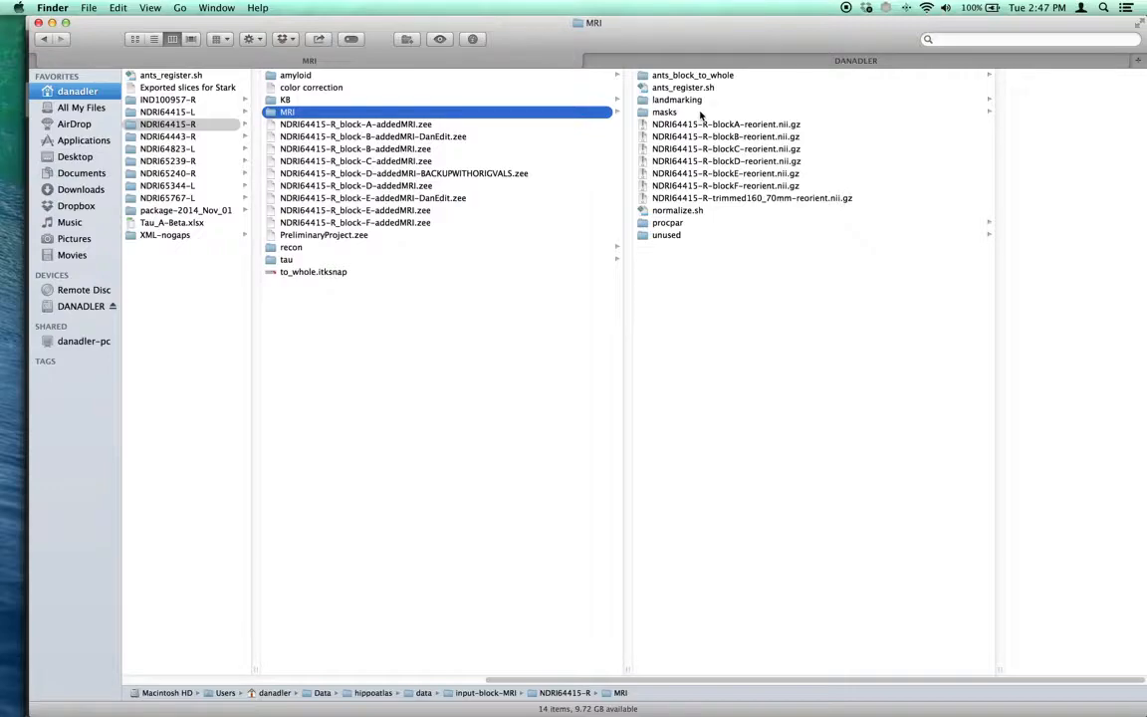
# Open NDRI64415-R-blockD-reorient.nii.gz in ITK-SNAP, enlarge the window and browse the coronal view to slice 28
pyautogui.moveTo(736, 166); pyautogui.dragTo(11, 422)
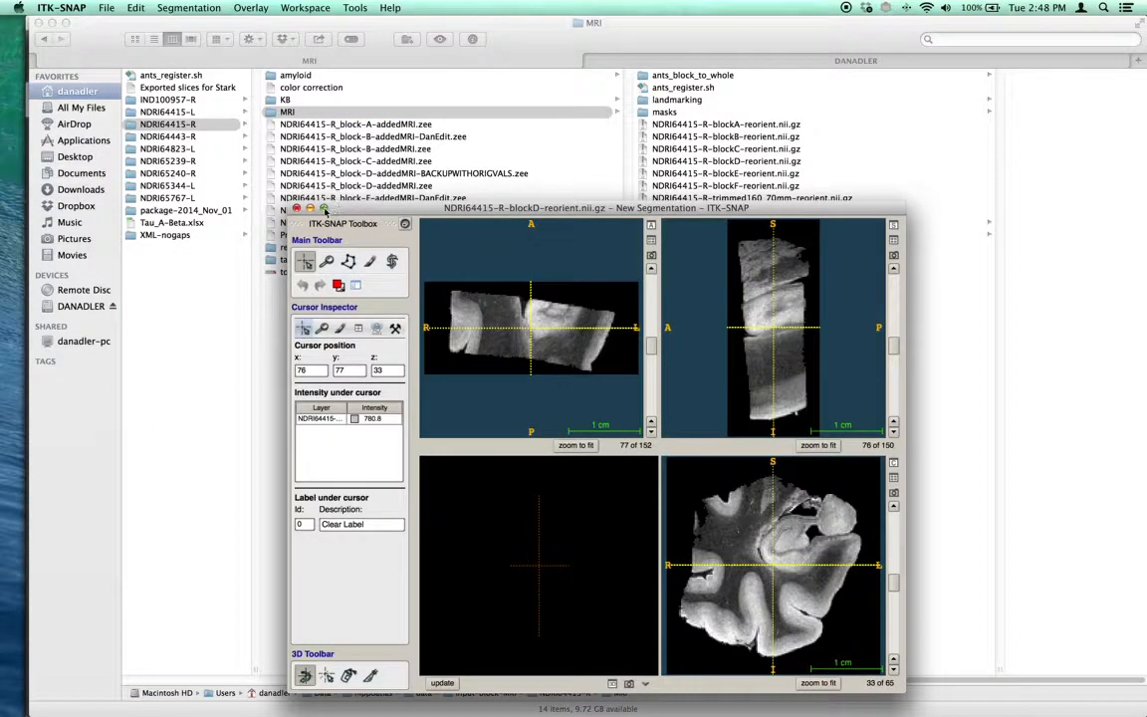
pyautogui.click(324, 209)
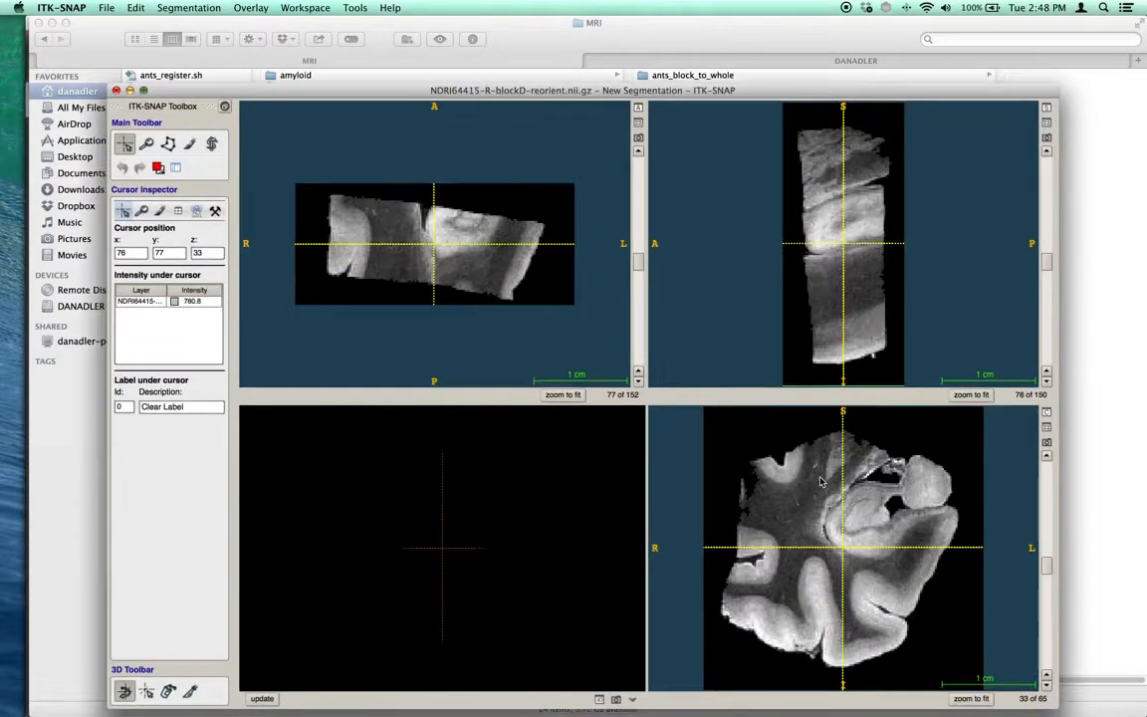
pyautogui.moveTo(1129, 546)
pyautogui.mouseDown()
pyautogui.moveTo(1129, 530)
pyautogui.moveTo(1133, 539)
pyautogui.mouseUp()
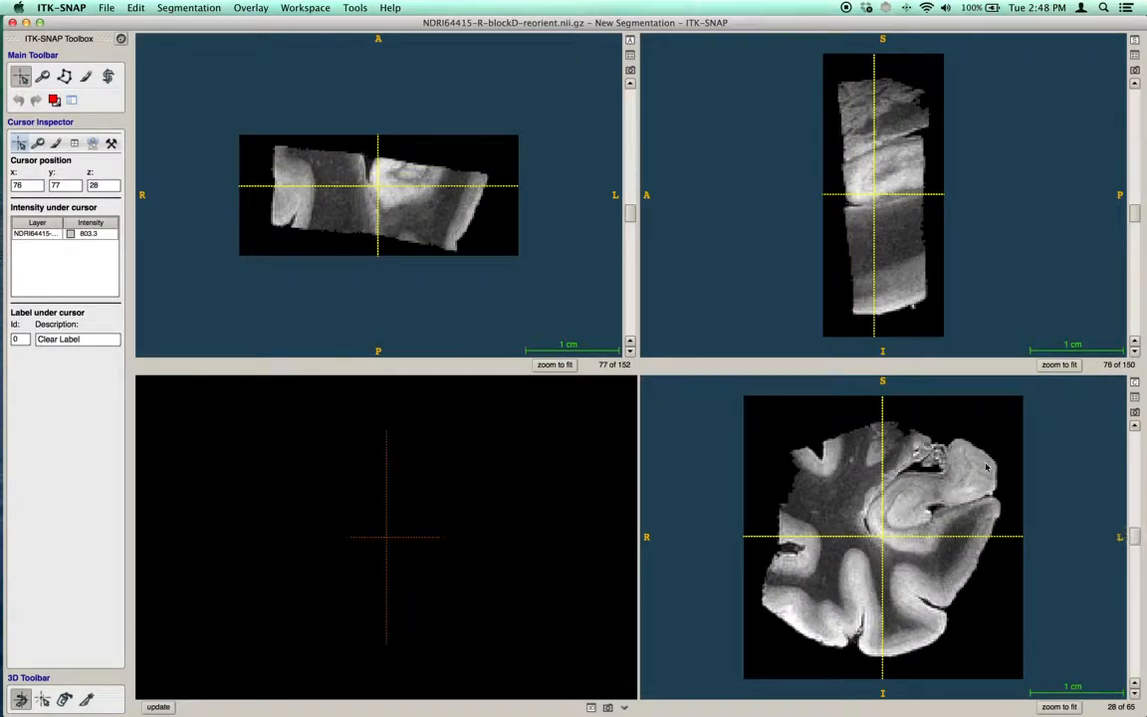
# Show the image information for the block D scan and move the cursor to voxel 63, 55, 28
pyautogui.click(354, 7)
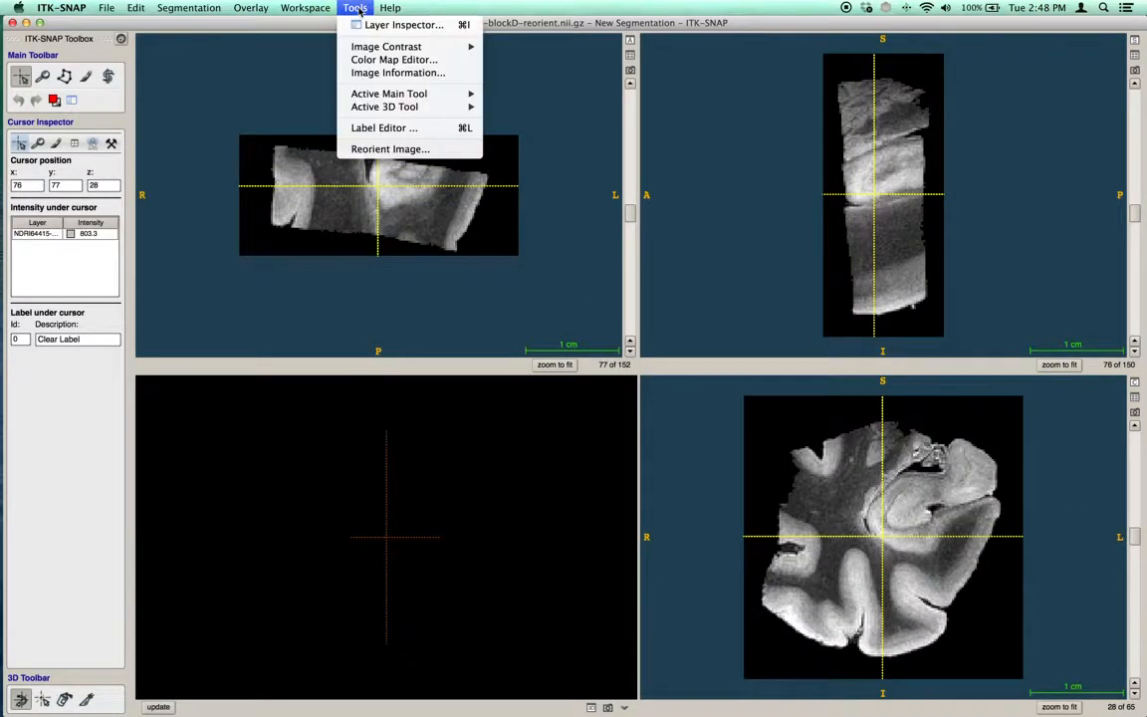
pyautogui.click(379, 75)
pyautogui.moveTo(588, 179); pyautogui.dragTo(399, 106)
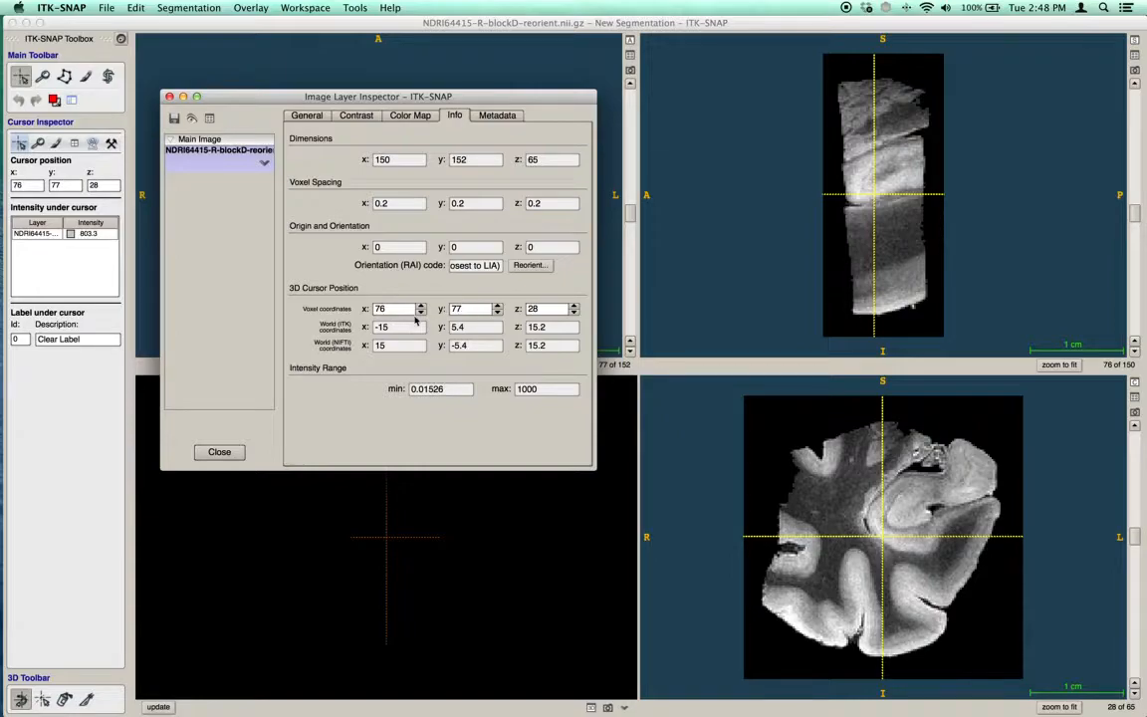
pyautogui.moveTo(859, 489); pyautogui.dragTo(906, 577)
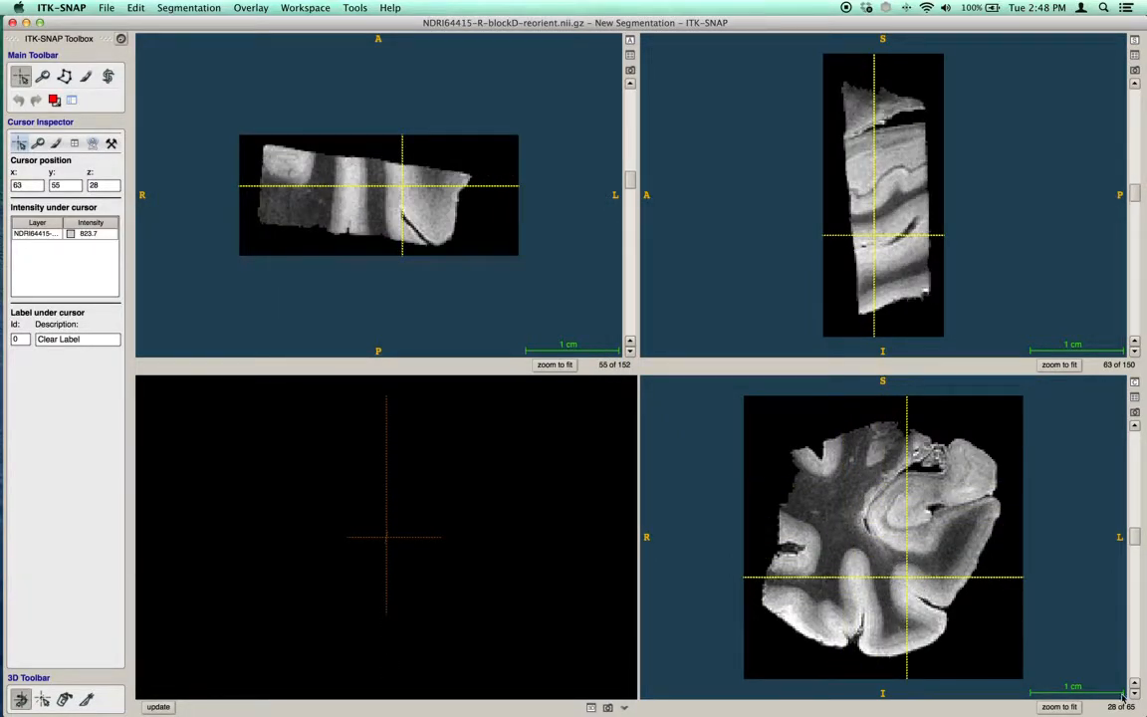
# Shrink the main image window and place the Image Layer Inspector beside it
pyautogui.moveTo(1138, 705); pyautogui.dragTo(606, 468)
pyautogui.click(338, 472)
pyautogui.moveTo(311, 90); pyautogui.dragTo(779, 97)
# Move the cursor around coronal slice 28, ending at voxel 73, 90, 28, and compare voxel with world coordinates
pyautogui.moveTo(474, 325); pyautogui.dragTo(480, 368)
pyautogui.click(853, 316)
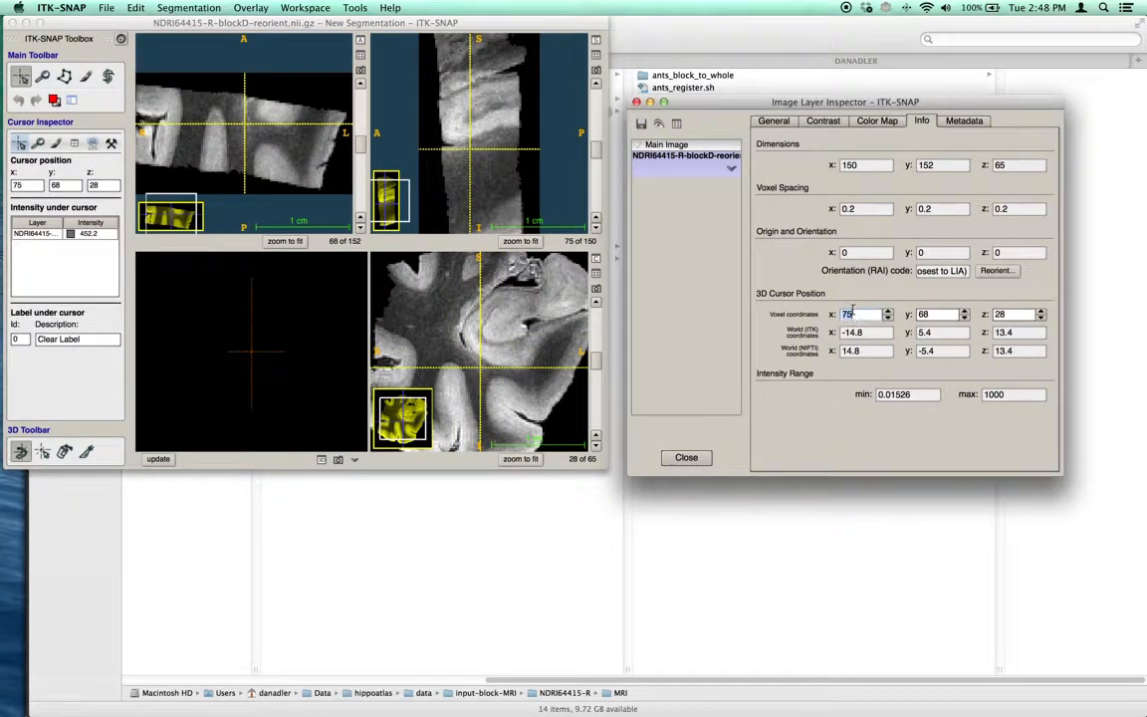
pyautogui.click(463, 349)
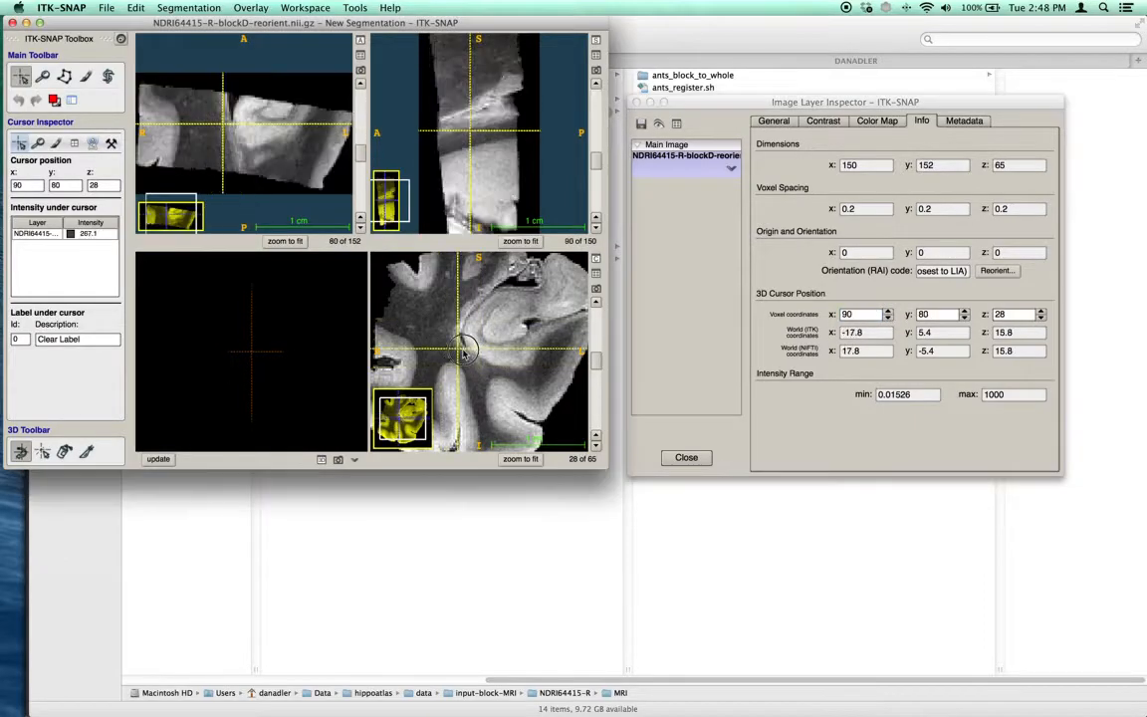
pyautogui.moveTo(463, 350); pyautogui.dragTo(485, 326)
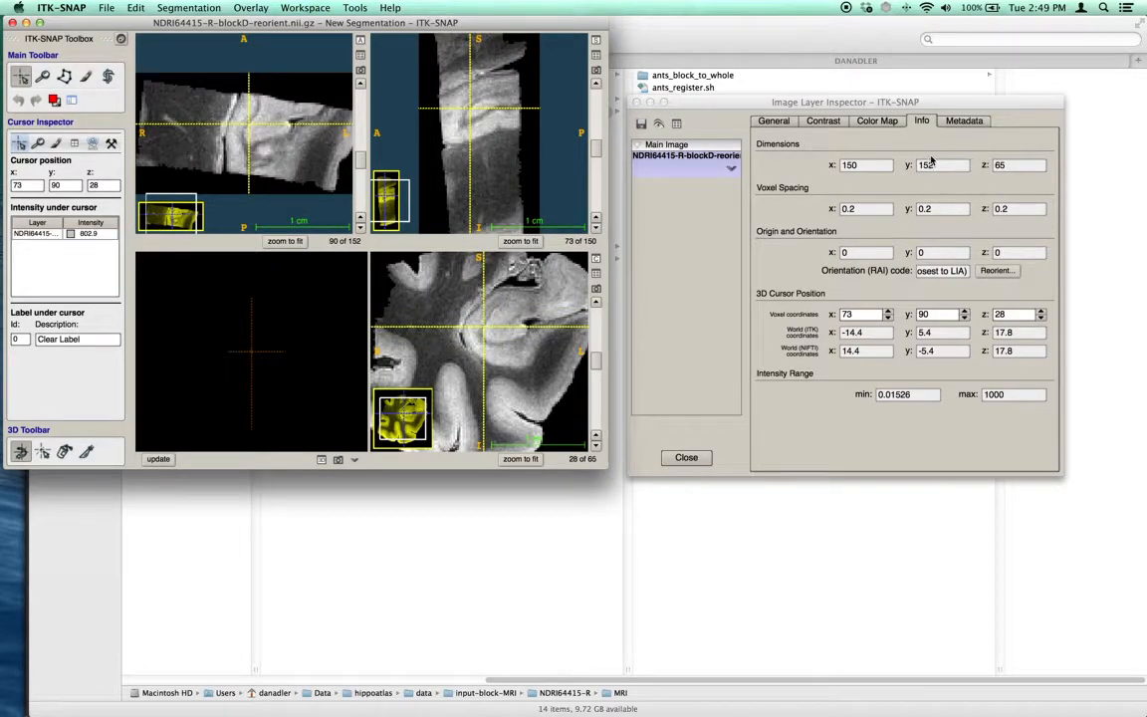
# Examine the srow_x, srow_y and srow_z entries in the image metadata
pyautogui.click(965, 122)
pyautogui.moveTo(1048, 174); pyautogui.dragTo(1037, 430)
pyautogui.moveTo(786, 357); pyautogui.dragTo(922, 387)
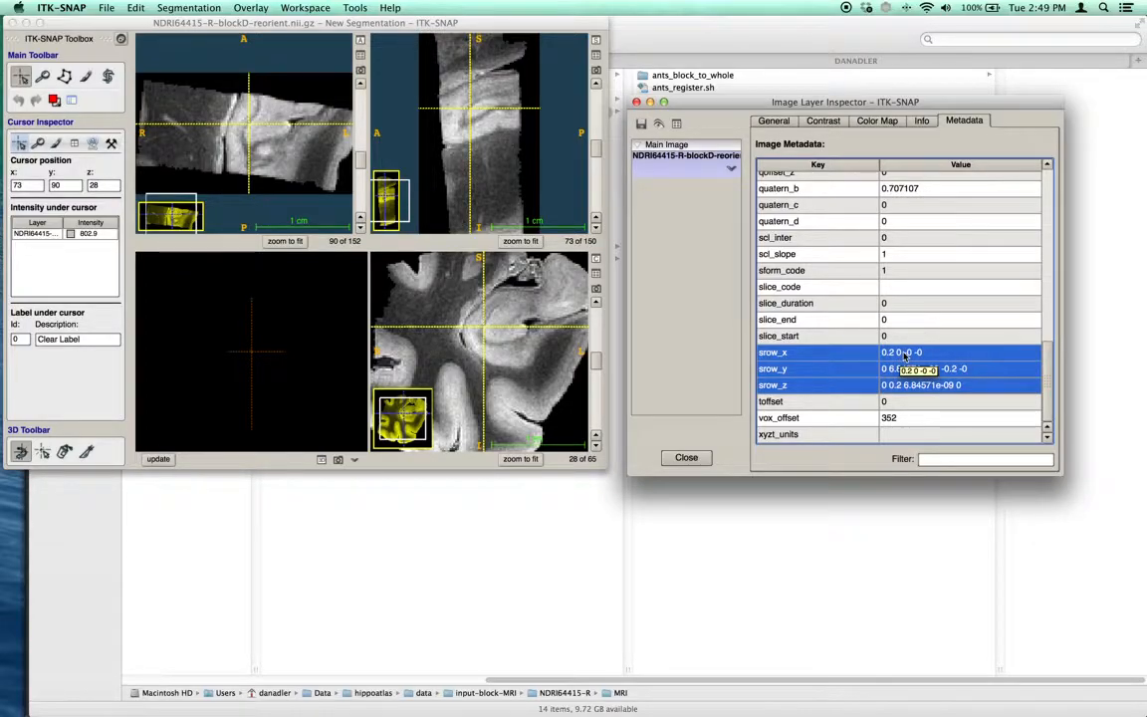
# Compare the ITK and NIFTI world coordinates while moving the cursor to voxel 66, 75, 28, and close the image viewer
pyautogui.click(926, 121)
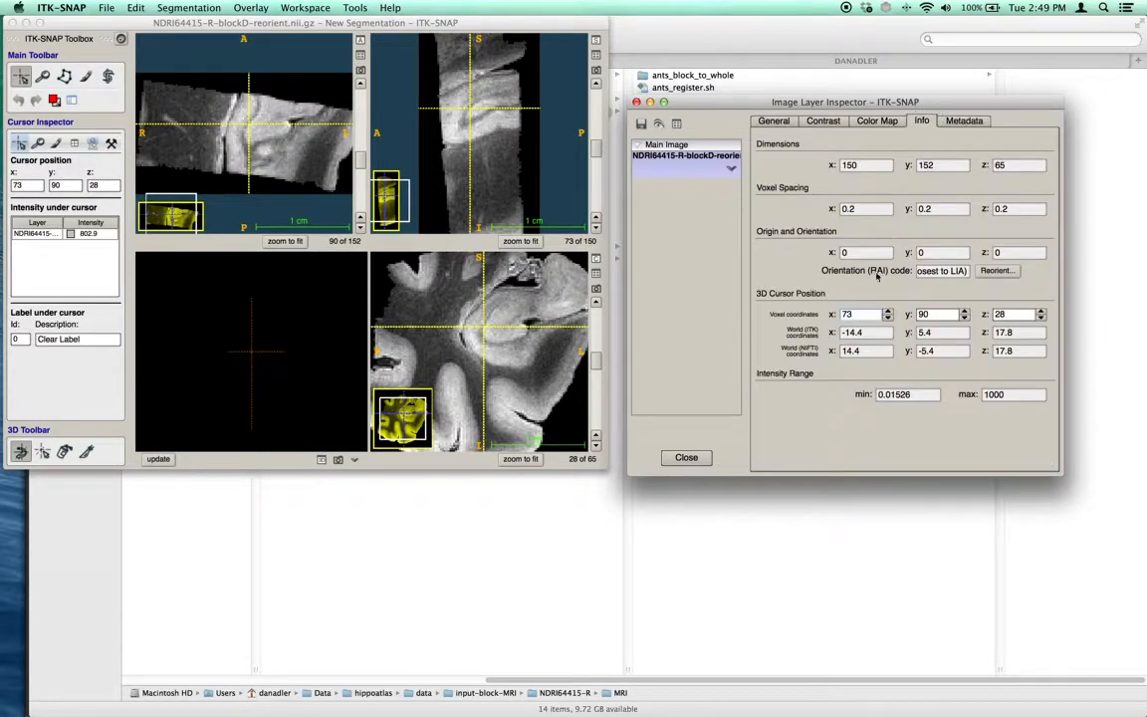
pyautogui.doubleClick(868, 353)
pyautogui.click(927, 333)
pyautogui.click(935, 348)
pyautogui.moveTo(504, 310); pyautogui.dragTo(494, 333)
pyautogui.moveTo(494, 333); pyautogui.dragTo(491, 357, button='right')
pyautogui.moveTo(490, 356)
pyautogui.mouseDown()
pyautogui.moveTo(439, 341)
pyautogui.moveTo(486, 396)
pyautogui.moveTo(468, 364)
pyautogui.moveTo(492, 344)
pyautogui.moveTo(435, 313)
pyautogui.moveTo(474, 360)
pyautogui.moveTo(478, 345)
pyautogui.moveTo(488, 352)
pyautogui.mouseUp()
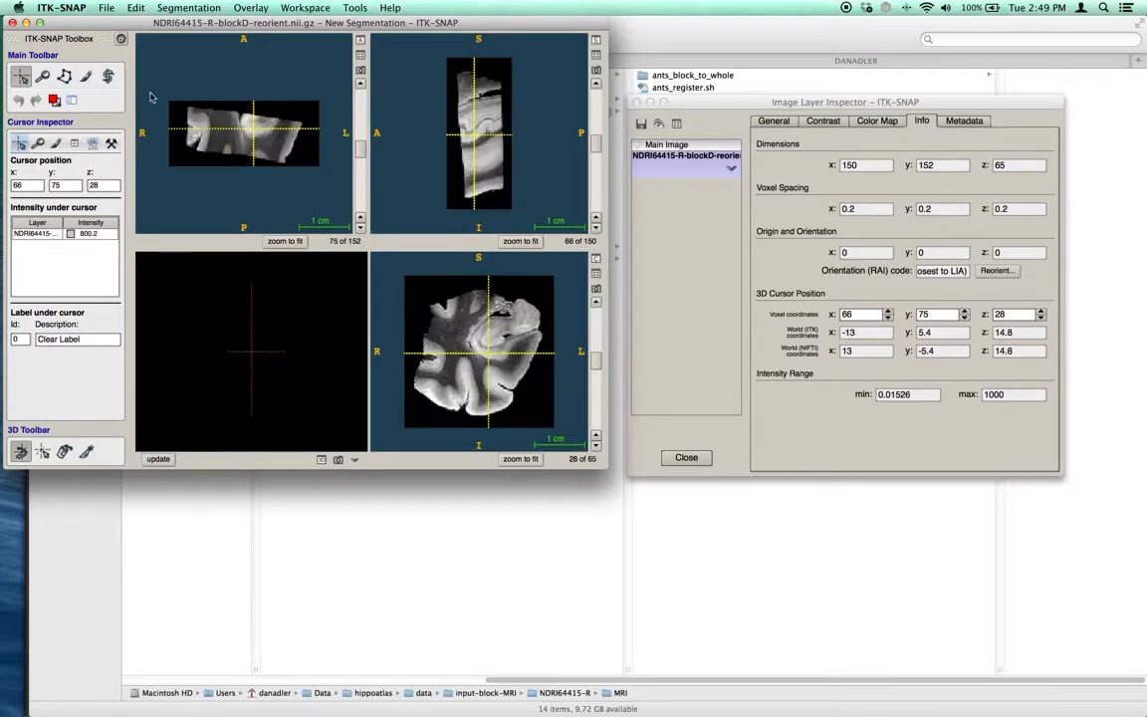
pyautogui.click(12, 22)
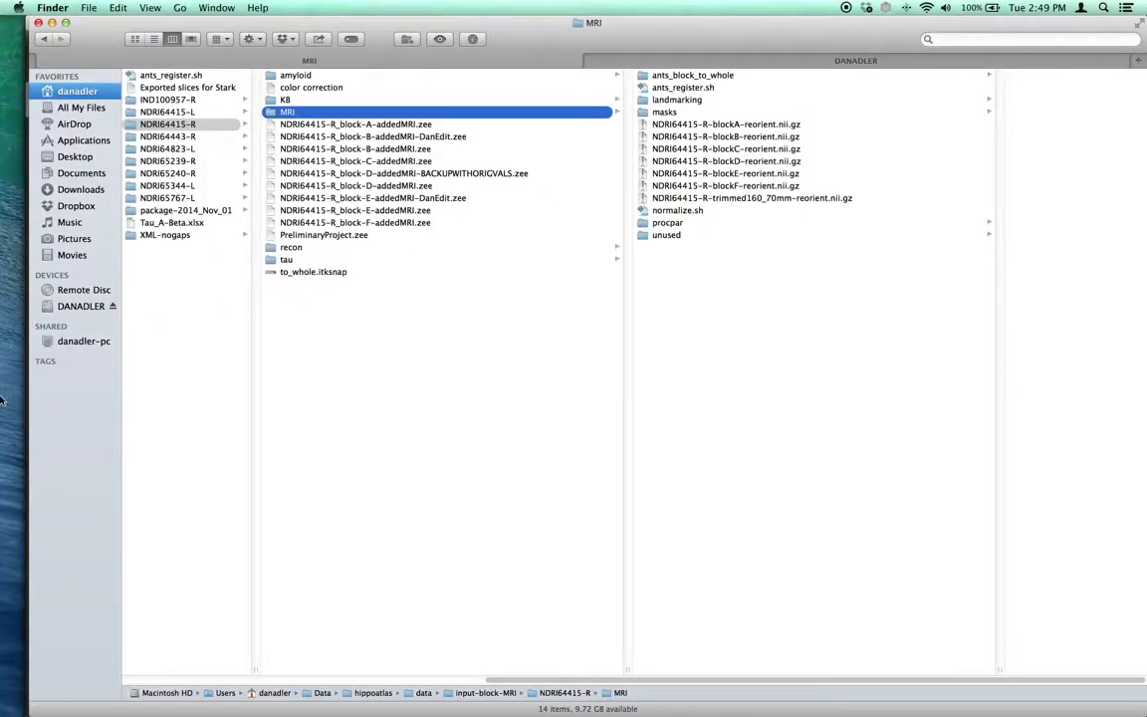
# Launch HistoloZee and create a new reconstruction project
pyautogui.moveTo(3, 364)
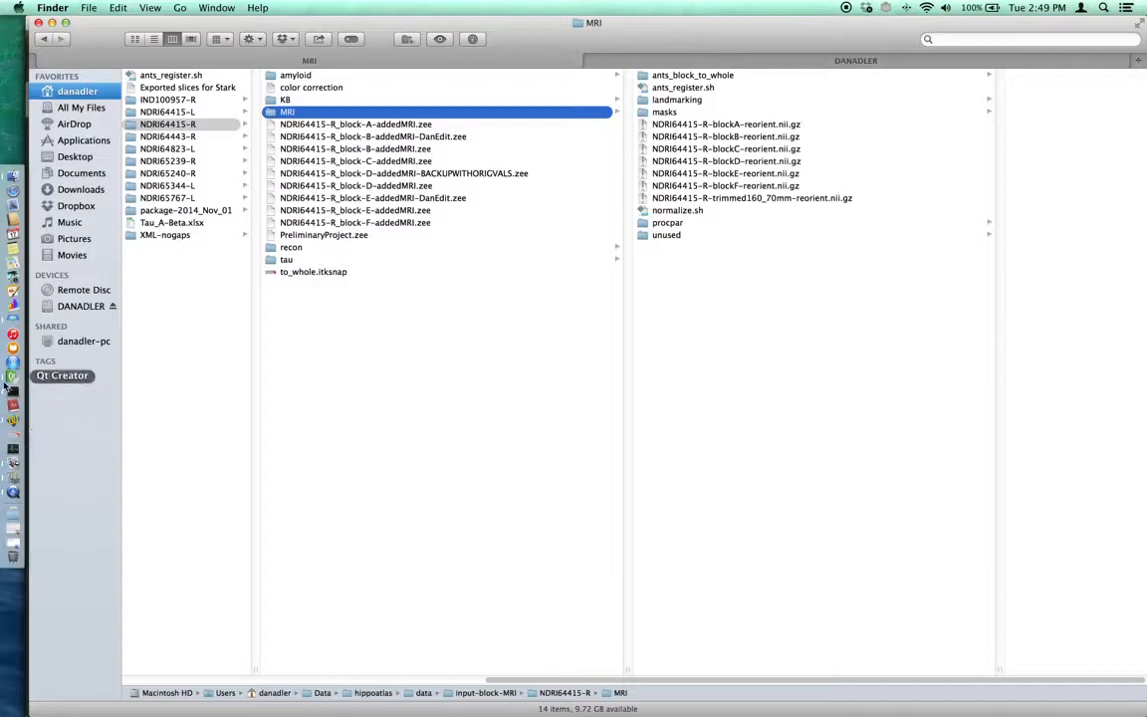
pyautogui.rightClick(5, 382)
pyautogui.click(5, 380)
pyautogui.click(46, 648)
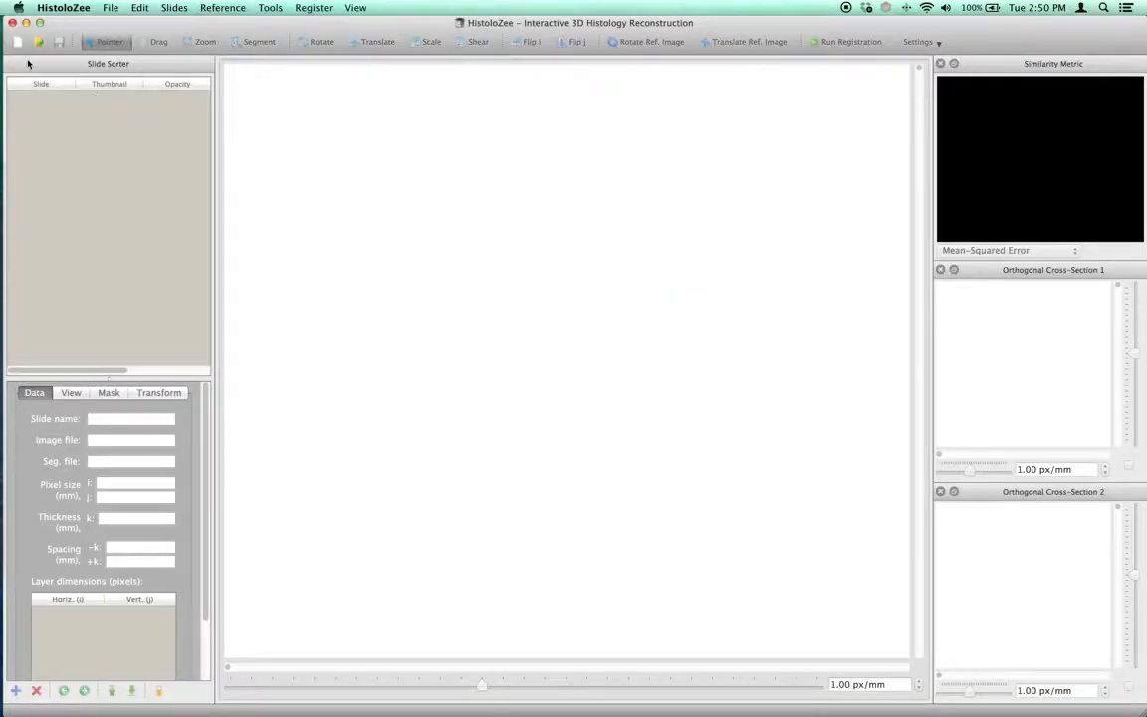
pyautogui.click(15, 43)
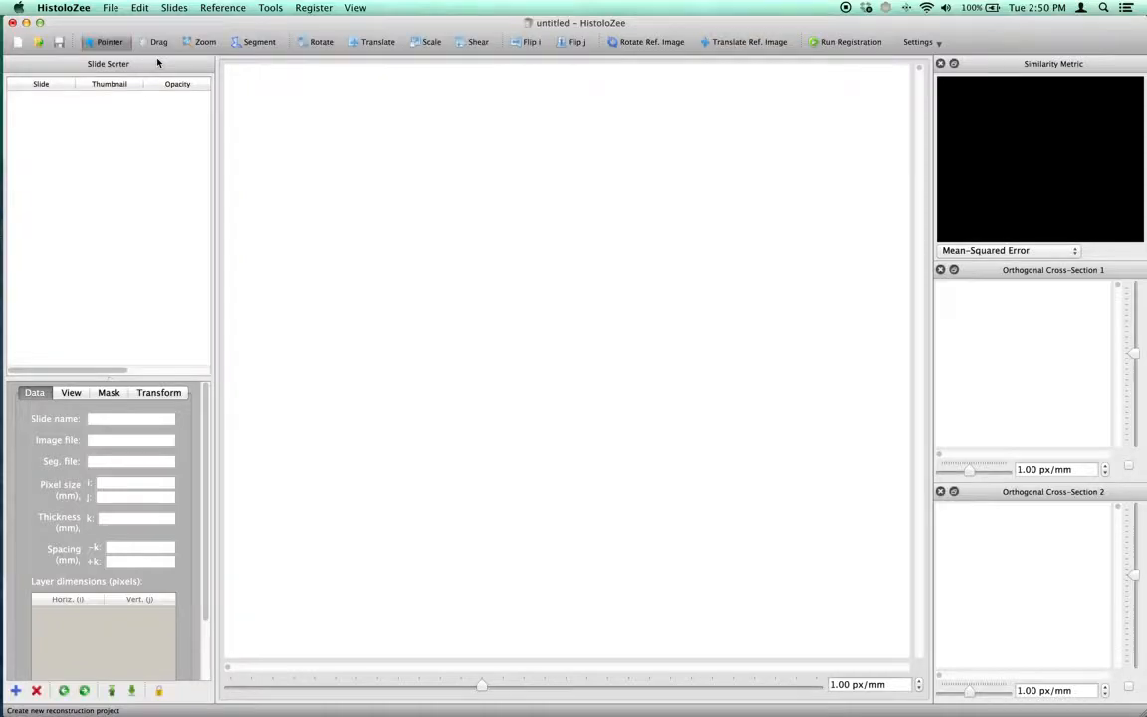
# Insert the slide F01_KB_58229.svs from the KB folder into the reconstruction project
pyautogui.click(174, 8)
pyautogui.click(189, 24)
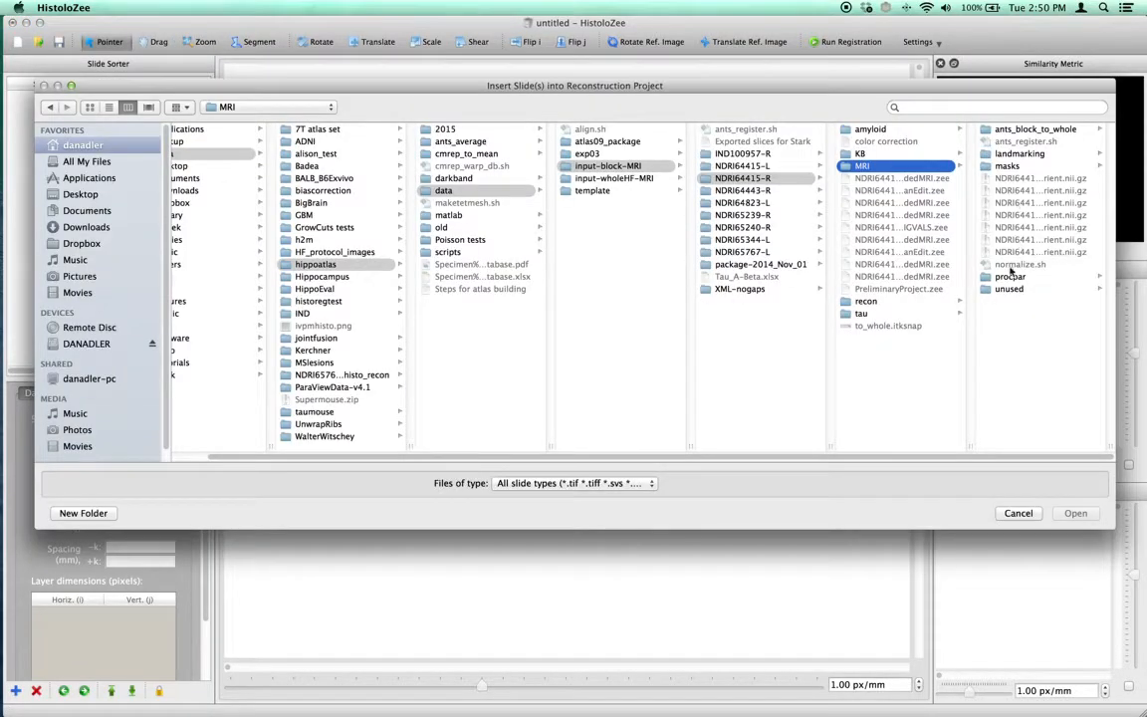
pyautogui.click(886, 154)
pyautogui.scroll(-20, 1100, 284)
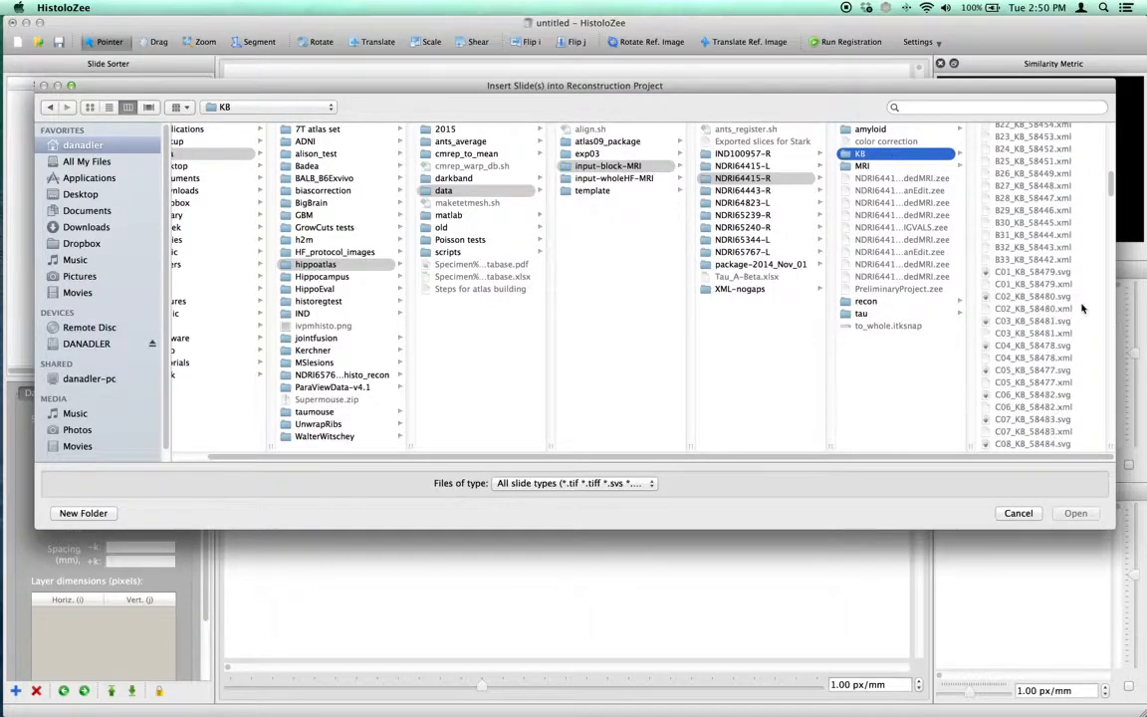
pyautogui.scroll(-15, 1102, 299)
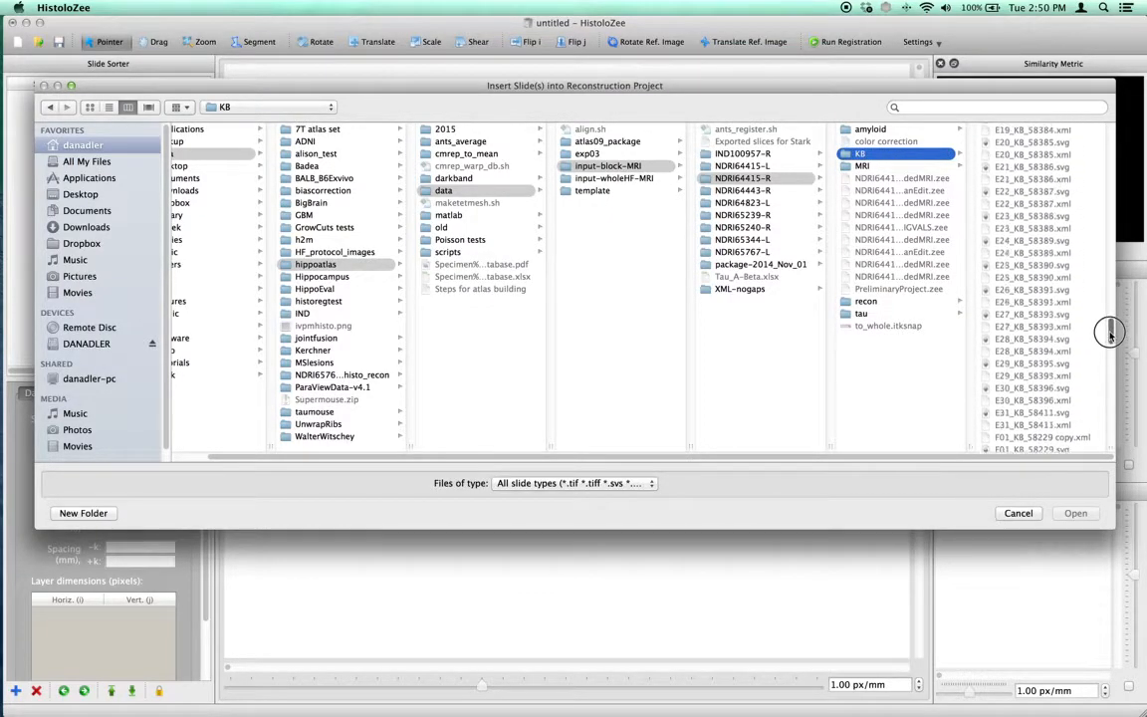
pyautogui.click(1061, 301)
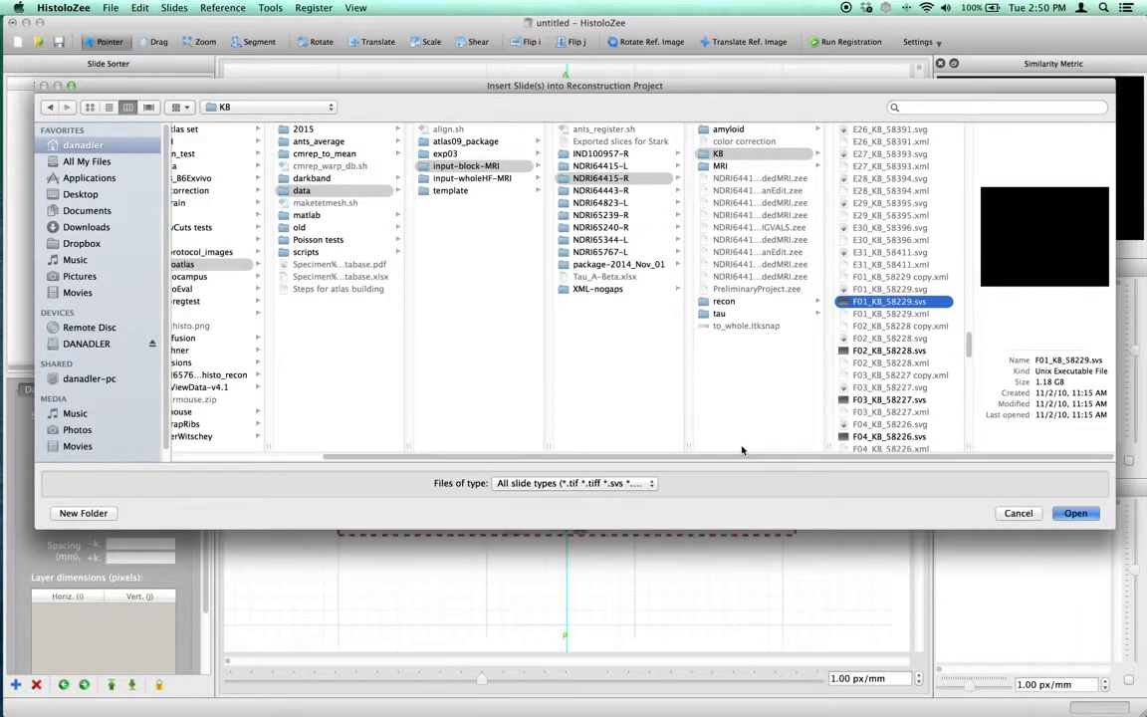
pyautogui.press('Return')
# Move the crosshairs to several points on the histology slide and check the voxel and millimetre coordinates
pyautogui.click(551, 385)
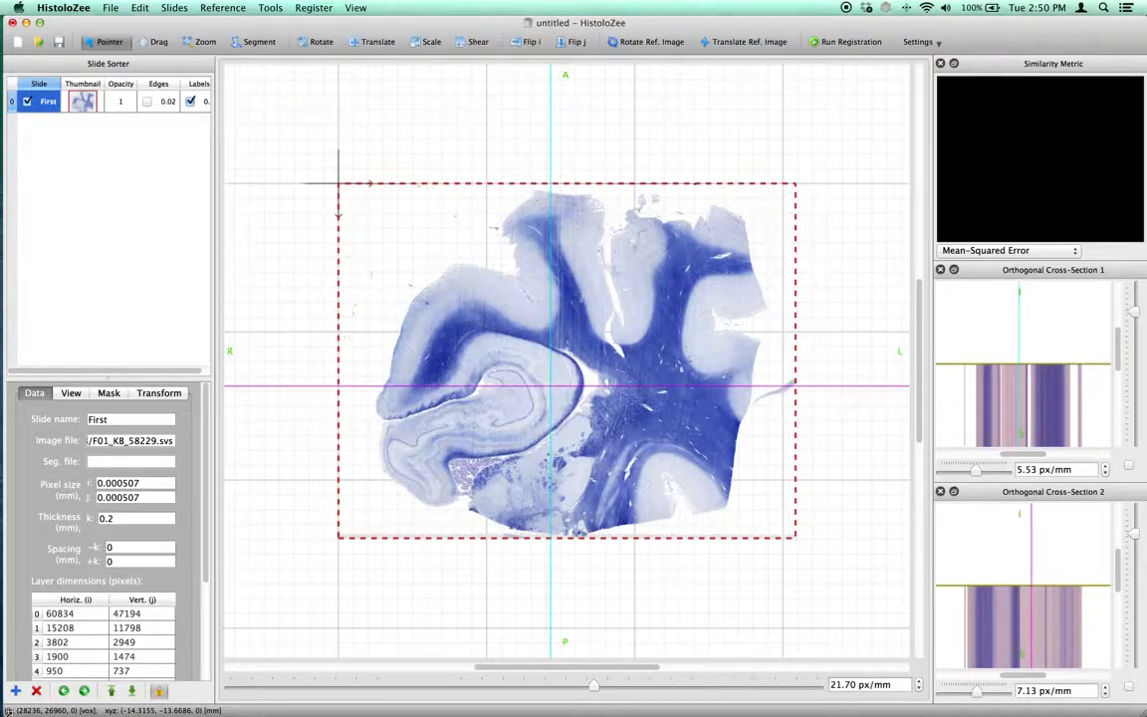
pyautogui.moveTo(527, 399); pyautogui.dragTo(468, 318)
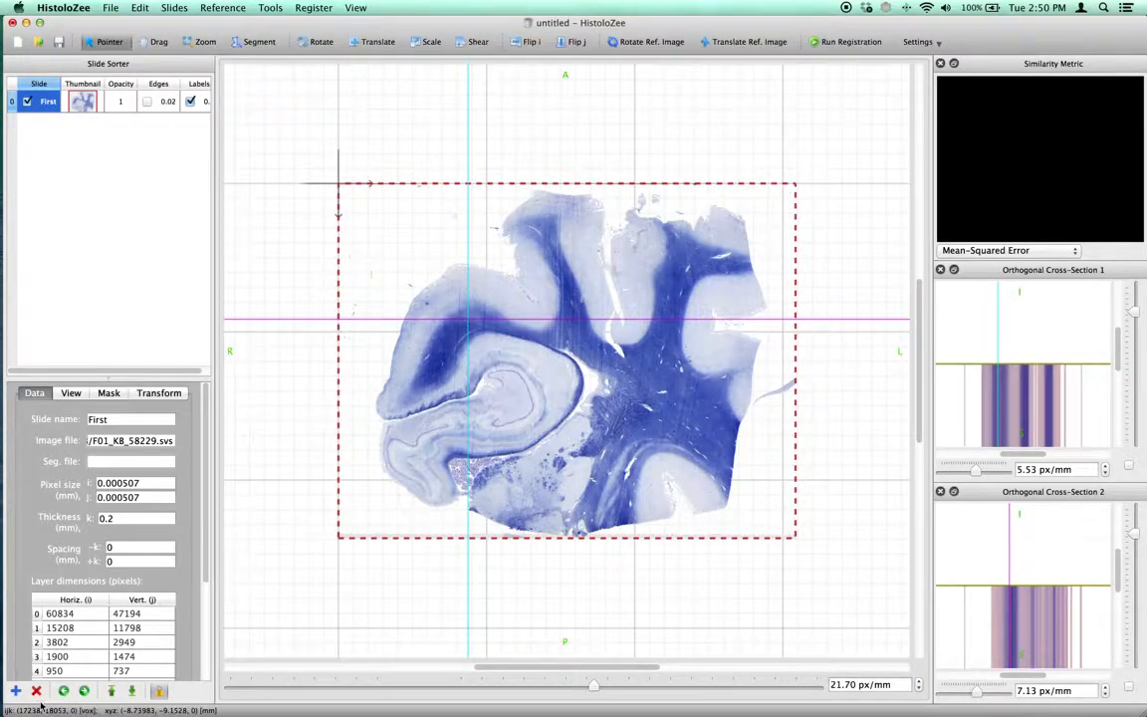
pyautogui.moveTo(617, 450); pyautogui.dragTo(584, 415)
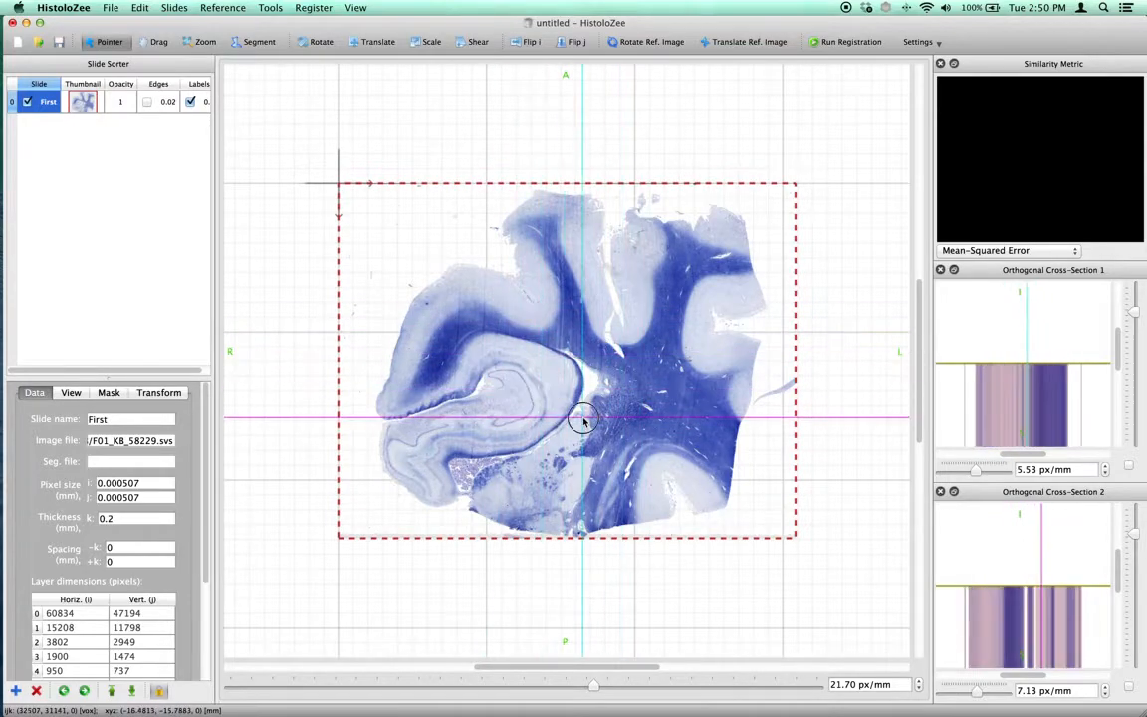
# Import NDRI64415-R-blockD-reorient.nii.gz from the MRI folder as the 3D reference image
pyautogui.click(222, 7)
pyautogui.click(225, 24)
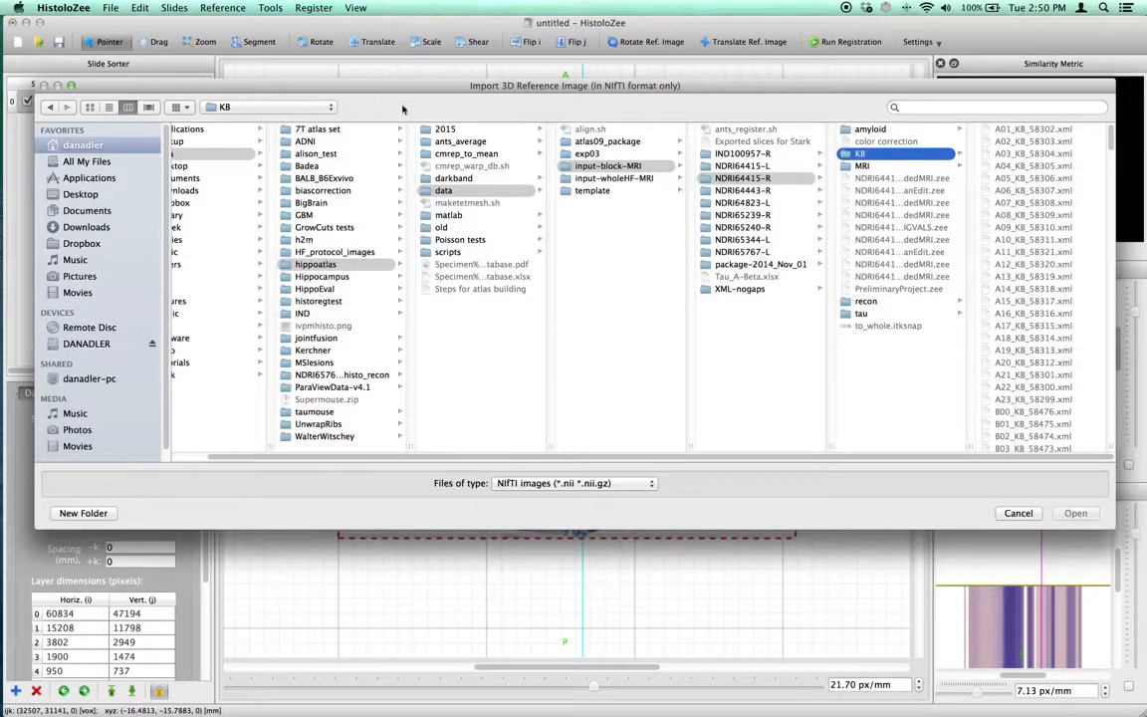
pyautogui.click(890, 167)
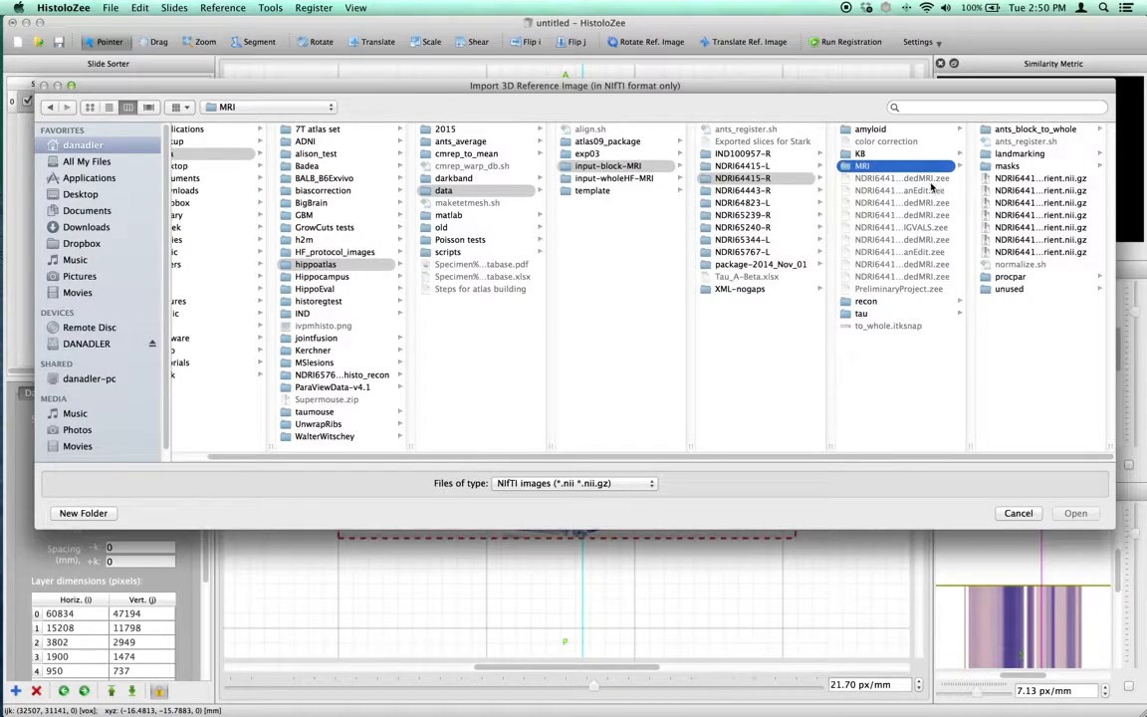
pyautogui.click(1036, 215)
pyautogui.click(1075, 513)
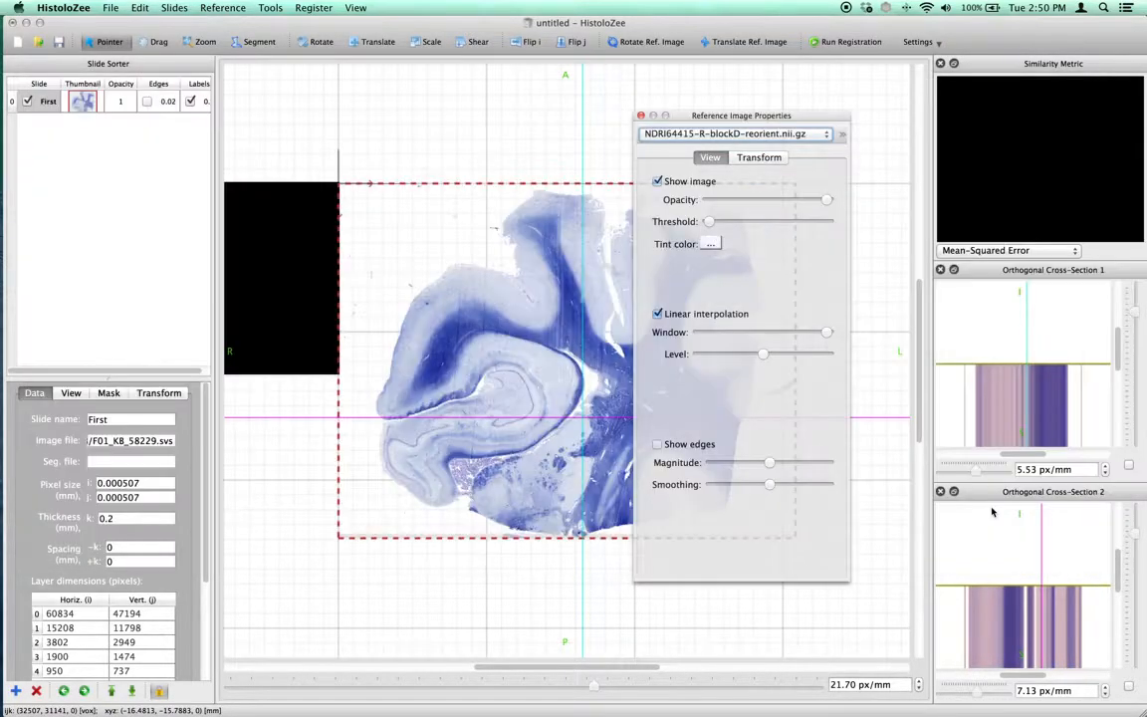
# Review the reference image's transform parameters and return to its view properties
pyautogui.moveTo(730, 112); pyautogui.dragTo(891, 152)
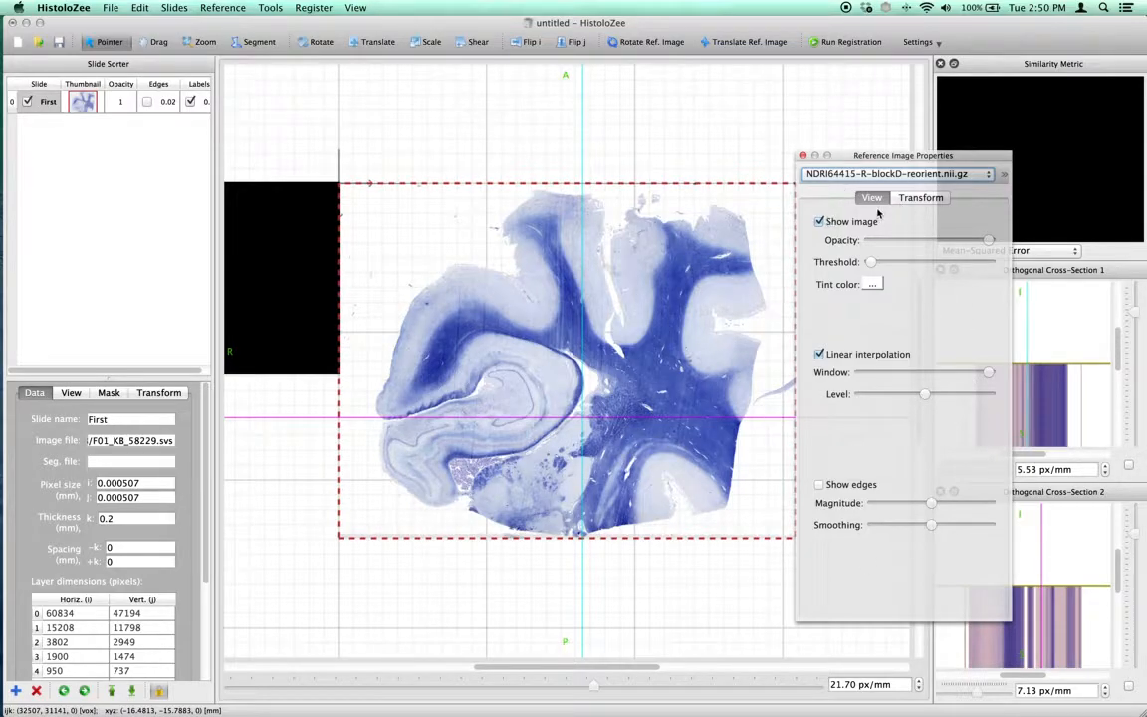
pyautogui.click(917, 198)
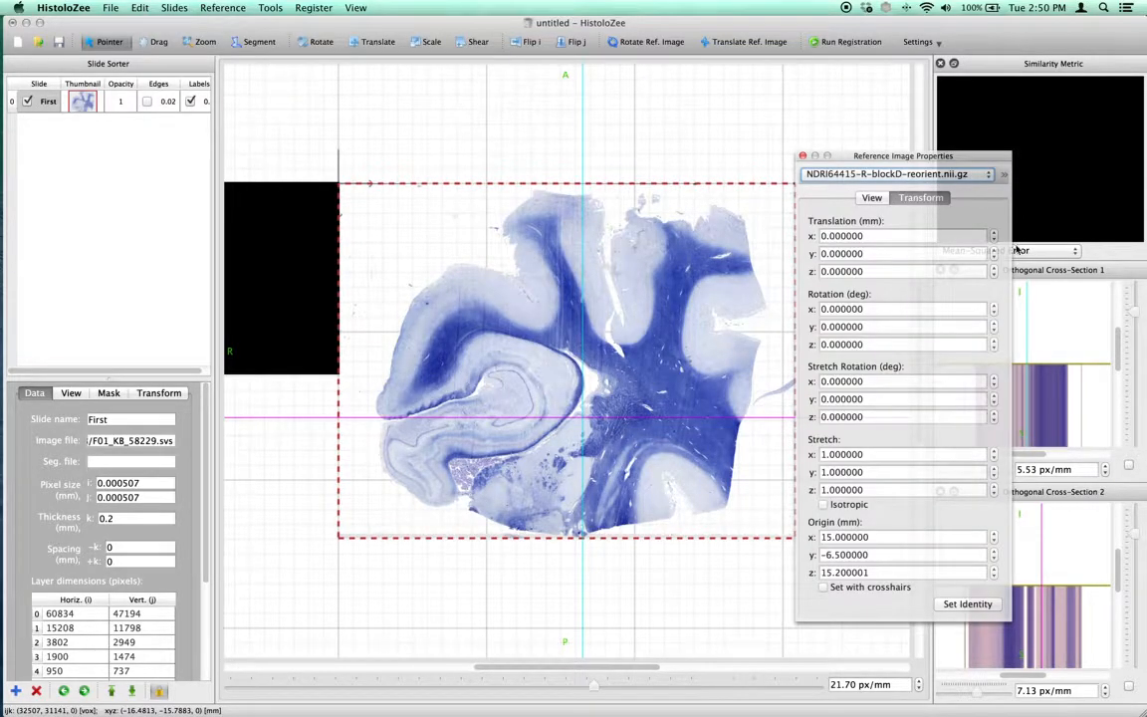
pyautogui.click(872, 198)
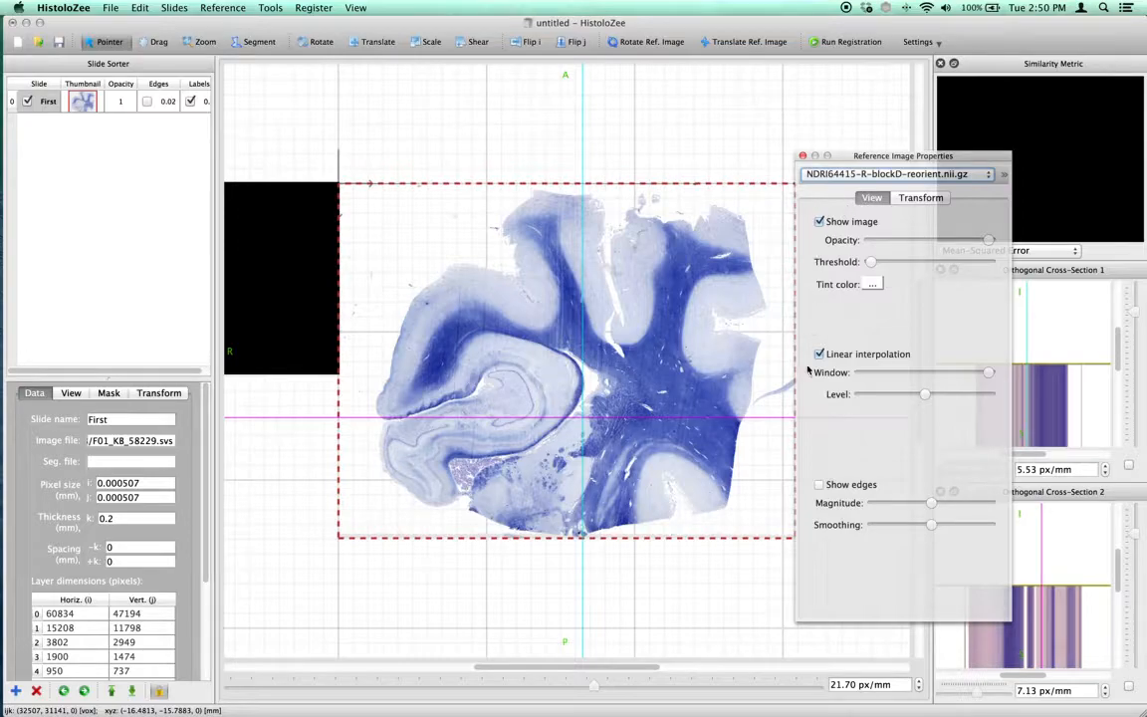
# Move the Reference Image Properties window off the slide and zoom out to 11.65 px/mm to frame slide and reference image together
pyautogui.moveTo(621, 672); pyautogui.dragTo(596, 673)
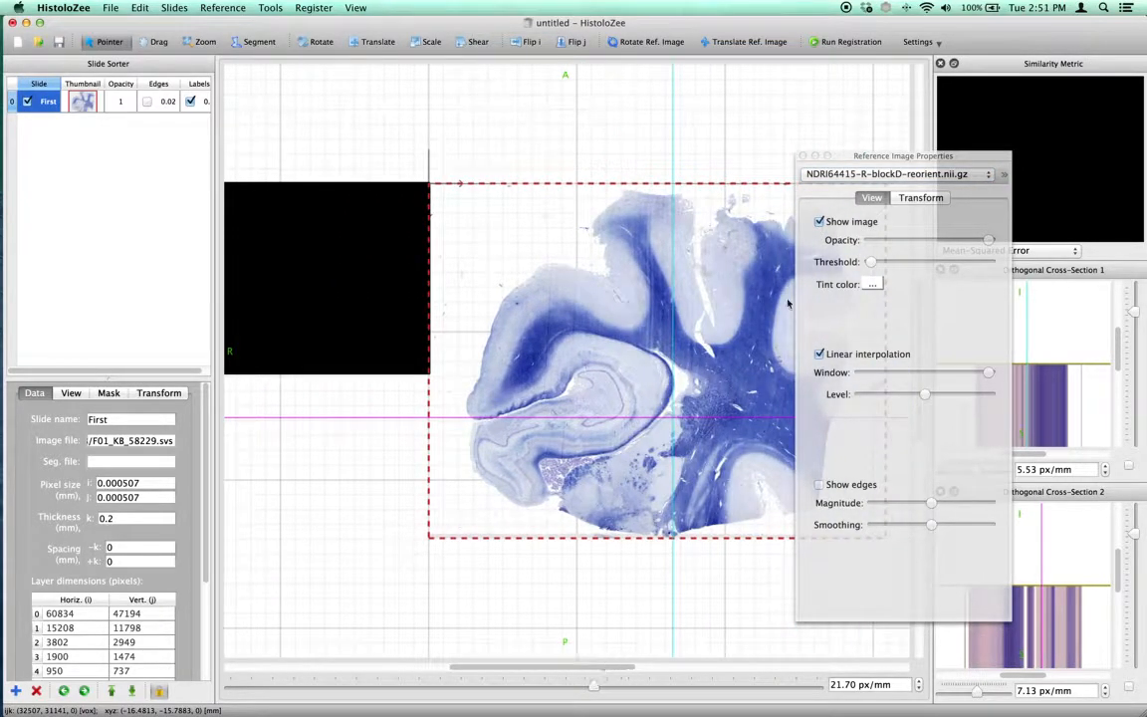
pyautogui.moveTo(910, 158); pyautogui.dragTo(308, 589)
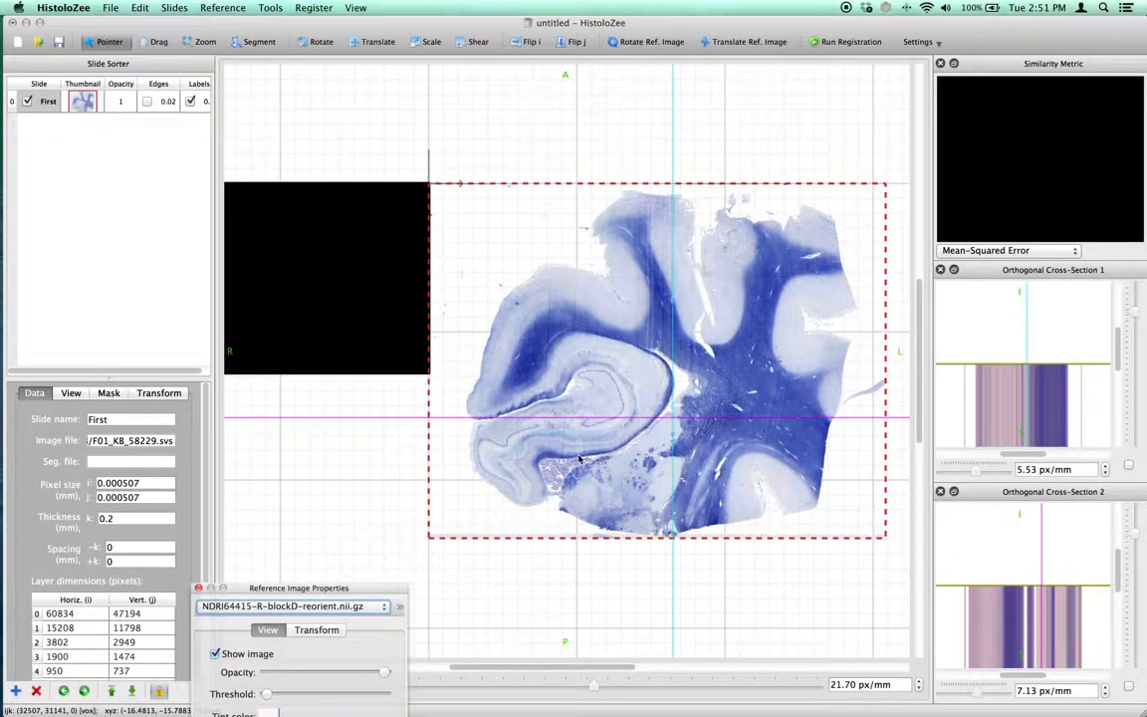
pyautogui.click(208, 41)
pyautogui.moveTo(474, 192); pyautogui.dragTo(477, 216)
pyautogui.moveTo(529, 668); pyautogui.dragTo(521, 668)
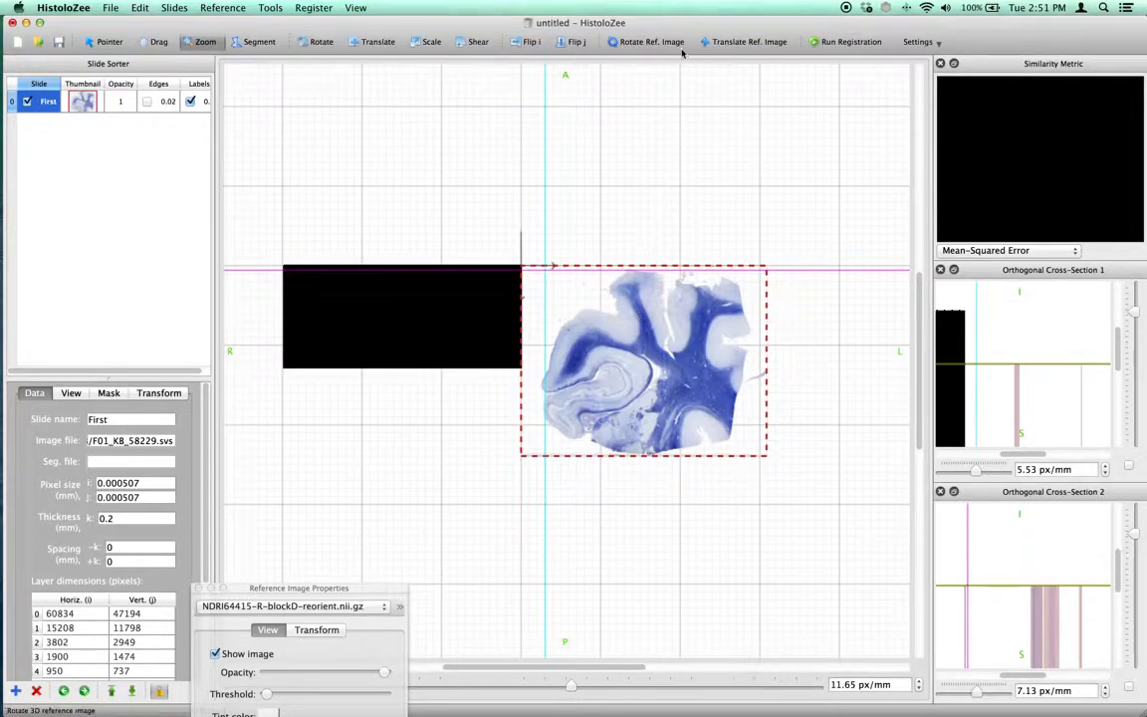
# Activate translation of the reference image and bring its transform parameters fully into view
pyautogui.click(729, 44)
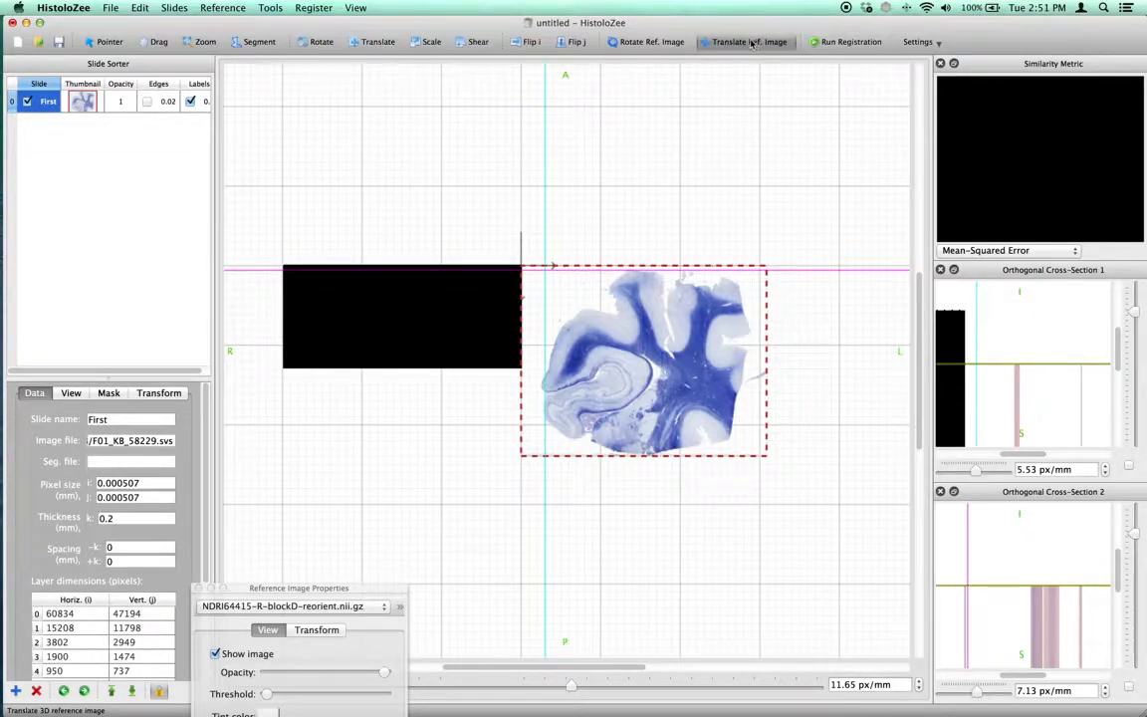
pyautogui.click(658, 43)
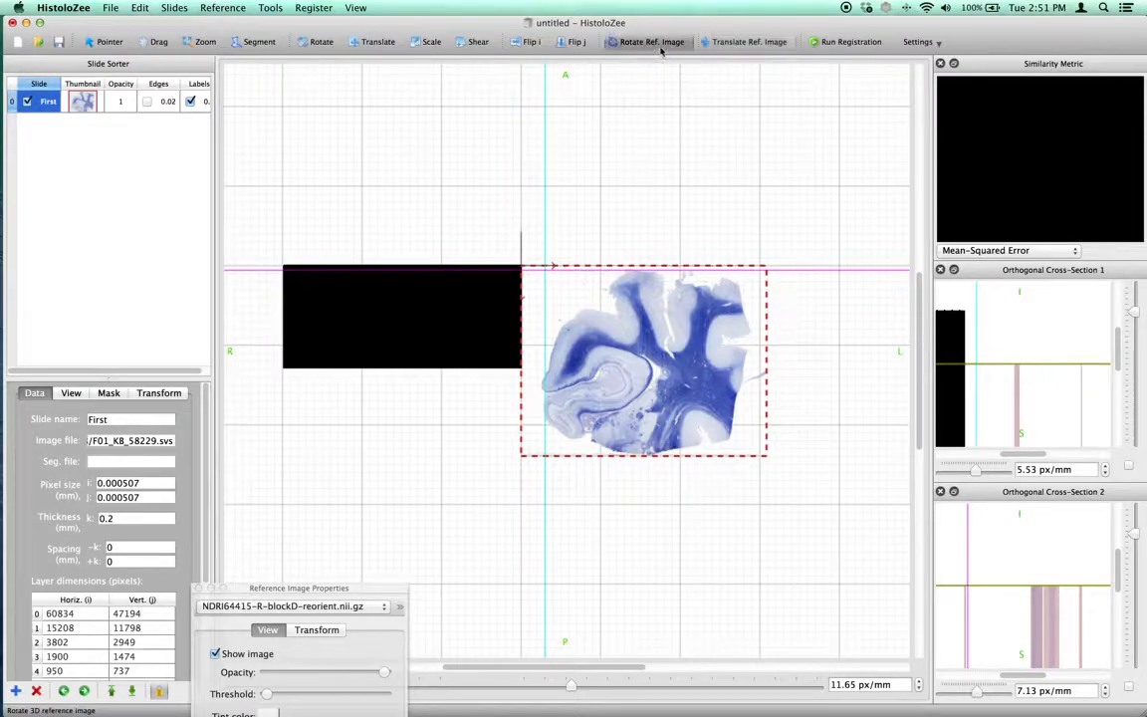
pyautogui.click(745, 41)
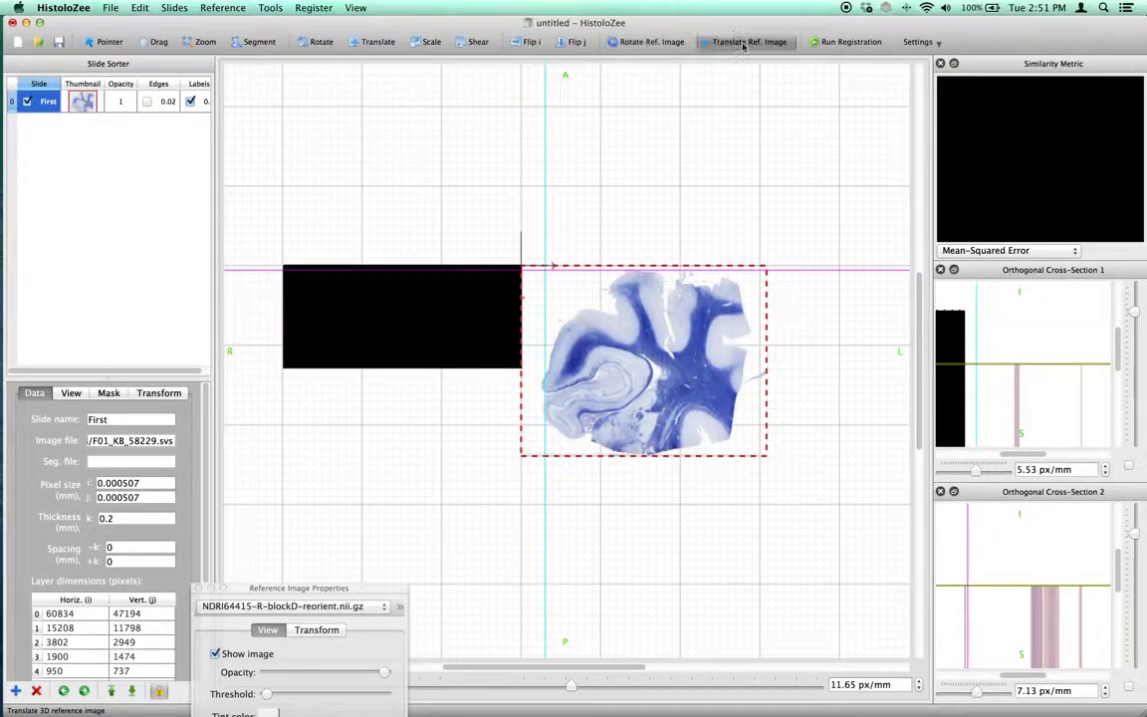
pyautogui.moveTo(334, 589); pyautogui.dragTo(189, 180)
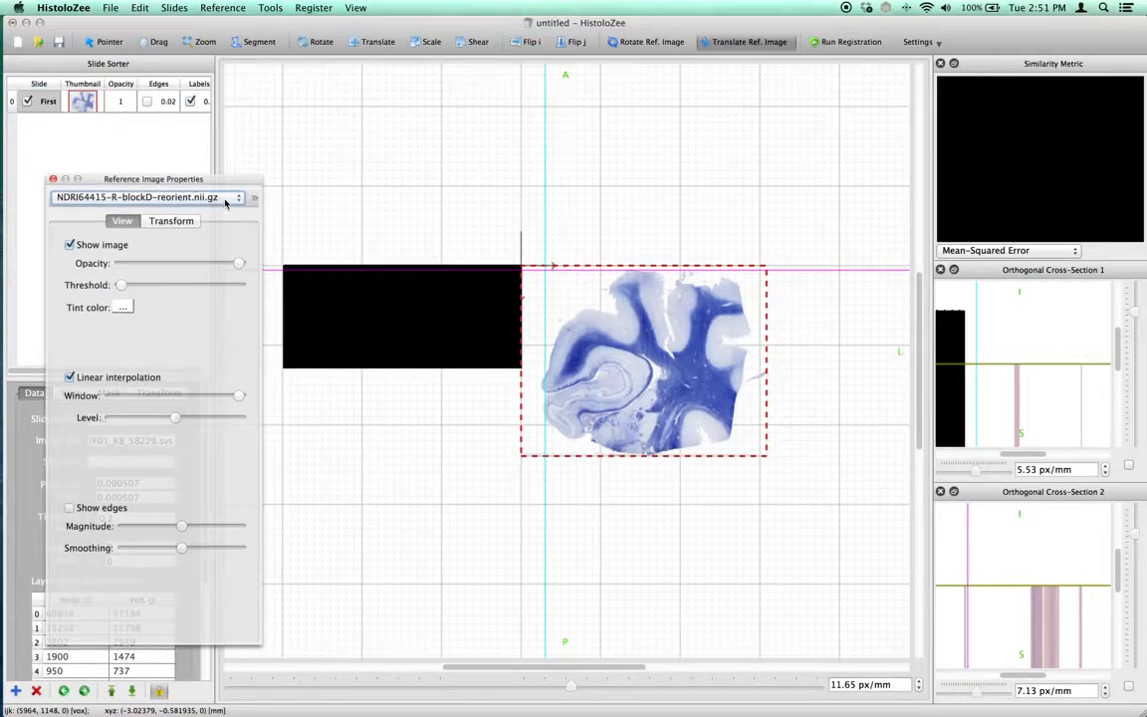
pyautogui.click(171, 221)
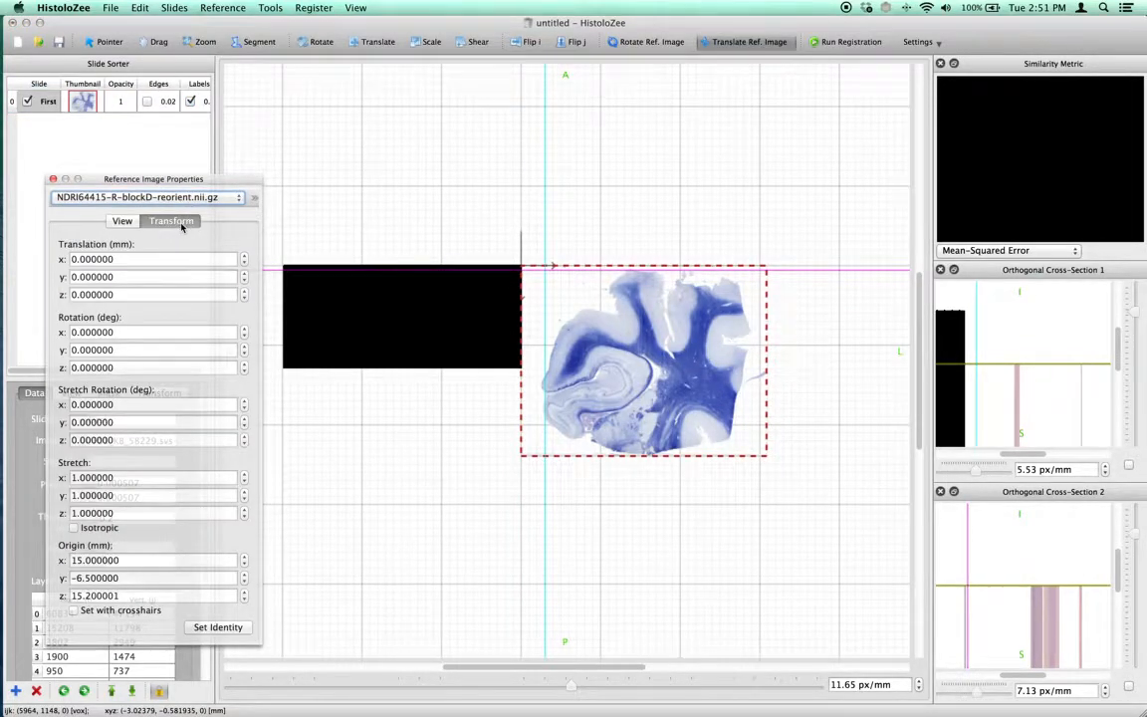
# Make both orthogonal cross-sections follow the crosshairs and translate the reference image through the slide plane to z about -15.85 mm
pyautogui.moveTo(453, 263); pyautogui.dragTo(672, 267, button='right')
pyautogui.moveTo(506, 431); pyautogui.dragTo(1026, 428, button='right')
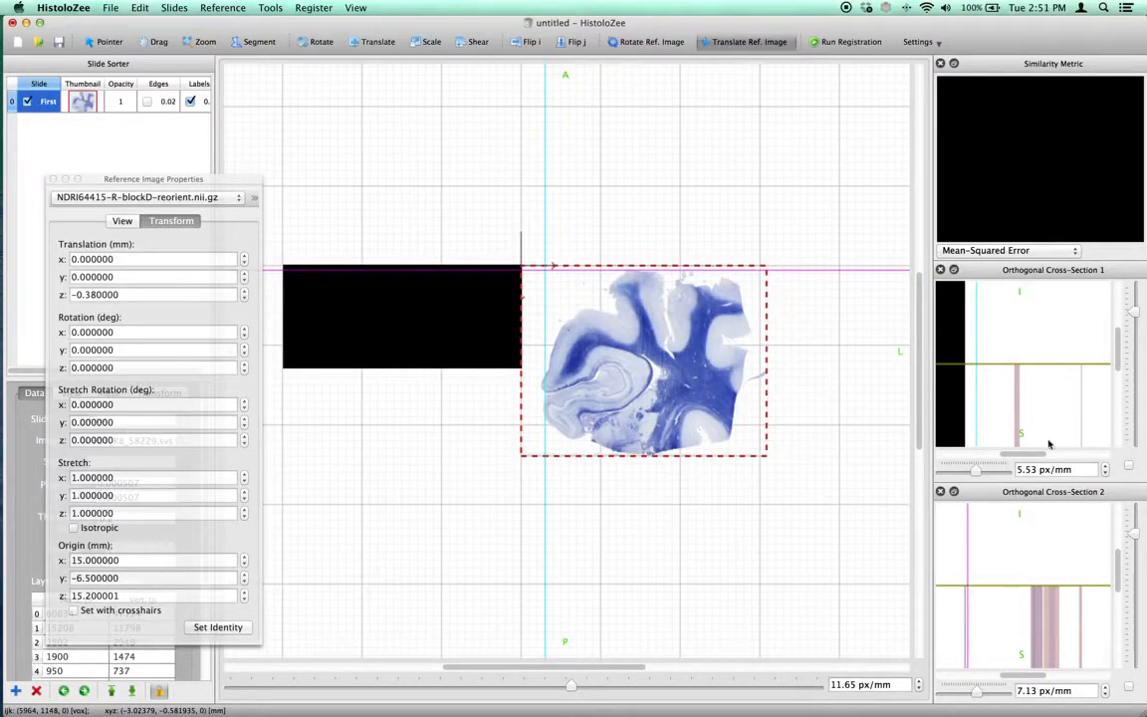
pyautogui.click(1130, 465)
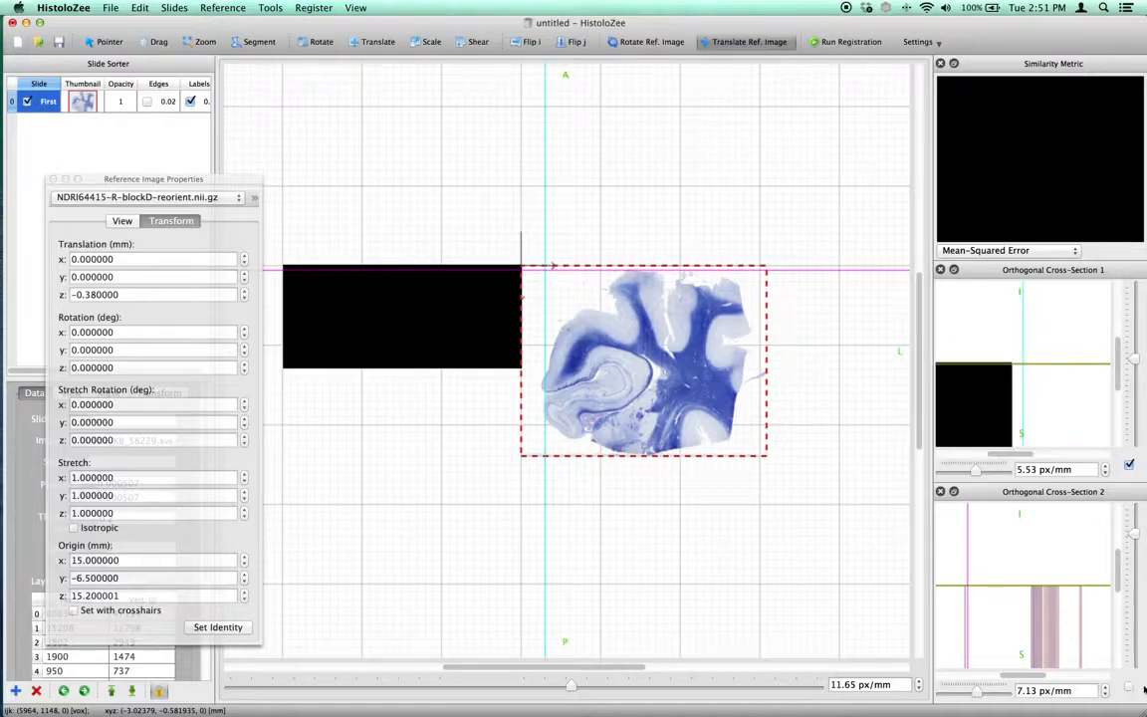
pyautogui.click(1131, 687)
pyautogui.moveTo(748, 520); pyautogui.dragTo(445, 287, button='right')
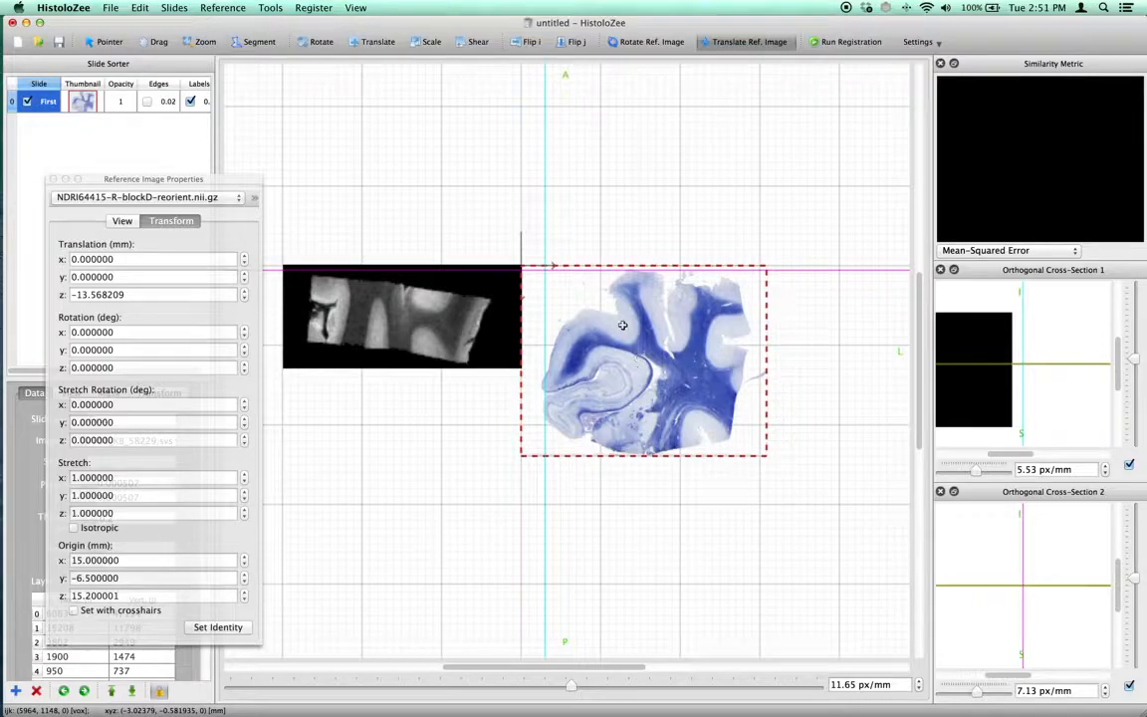
pyautogui.moveTo(459, 365); pyautogui.dragTo(435, 205, button='right')
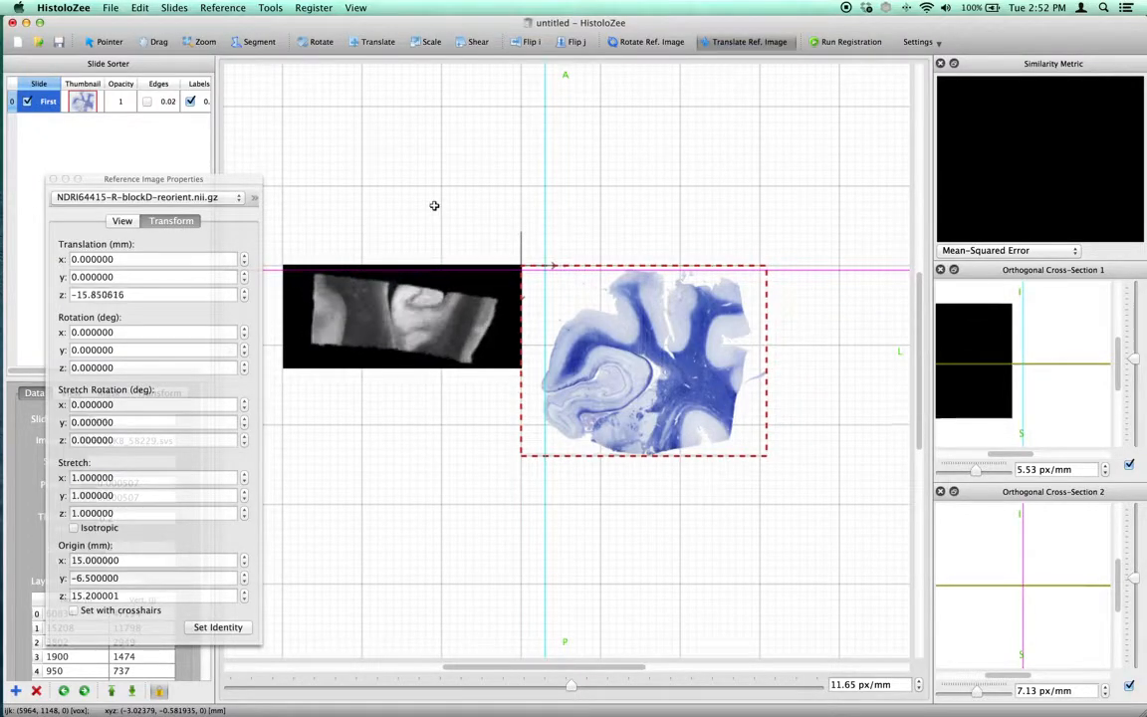
# Set the histology slide stack's anatomical orientation to the standard Coronal orientation
pyautogui.moveTo(243, 176); pyautogui.dragTo(166, 192)
pyautogui.click(180, 7)
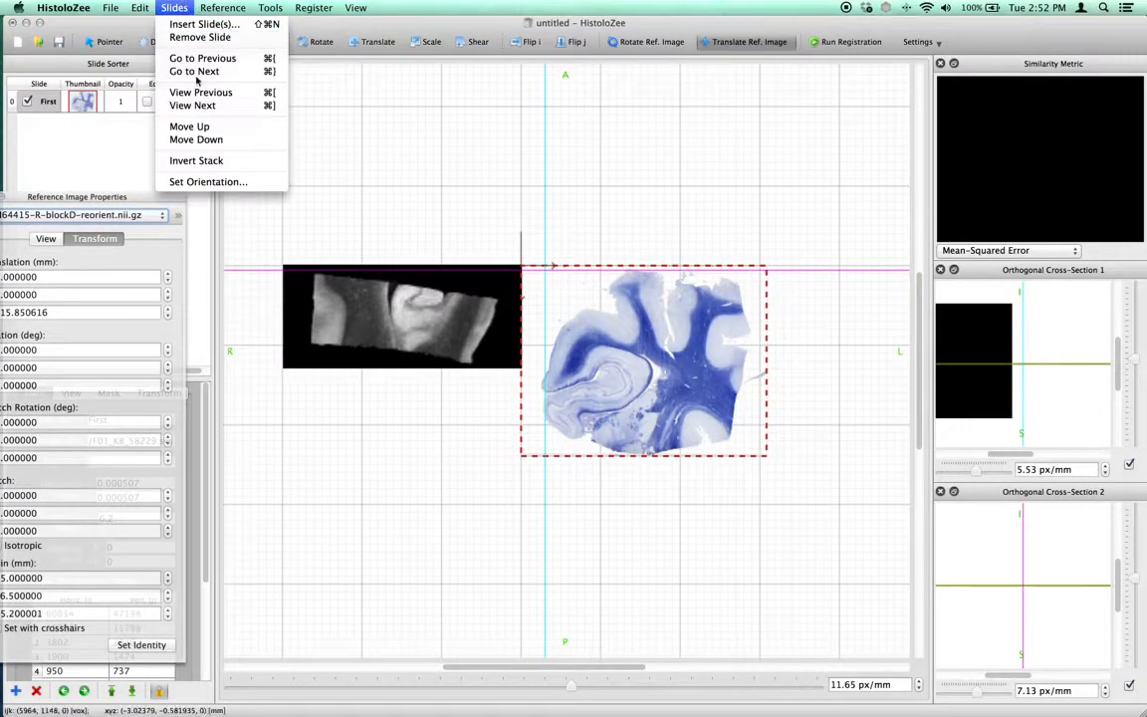
pyautogui.click(196, 183)
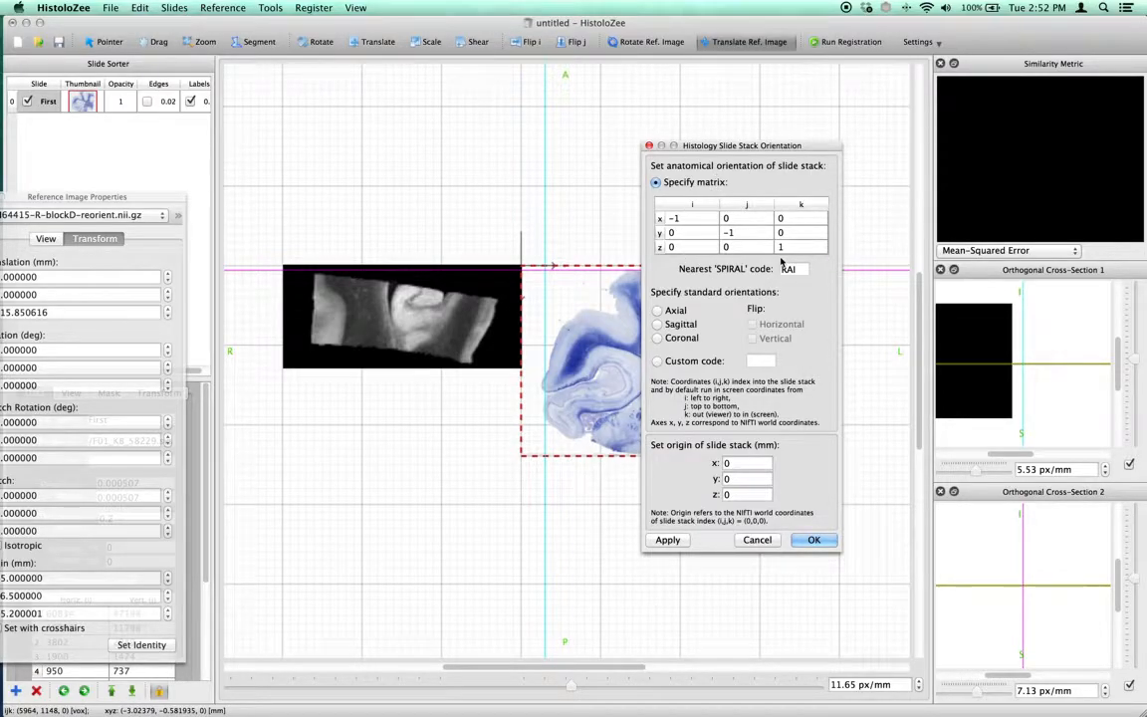
pyautogui.click(688, 340)
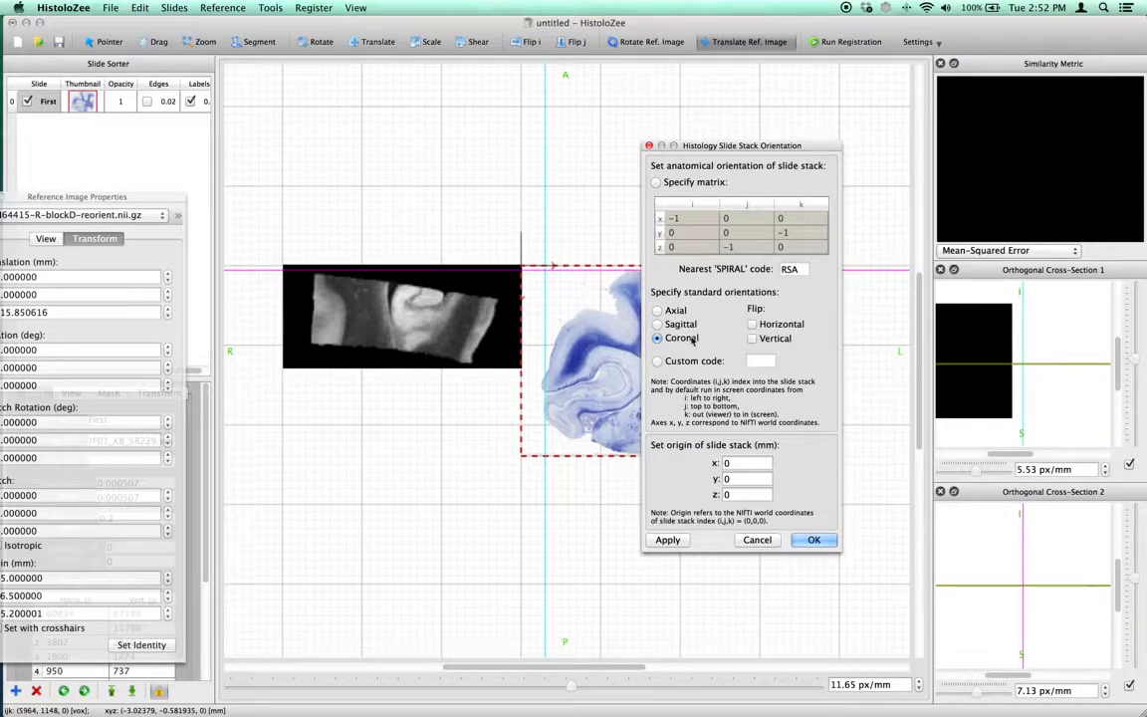
pyautogui.click(814, 540)
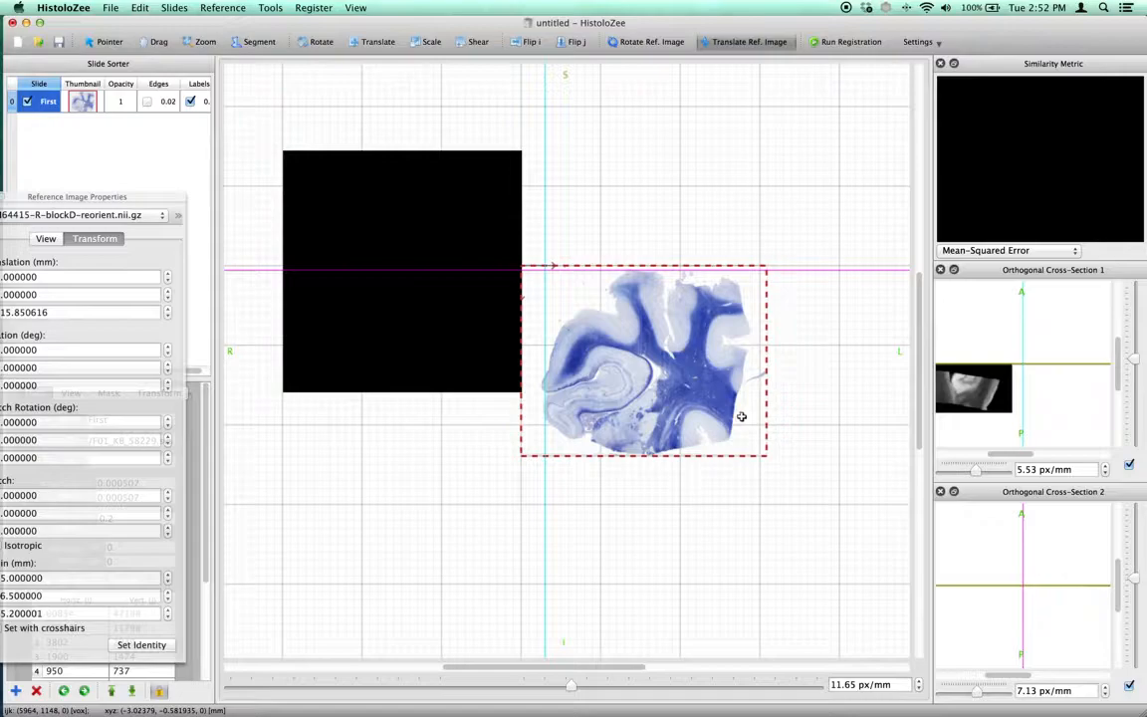
# Translate the reference image through and within the coronal plane to x about -3.86, y 5.32 and z -14.99 mm
pyautogui.moveTo(148, 194); pyautogui.dragTo(204, 191)
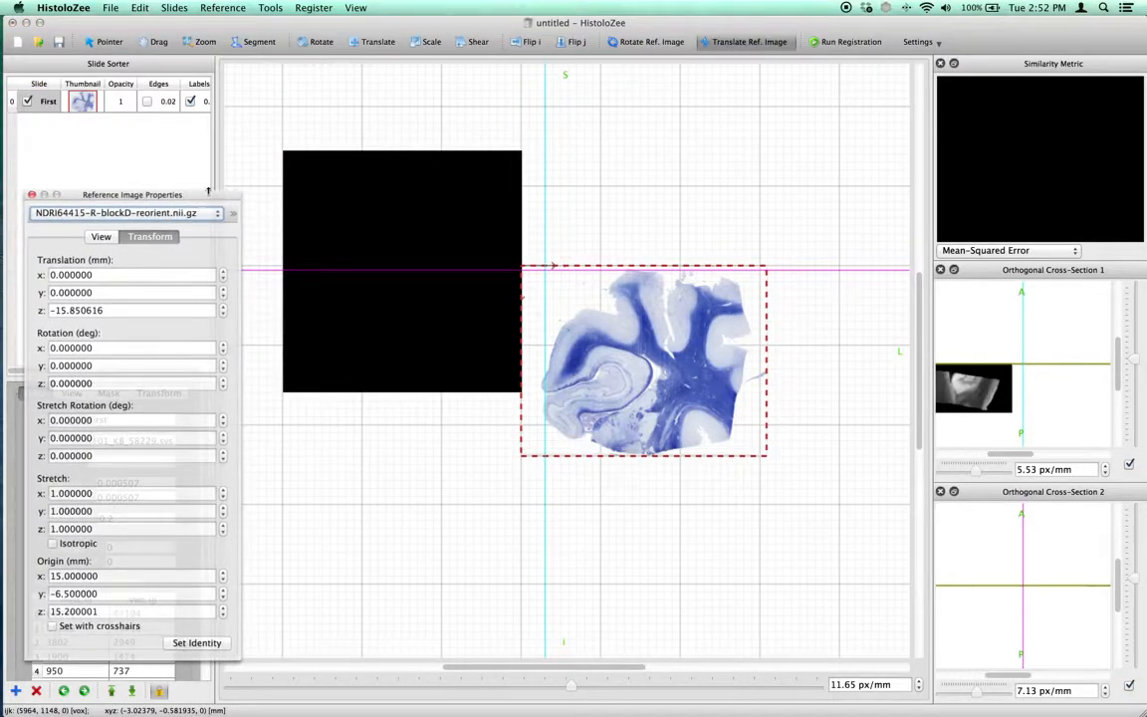
pyautogui.moveTo(441, 186); pyautogui.dragTo(451, 279)
pyautogui.moveTo(213, 196); pyautogui.dragTo(169, 196)
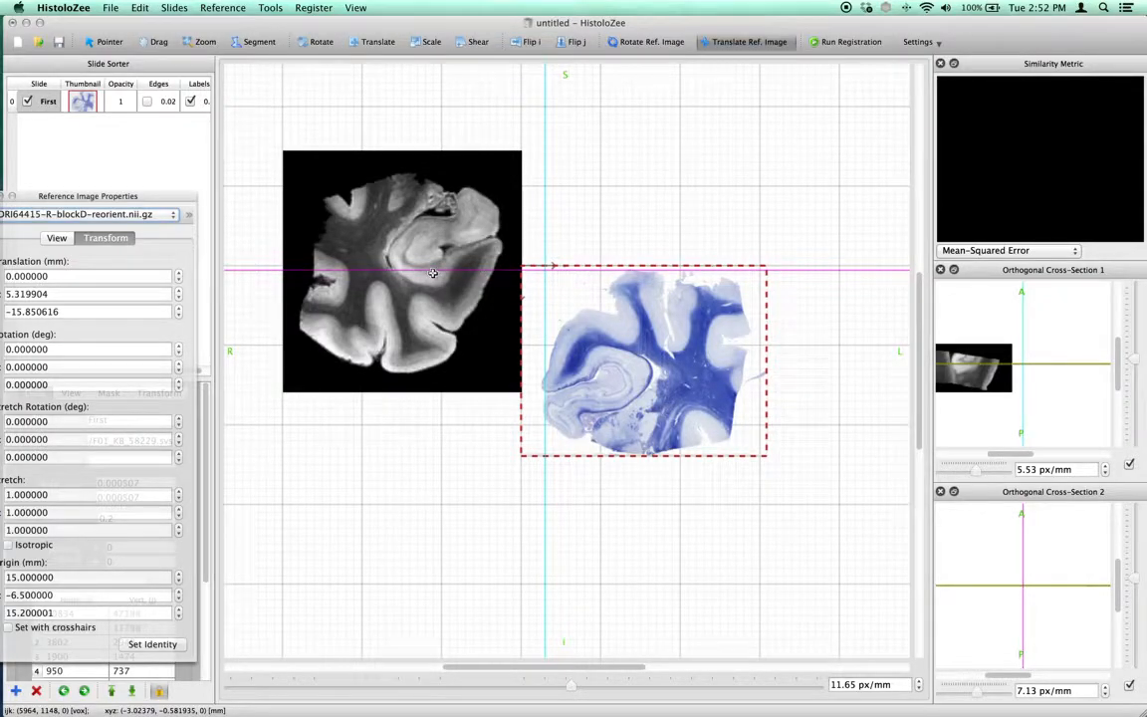
pyautogui.moveTo(152, 196); pyautogui.dragTo(171, 196)
pyautogui.moveTo(366, 214); pyautogui.dragTo(392, 206)
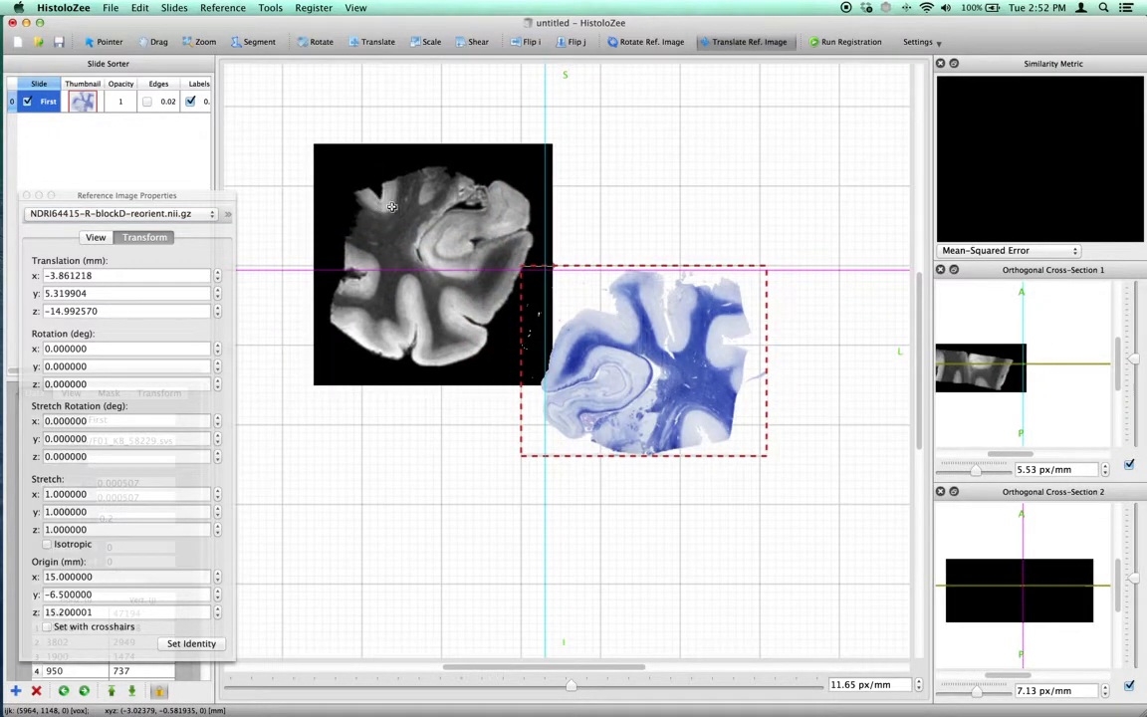
pyautogui.moveTo(106, 202); pyautogui.dragTo(111, 201)
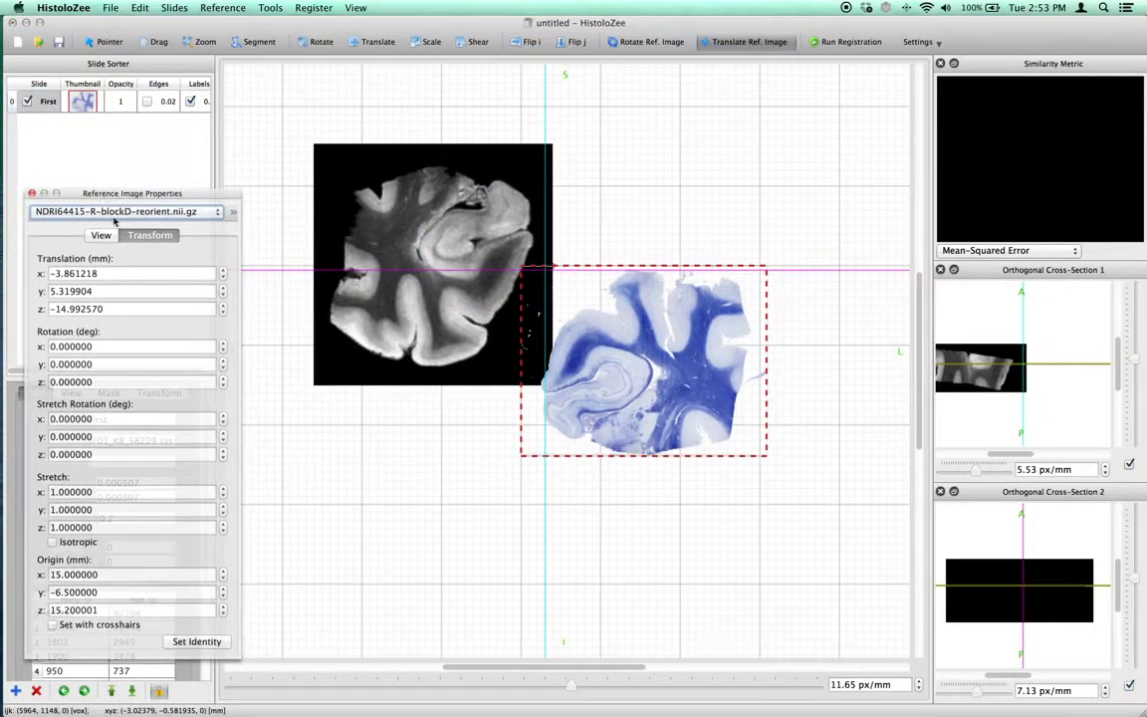
# Show the reference image's view properties and try out its visibility and opacity settings, leaving it shown at full opacity
pyautogui.click(108, 239)
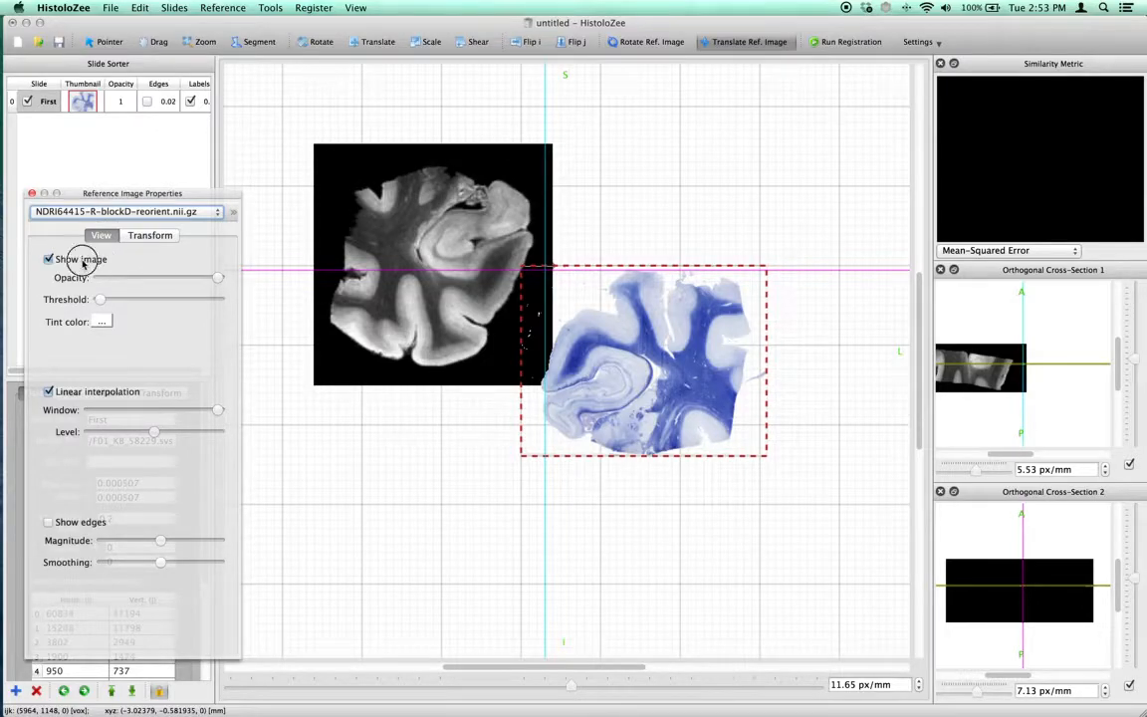
pyautogui.click(50, 259)
pyautogui.click(50, 259)
pyautogui.moveTo(218, 281)
pyautogui.mouseDown()
pyautogui.moveTo(174, 278)
pyautogui.moveTo(218, 278)
pyautogui.mouseUp()
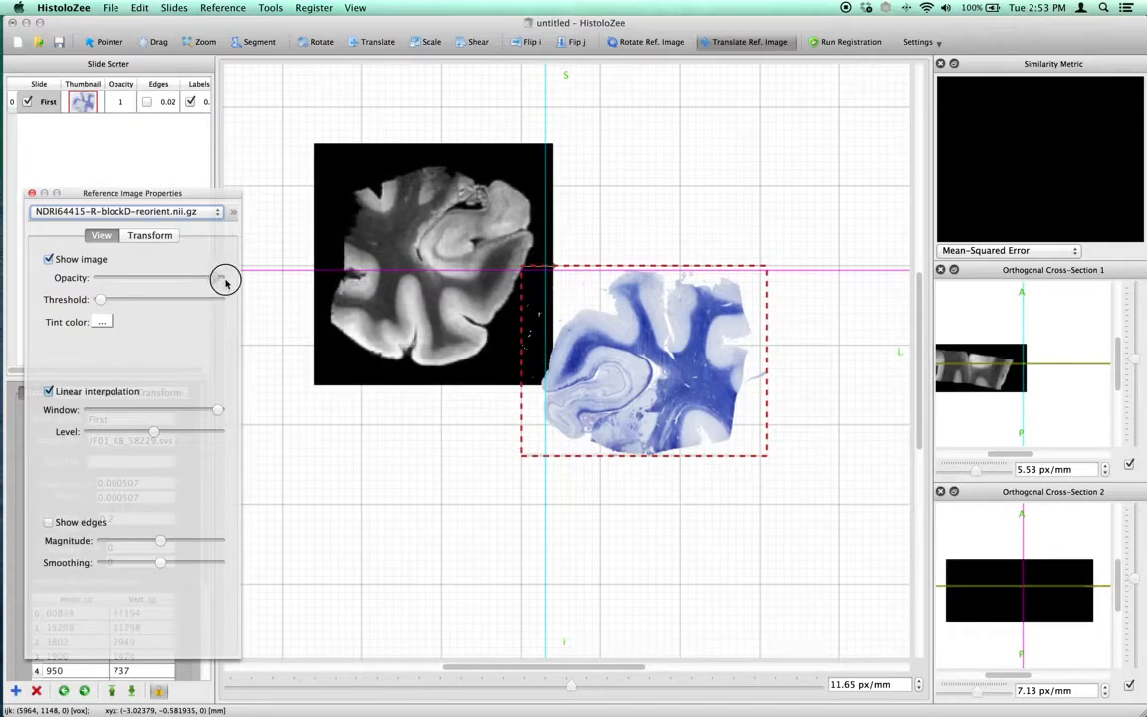
# Zoom the main view in on the MRI block to 34.39 px/mm
pyautogui.click(208, 45)
pyautogui.moveTo(334, 253); pyautogui.dragTo(334, 228)
pyautogui.scroll(3, 503, 597)
pyautogui.moveTo(491, 667); pyautogui.dragTo(455, 666)
pyautogui.moveTo(448, 391); pyautogui.dragTo(460, 387)
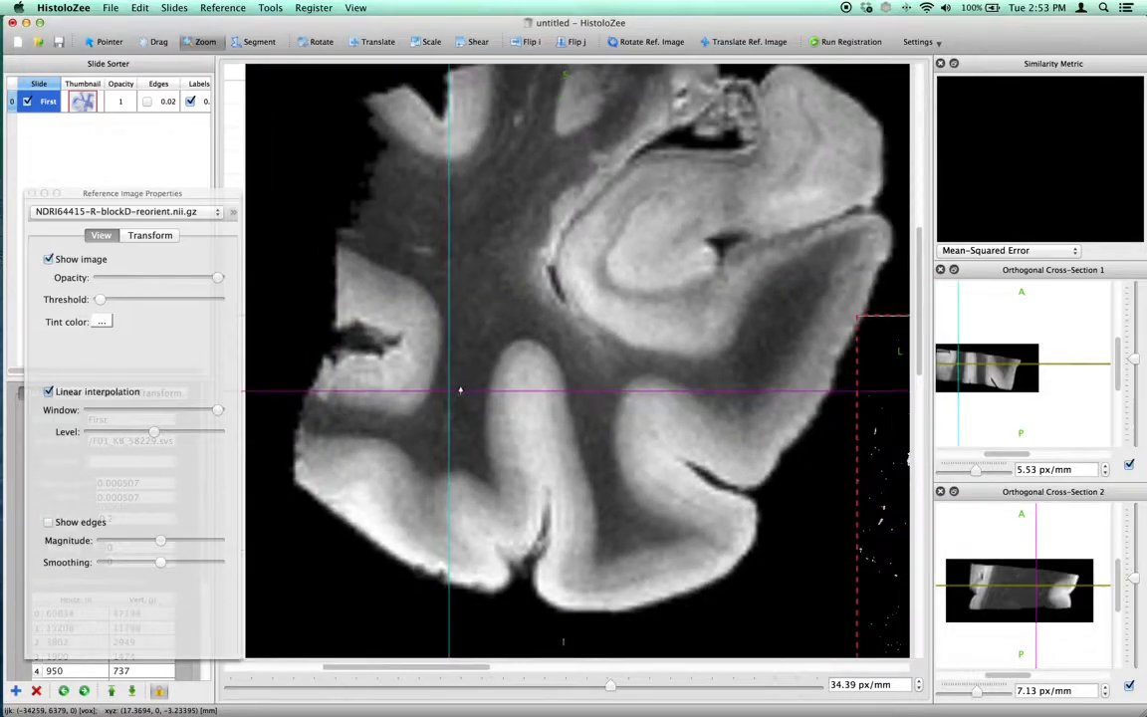
# Place the crosshairs inside the MRI tissue and zoom the orthogonal cross-sections to 19.56 and 16.53 px/mm
pyautogui.click(108, 42)
pyautogui.moveTo(597, 299); pyautogui.dragTo(542, 359)
pyautogui.moveTo(1020, 455); pyautogui.dragTo(1013, 455)
pyautogui.moveTo(1138, 356); pyautogui.dragTo(1134, 345)
pyautogui.moveTo(1134, 581); pyautogui.dragTo(1113, 563)
pyautogui.moveTo(543, 360); pyautogui.dragTo(636, 282)
pyautogui.moveTo(1043, 354)
pyautogui.mouseDown()
pyautogui.moveTo(1058, 356)
pyautogui.moveTo(964, 367)
pyautogui.moveTo(1032, 366)
pyautogui.mouseUp()
pyautogui.moveTo(1051, 520); pyautogui.dragTo(1051, 599)
pyautogui.moveTo(563, 312); pyautogui.dragTo(538, 361)
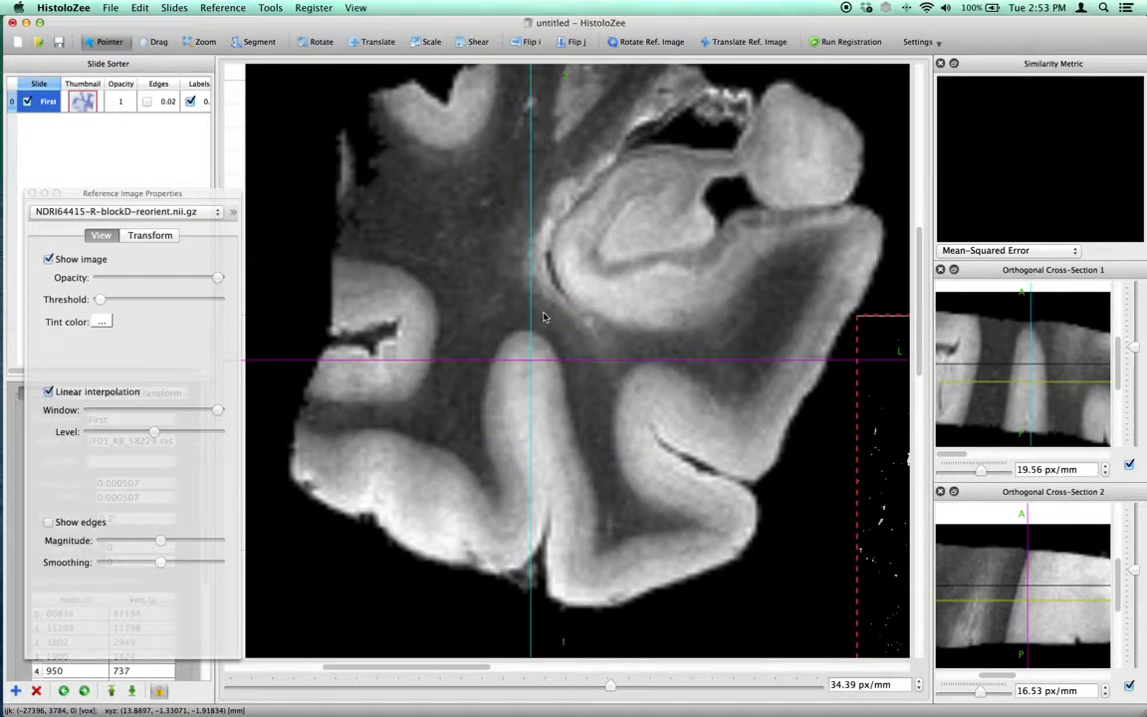
# Step back and forth through the MRI's coronal slices and reposition the crosshairs in the white matter
pyautogui.scroll(10, 544, 317)
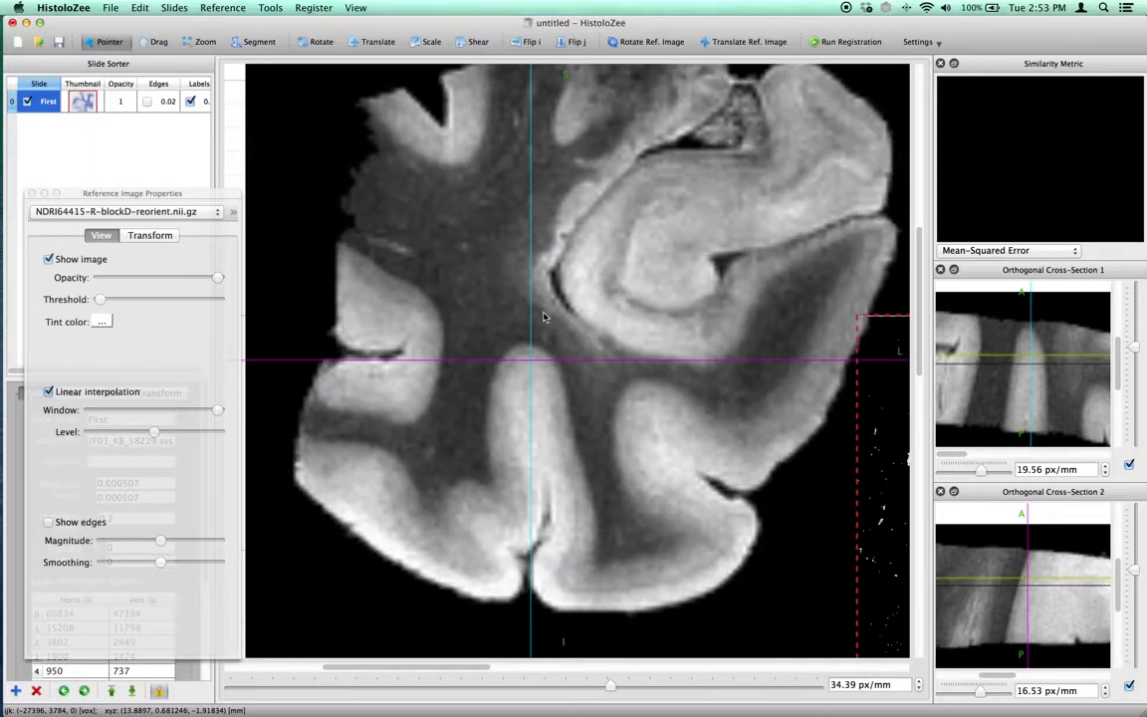
pyautogui.scroll(-10, 544, 317)
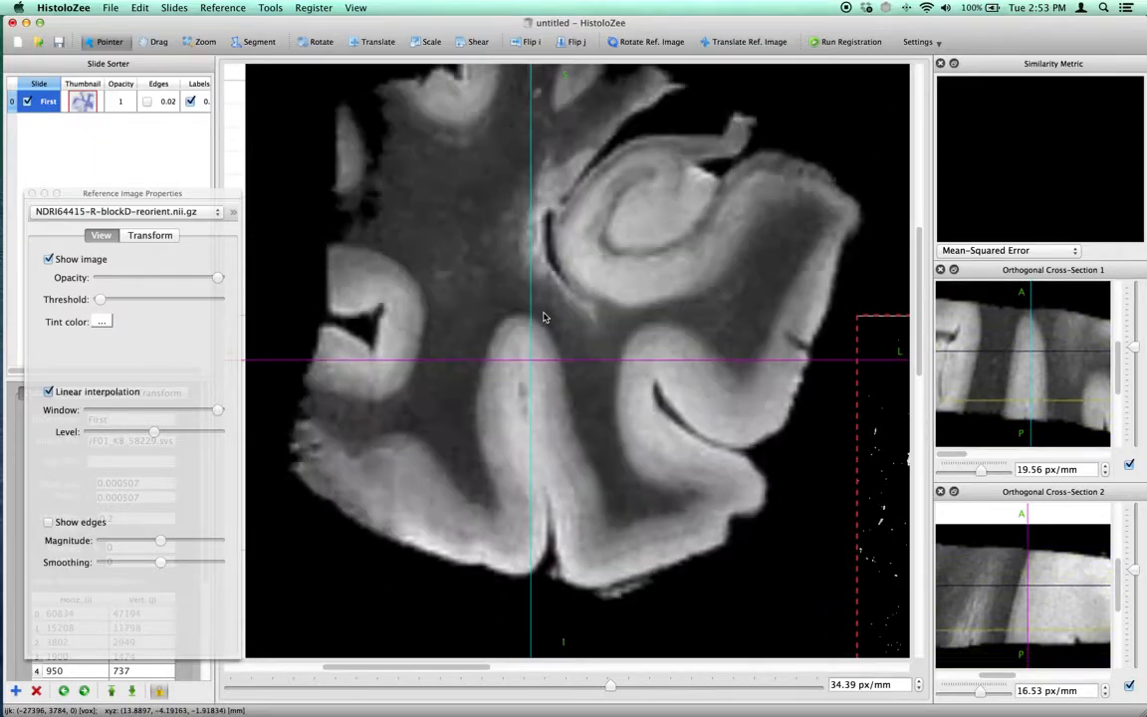
pyautogui.scroll(-2, 544, 317)
pyautogui.moveTo(460, 318); pyautogui.dragTo(485, 350)
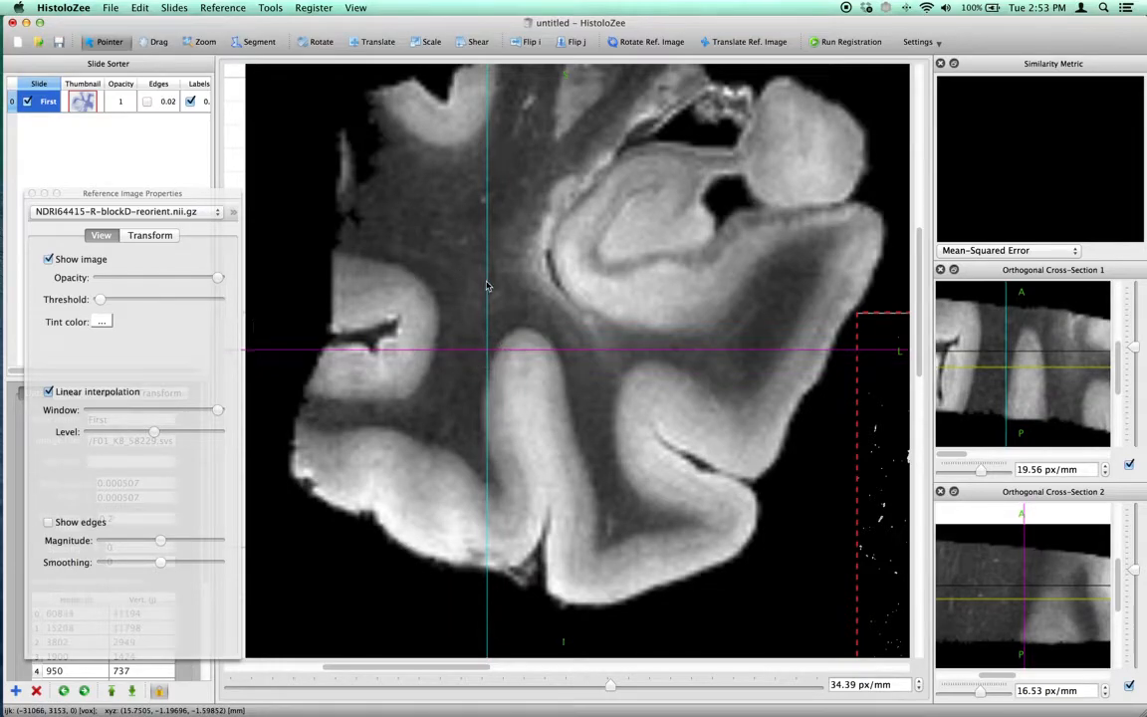
# Test the reference image's opacity, leaving it at full, and raise its threshold until the black background is hidden
pyautogui.moveTo(216, 280)
pyautogui.mouseDown()
pyautogui.moveTo(123, 279)
pyautogui.moveTo(219, 278)
pyautogui.mouseUp()
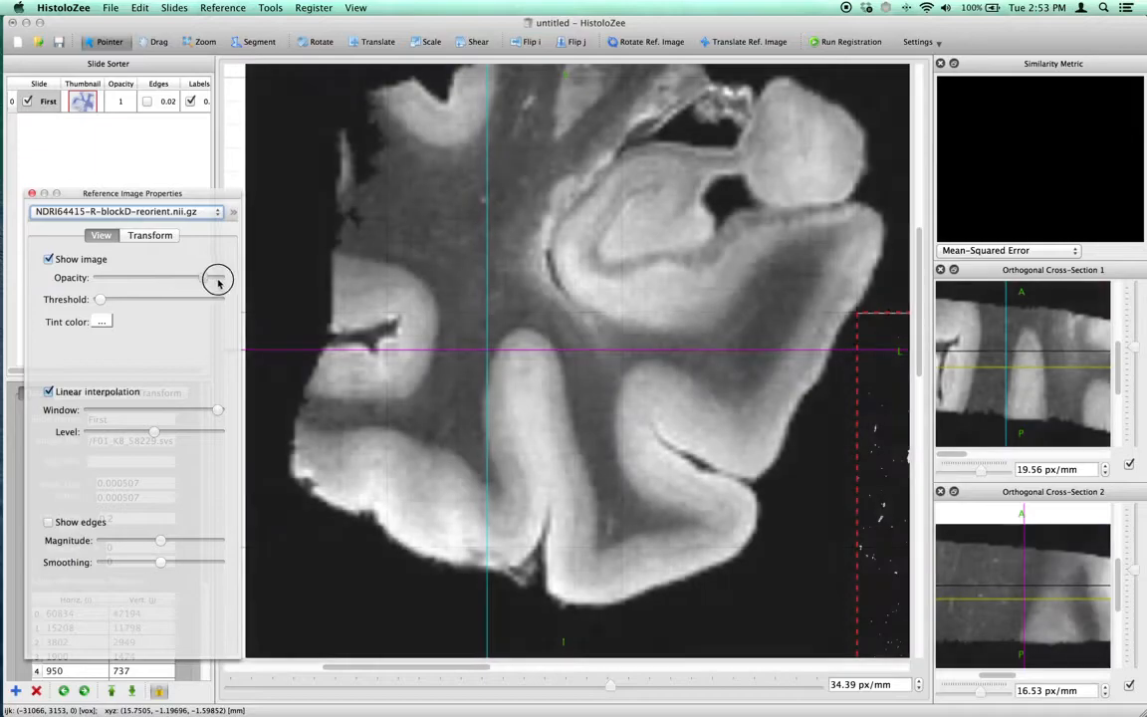
pyautogui.moveTo(99, 301); pyautogui.dragTo(122, 301)
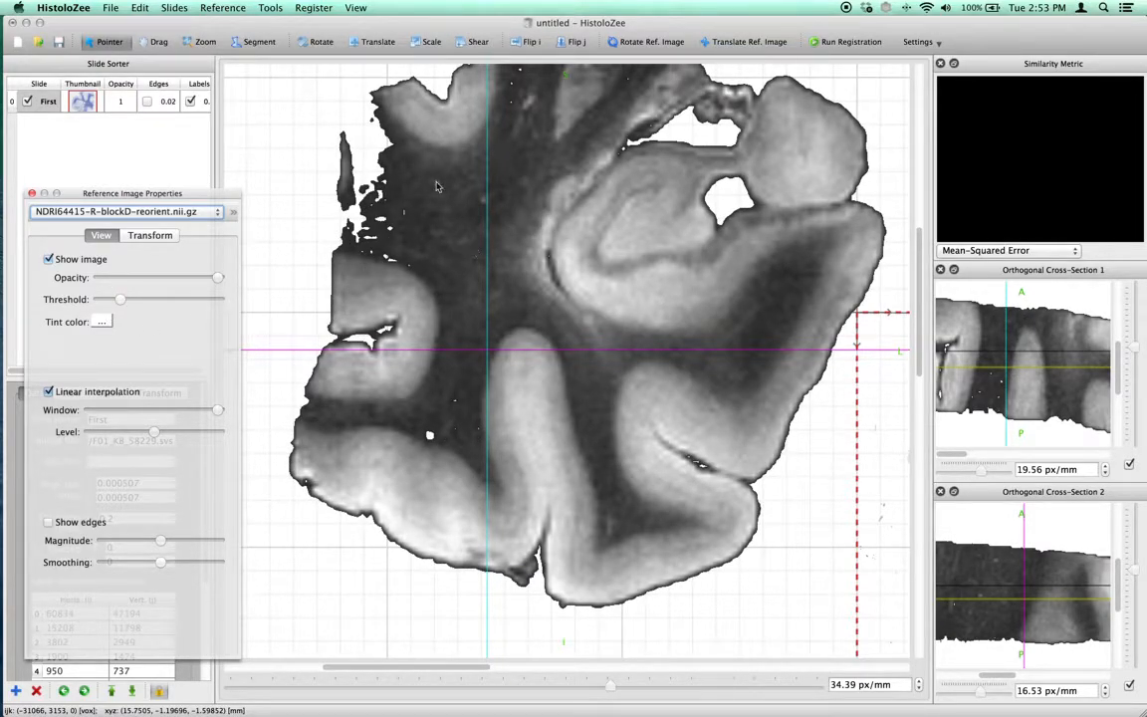
pyautogui.moveTo(116, 300); pyautogui.dragTo(123, 300)
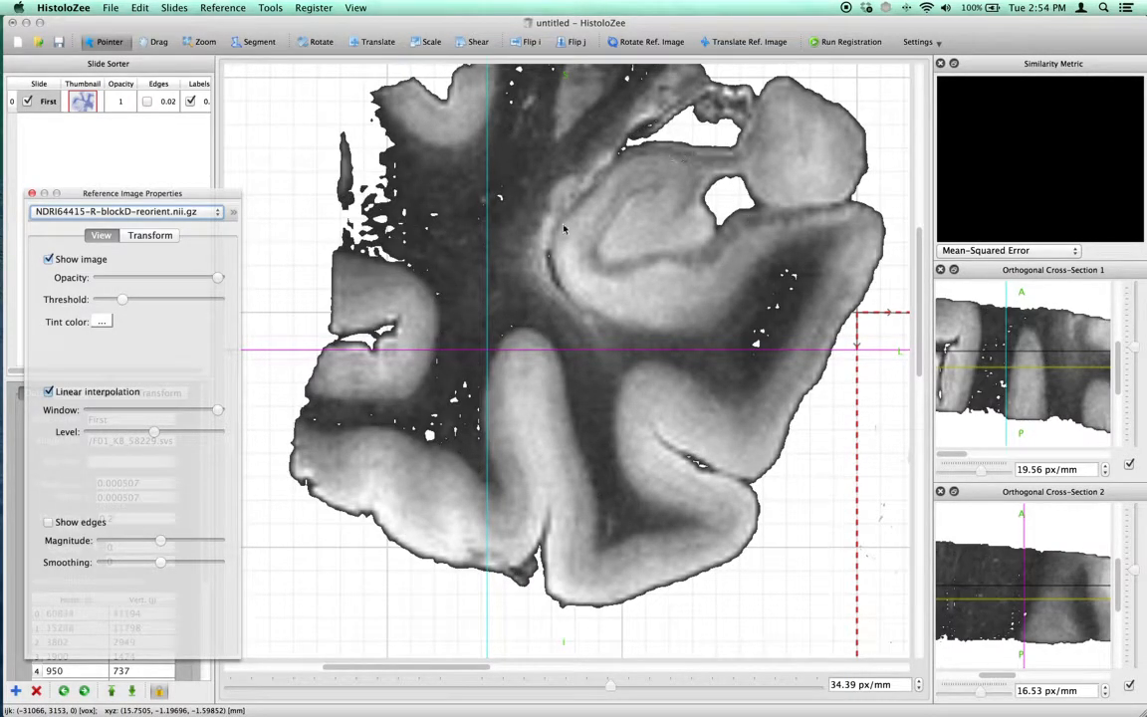
# Try Lavender, Sky, Spindrift and Honeydew tints on the reference image and settle on Snow
pyautogui.click(102, 322)
pyautogui.click(275, 309)
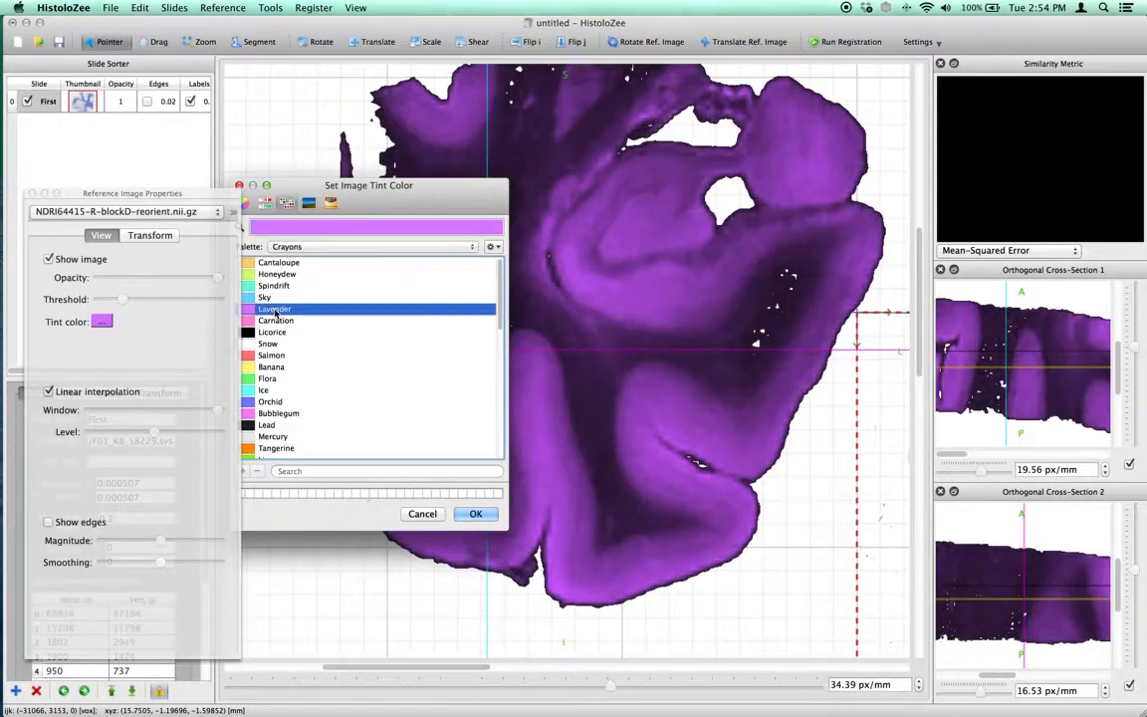
pyautogui.click(279, 297)
pyautogui.click(295, 287)
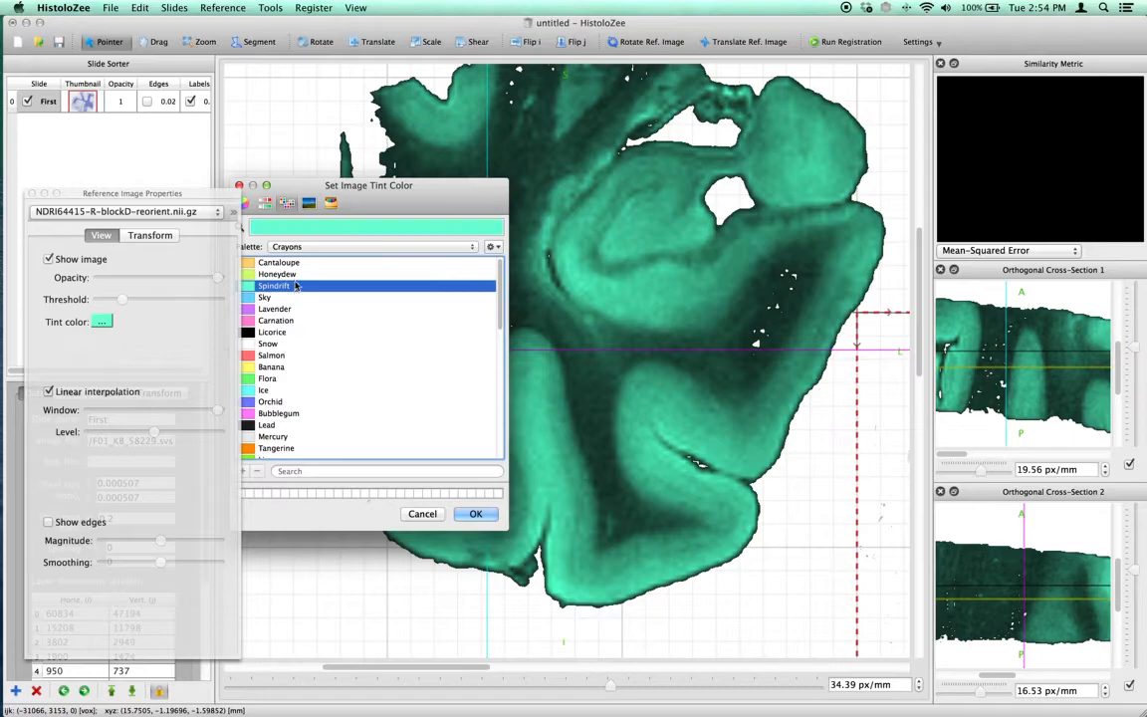
pyautogui.press('Up')
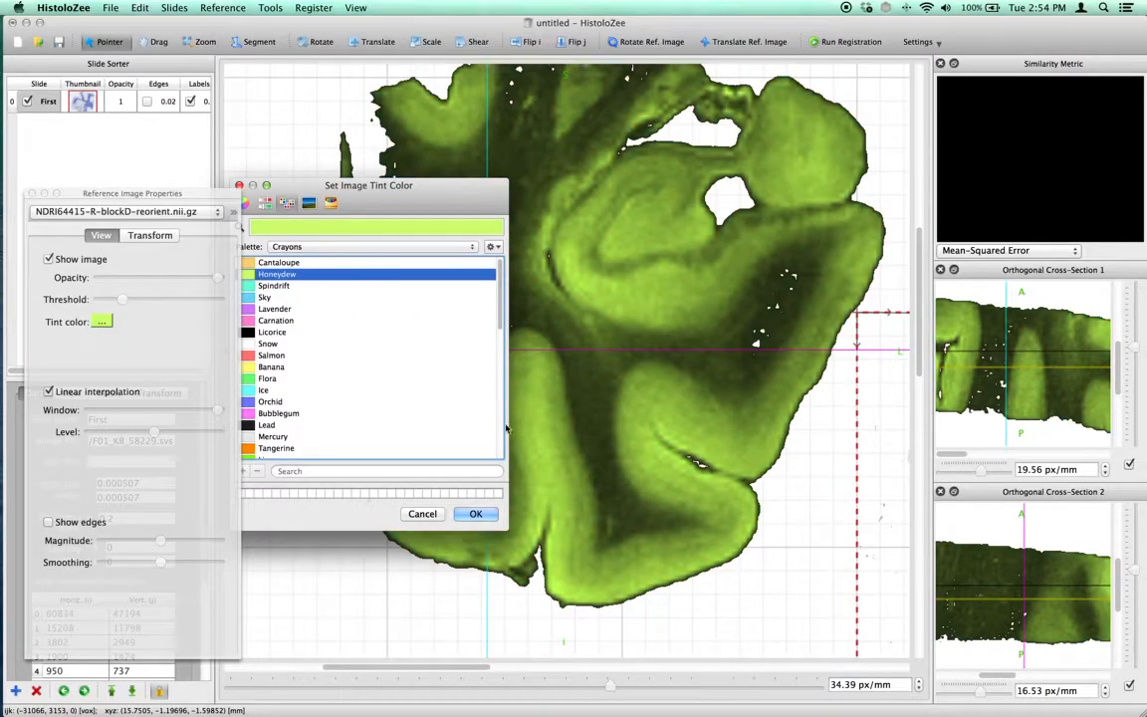
pyautogui.click(311, 342)
pyautogui.click(476, 513)
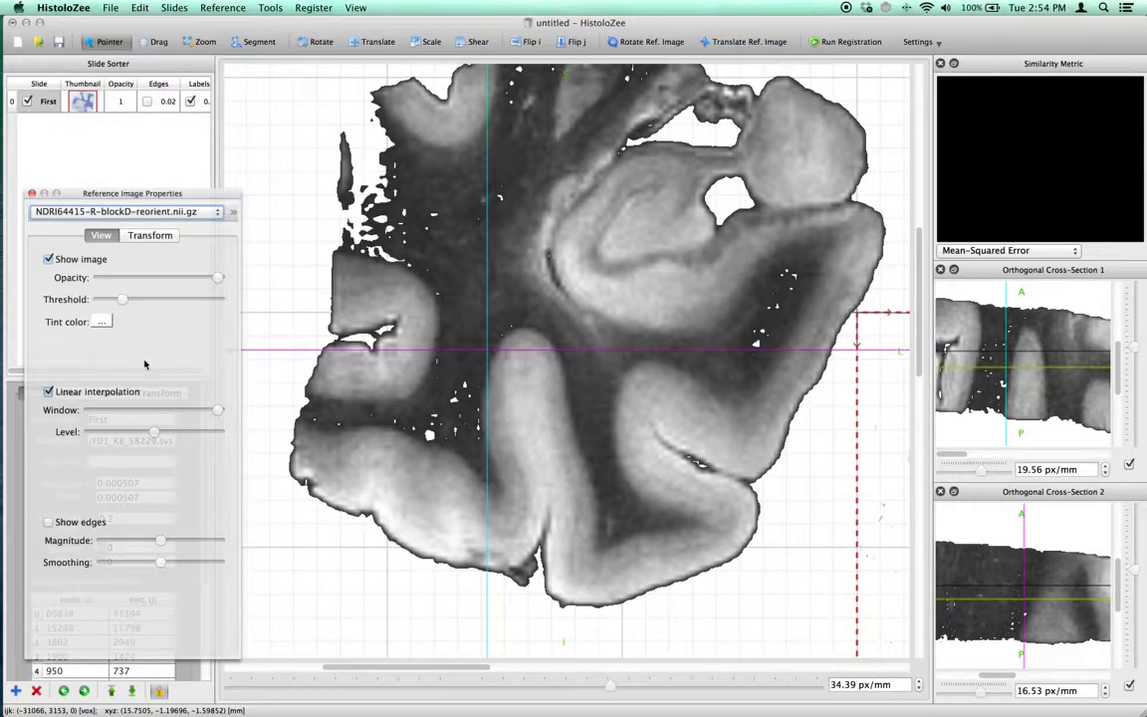
# Compare the reference image with and without linear interpolation and leave interpolation off
pyautogui.click(49, 391)
pyautogui.click(49, 392)
pyautogui.click(49, 391)
pyautogui.click(49, 391)
pyautogui.click(49, 391)
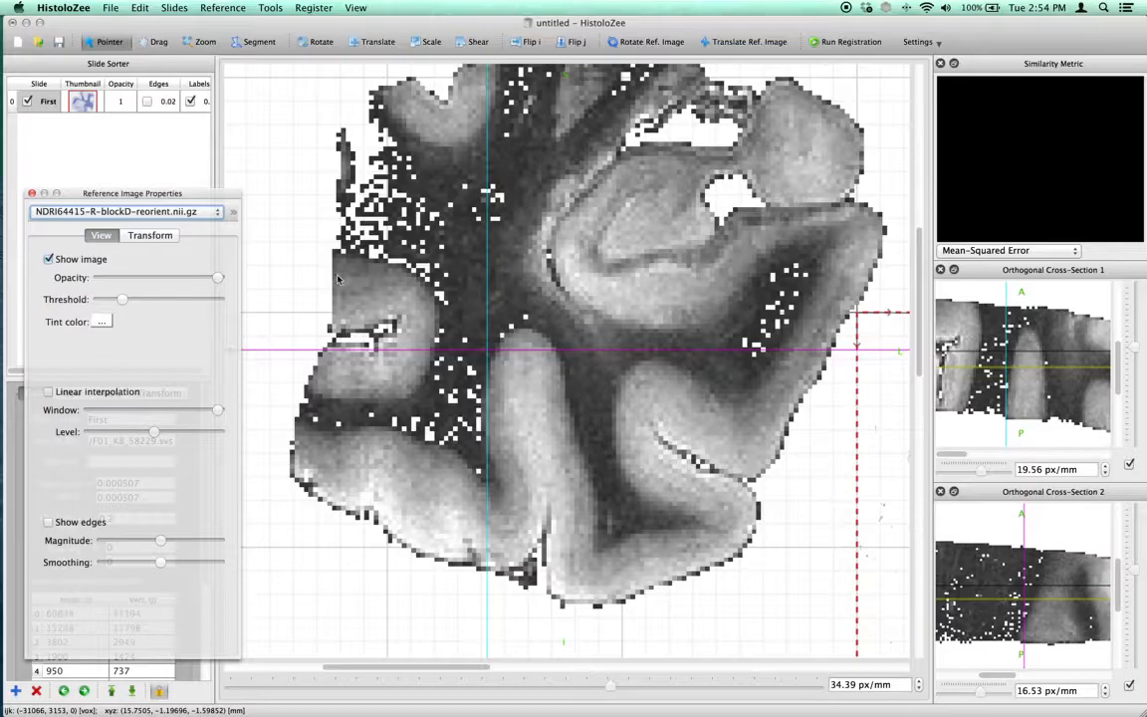
# Examine the MRI voxels around the hippocampus at 84.43 px/mm with interpolation toggled, and zoom back out to 57.08 px/mm
pyautogui.click(205, 41)
pyautogui.moveTo(611, 221); pyautogui.dragTo(652, 253)
pyautogui.scroll(5, 655, 254)
pyautogui.moveTo(617, 319); pyautogui.dragTo(636, 417)
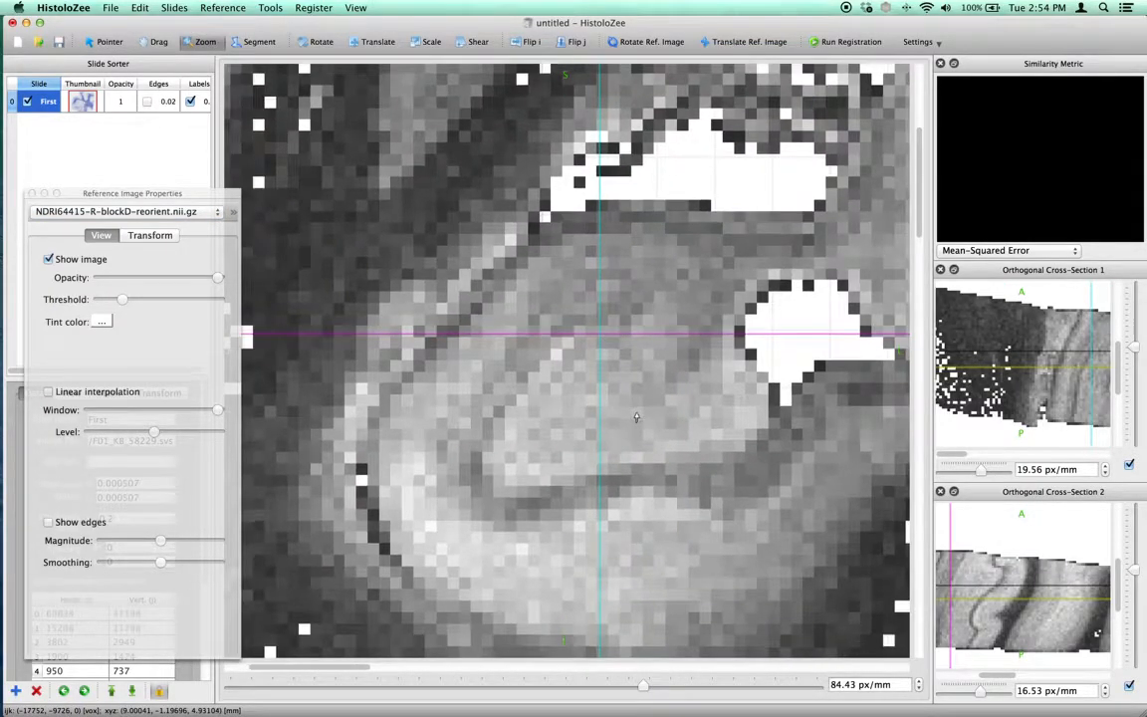
pyautogui.click(86, 394)
pyautogui.click(87, 395)
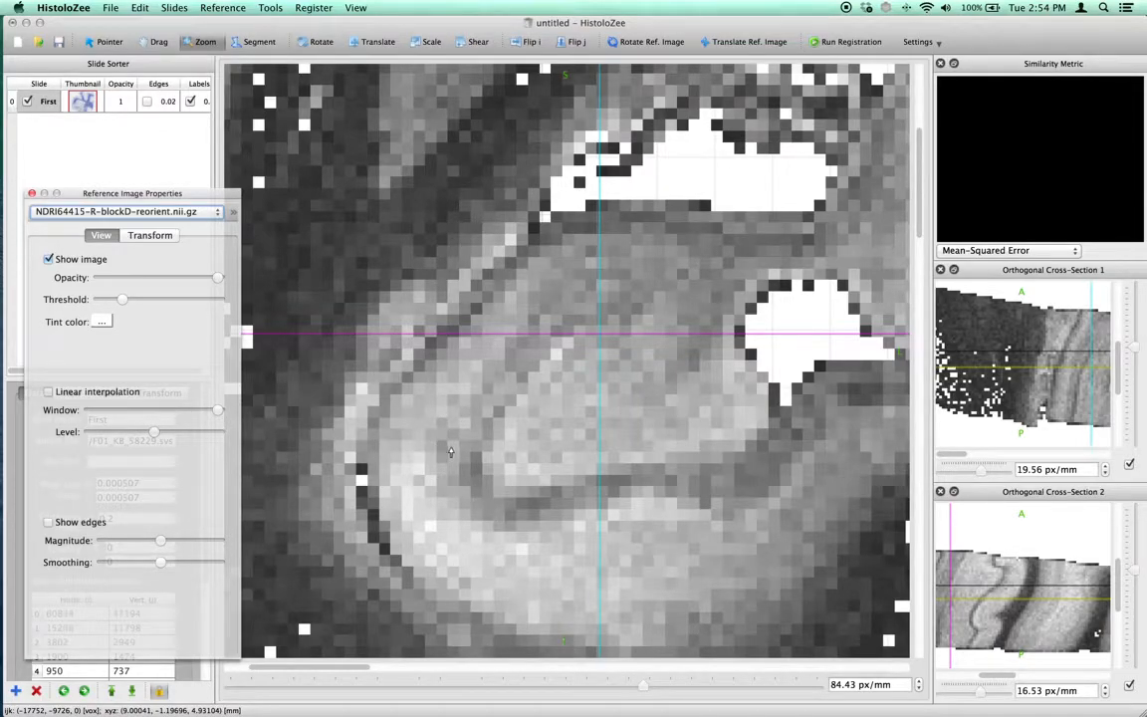
pyautogui.moveTo(551, 388); pyautogui.dragTo(548, 403)
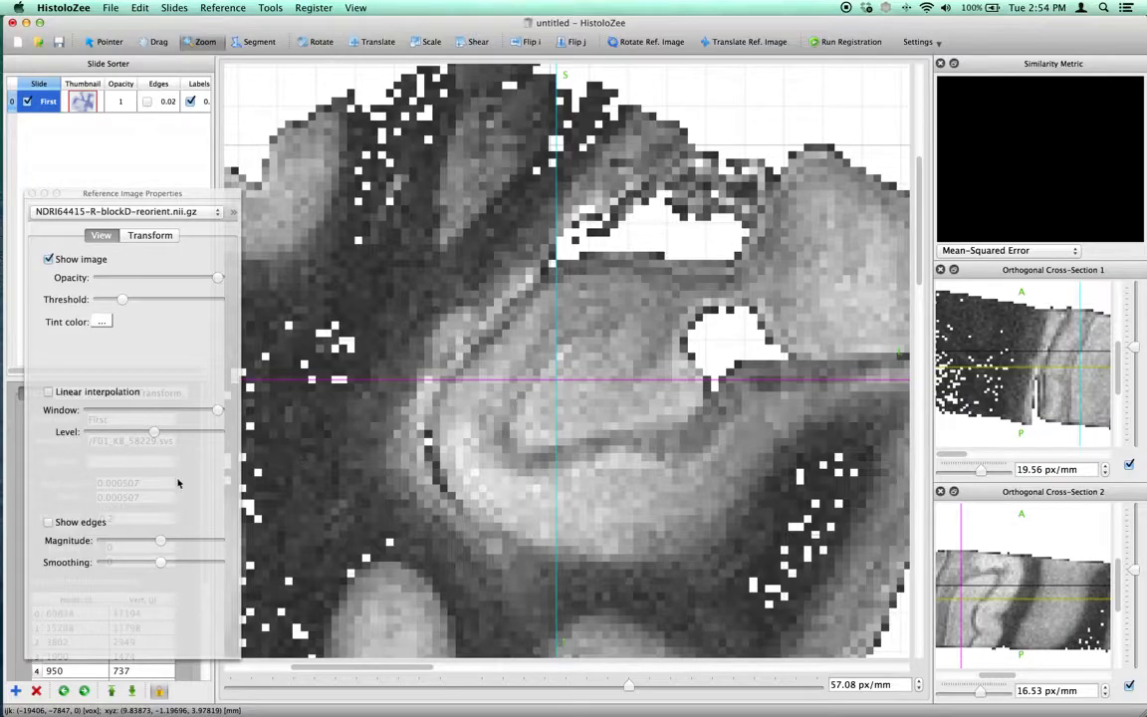
# Try the edge display on the reference image with linear interpolation on, smoothing at maximum and magnitude slightly lowered, and hide the edges again
pyautogui.click(96, 522)
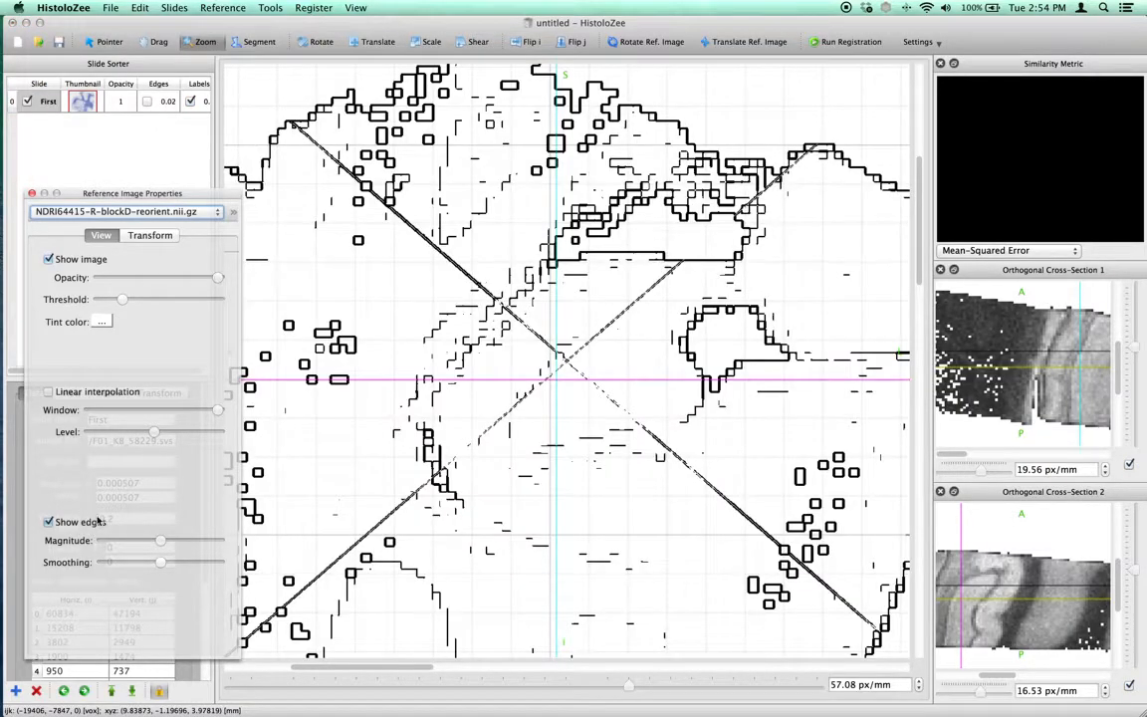
pyautogui.click(88, 393)
pyautogui.moveTo(477, 410); pyautogui.dragTo(477, 410)
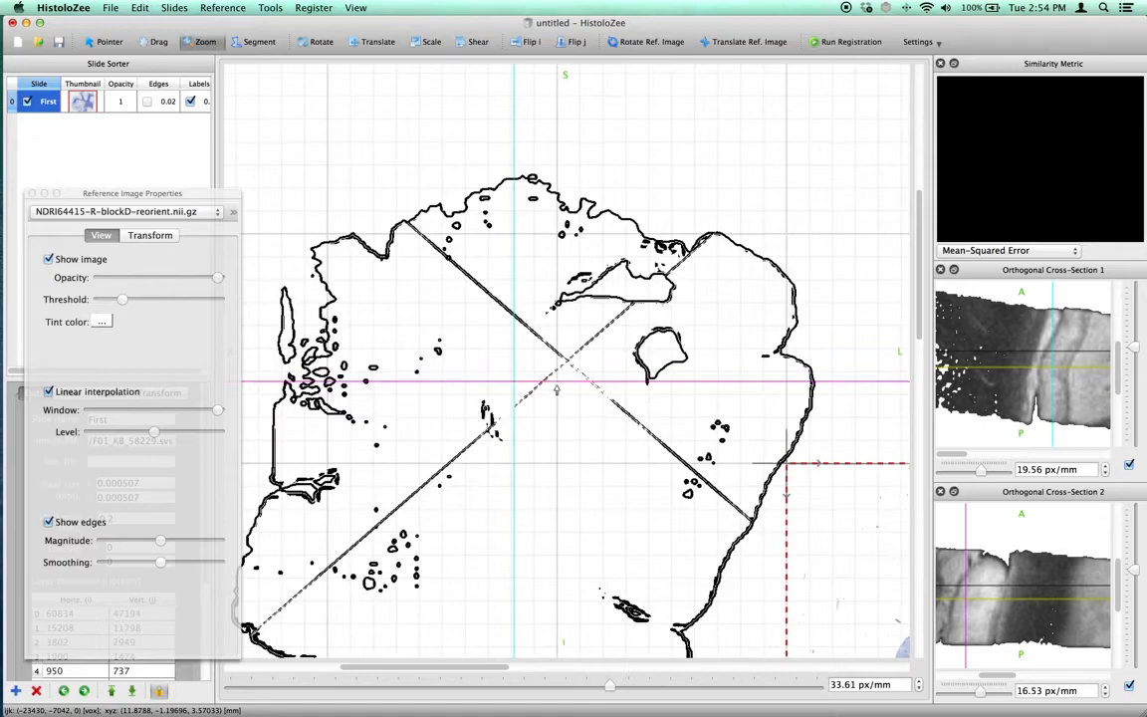
pyautogui.scroll(-2, 563, 388)
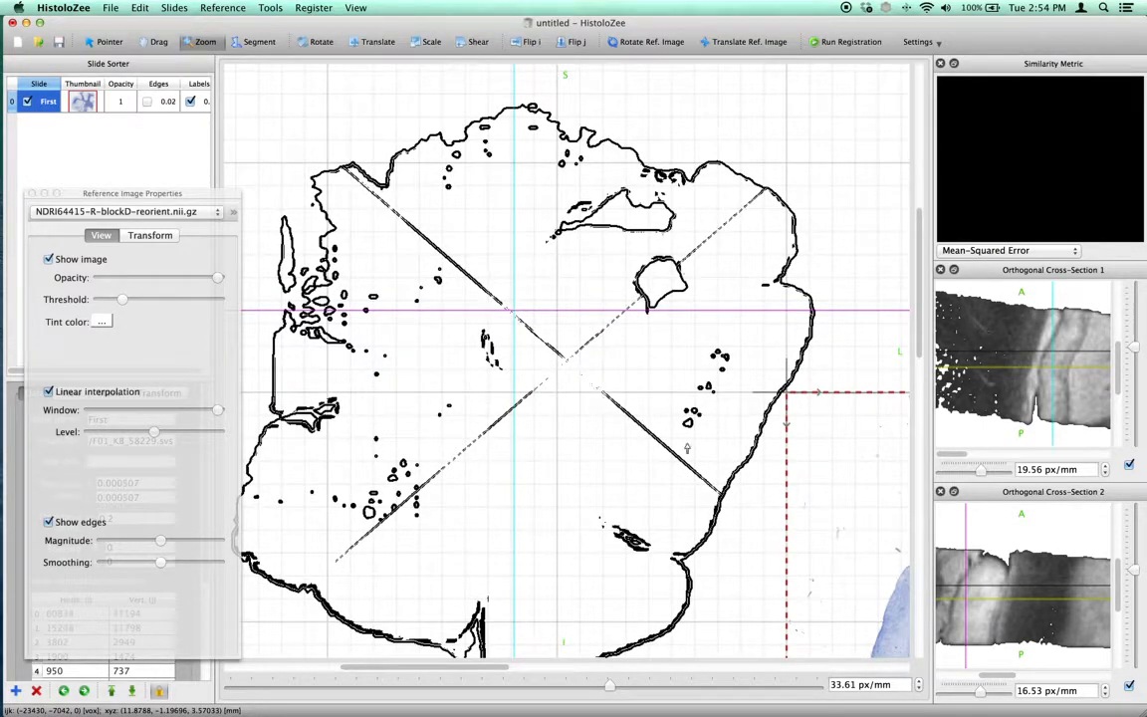
pyautogui.moveTo(157, 541); pyautogui.dragTo(218, 563)
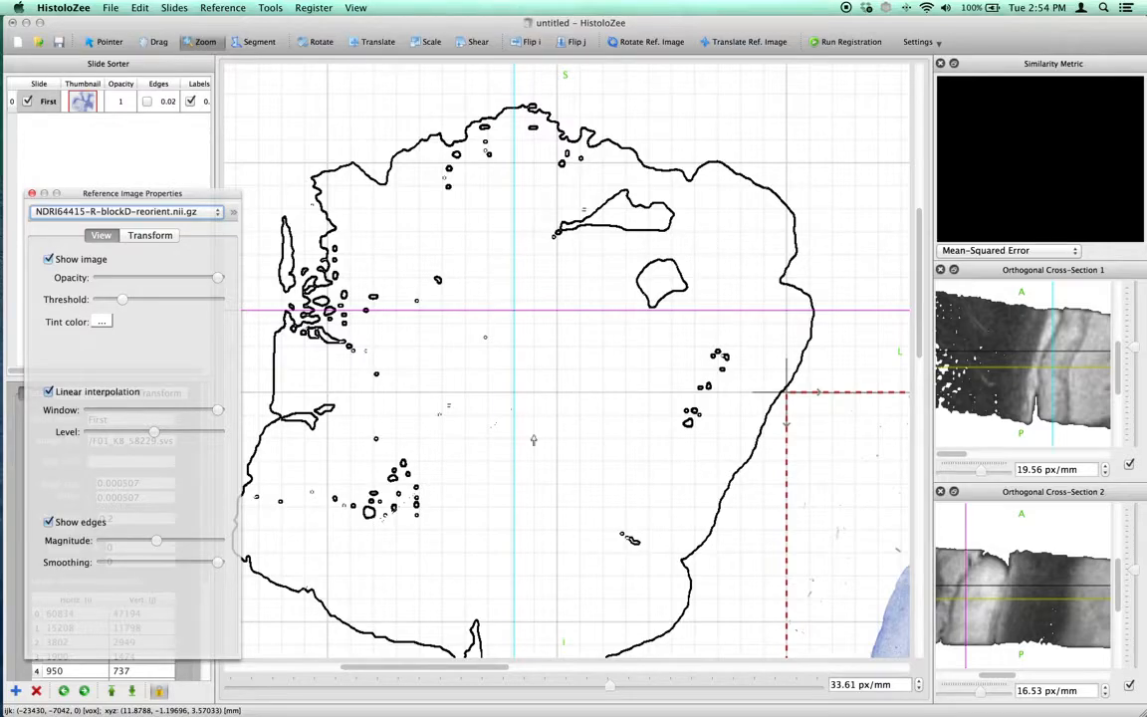
pyautogui.moveTo(465, 439); pyautogui.dragTo(500, 448)
pyautogui.click(80, 522)
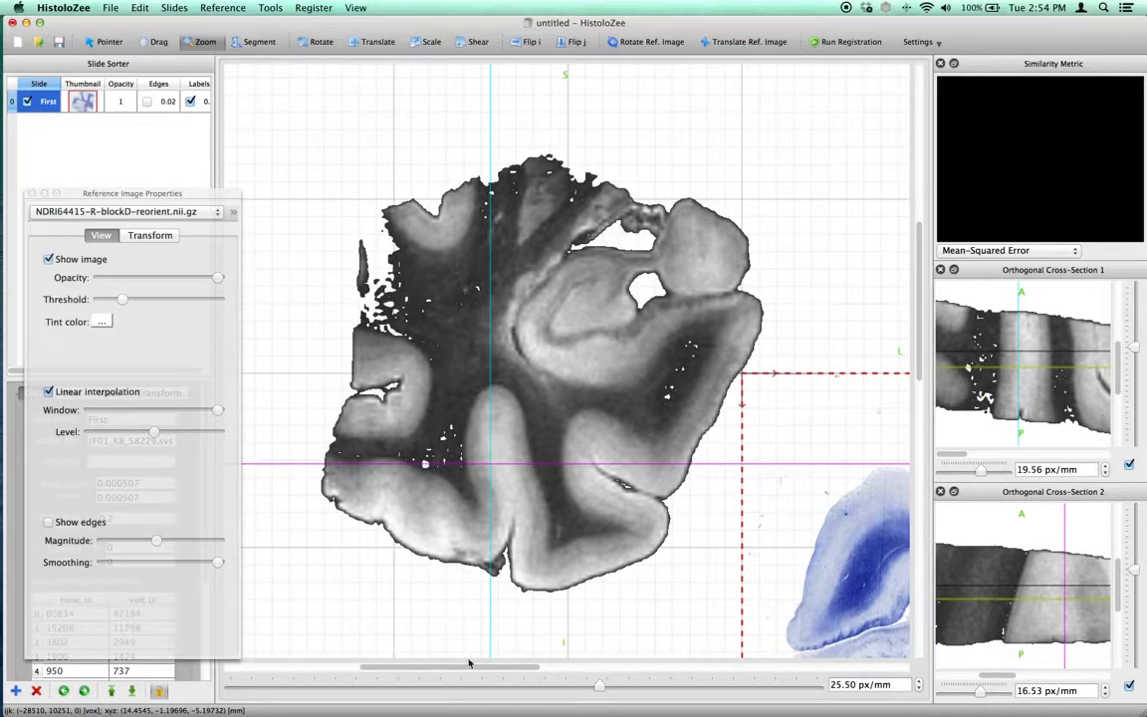
# Fit the MRI section and the slide in view together at 14.67 px/mm and open the reference image's transform parameters
pyautogui.moveTo(470, 668); pyautogui.dragTo(511, 672)
pyautogui.moveTo(574, 480); pyautogui.dragTo(585, 502)
pyautogui.scroll(-3, 598, 496)
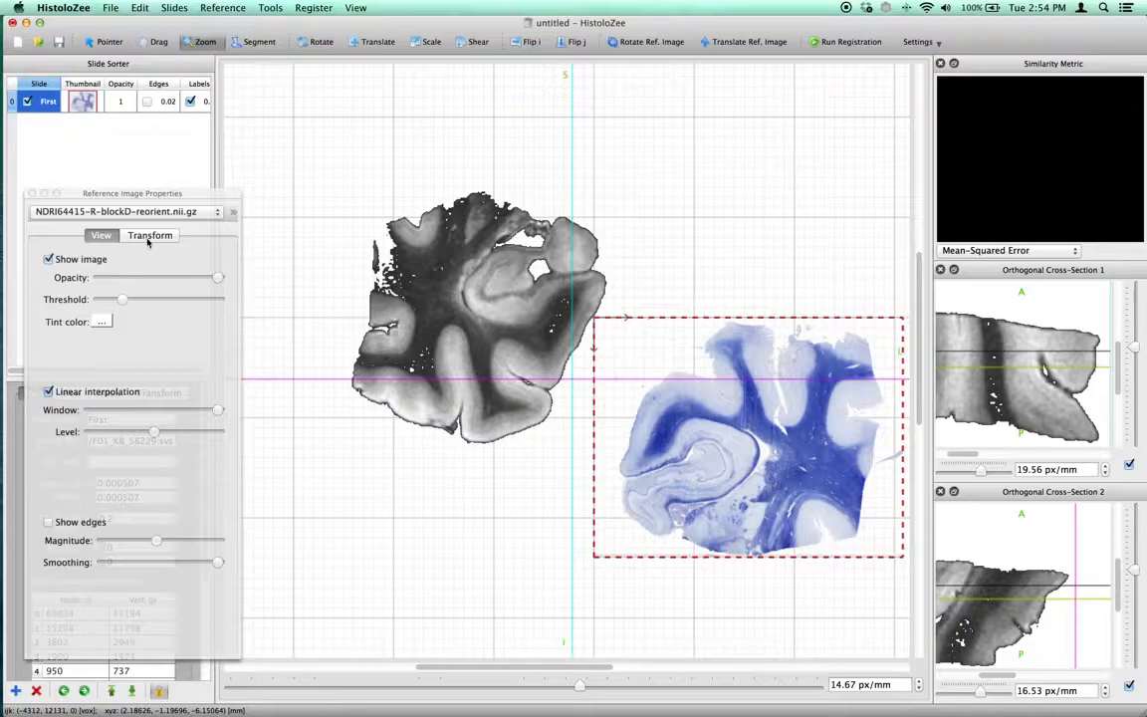
pyautogui.click(148, 236)
pyautogui.moveTo(149, 198); pyautogui.dragTo(166, 155)
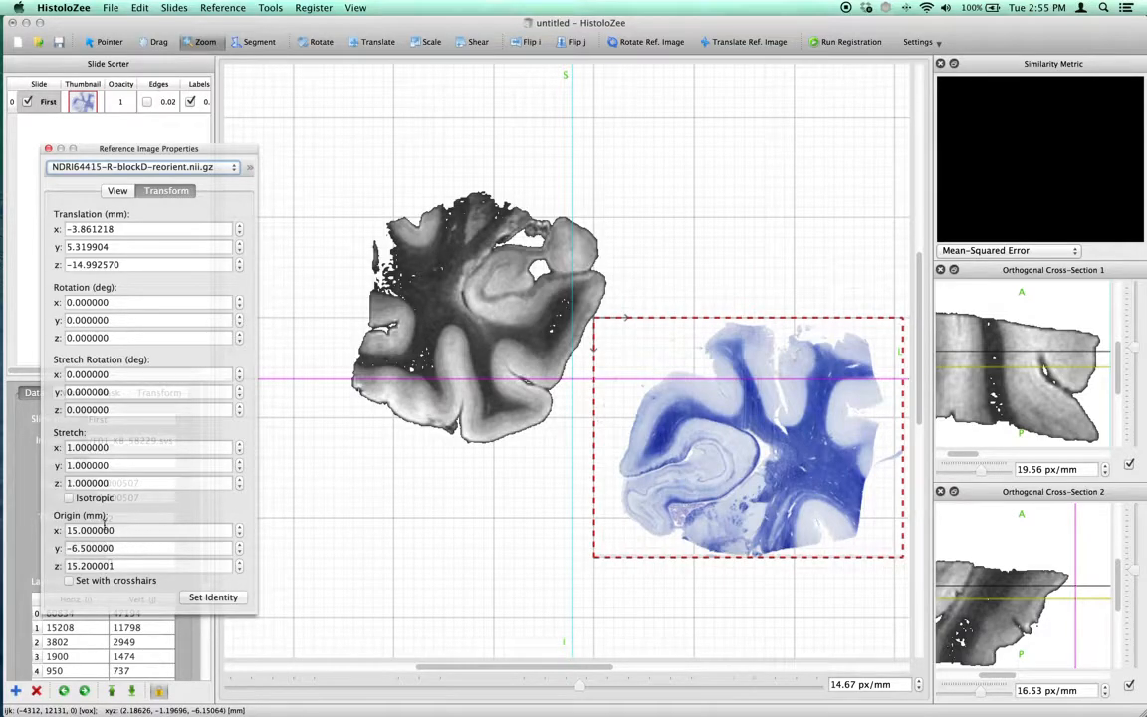
# Place the crosshairs in the hippocampus and set the reference image's transform origin from them
pyautogui.click(110, 42)
pyautogui.moveTo(448, 315); pyautogui.dragTo(488, 302)
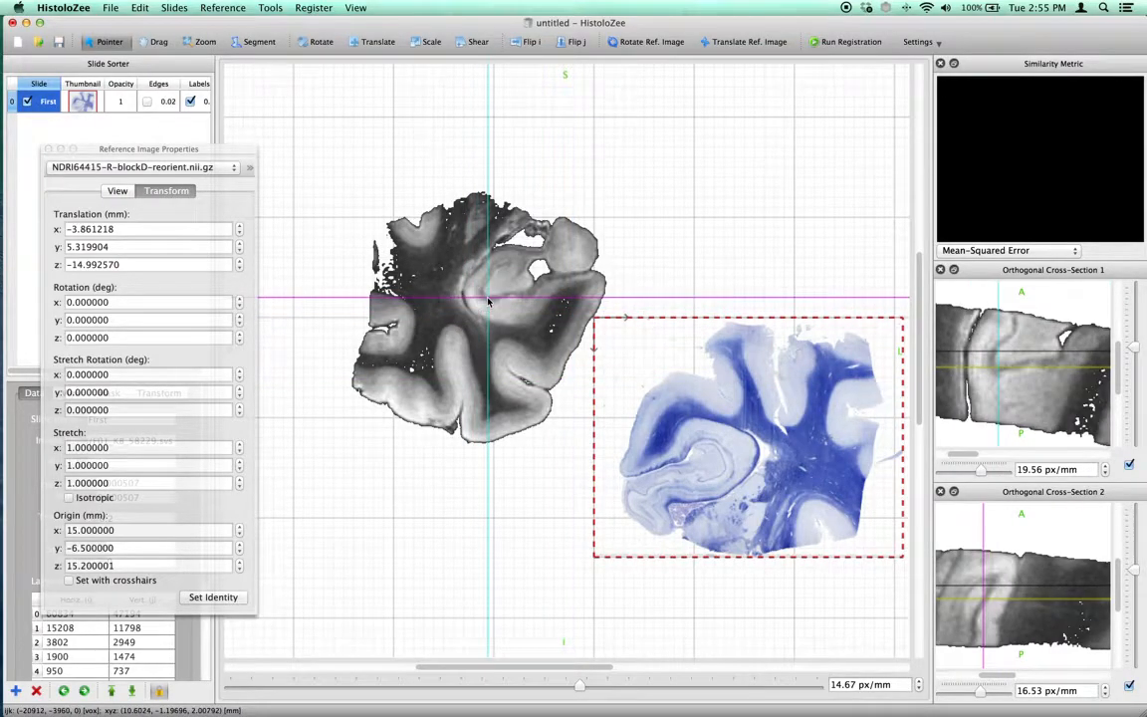
pyautogui.click(69, 581)
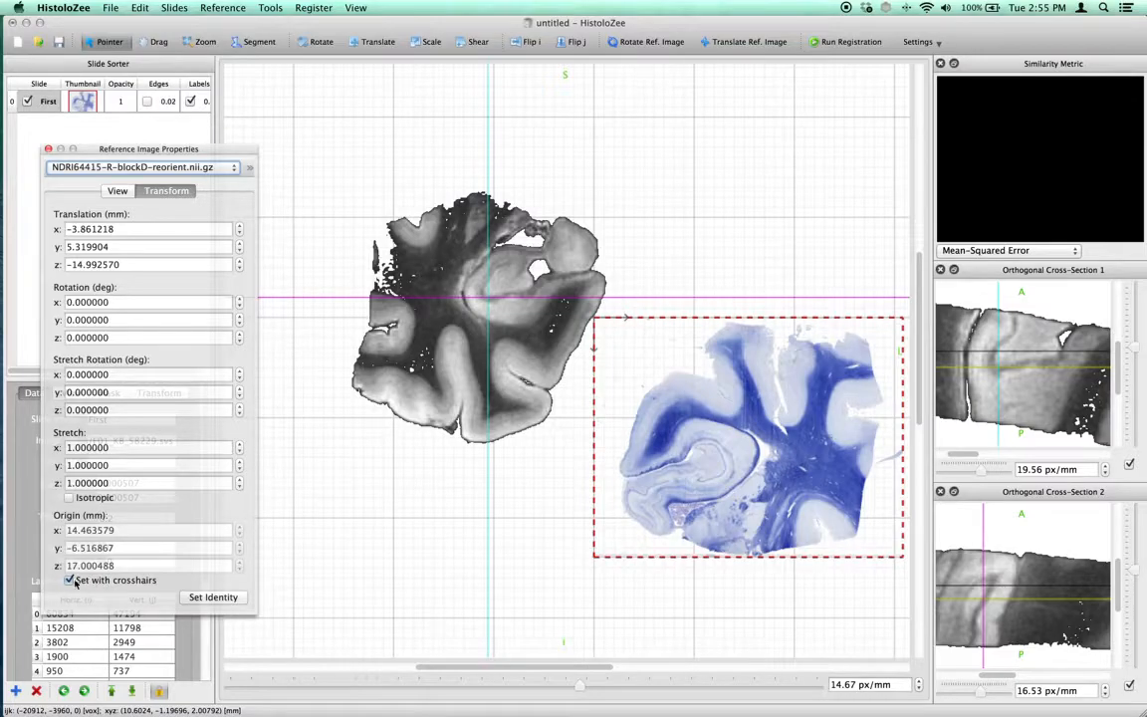
pyautogui.moveTo(479, 317); pyautogui.dragTo(488, 287)
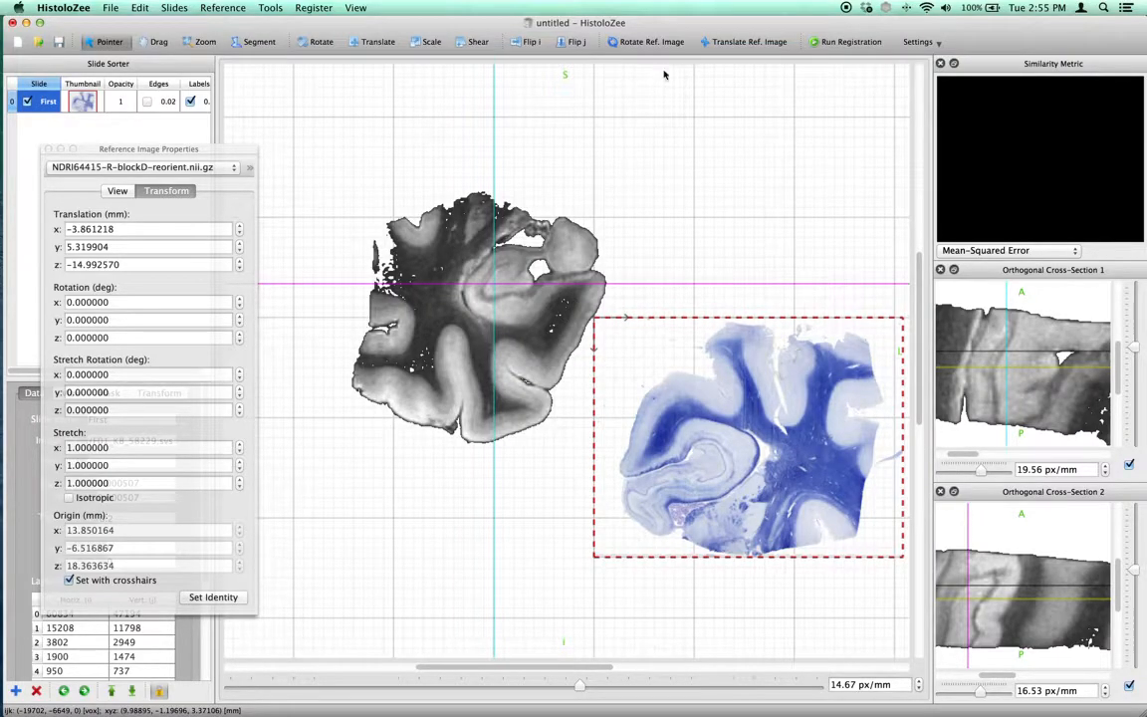
# Test an in-plane rotation of the reference image by about 6.6° around y and reset its transform to identity
pyautogui.click(647, 42)
pyautogui.moveTo(357, 278); pyautogui.dragTo(557, 193)
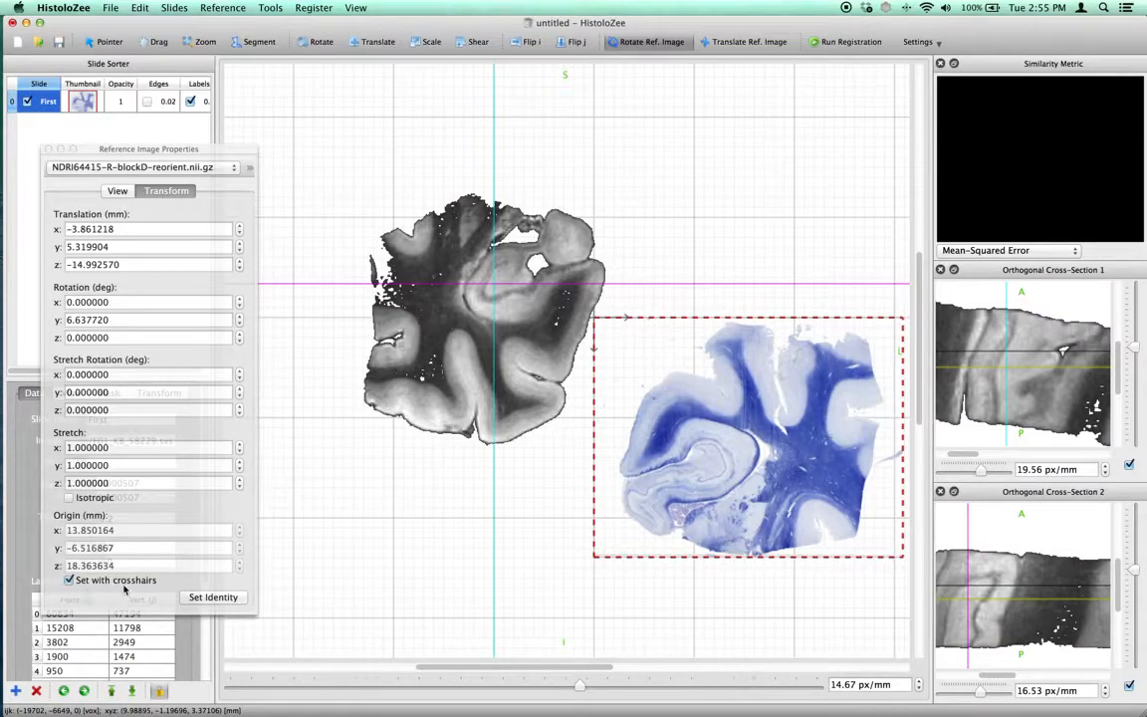
pyautogui.click(211, 597)
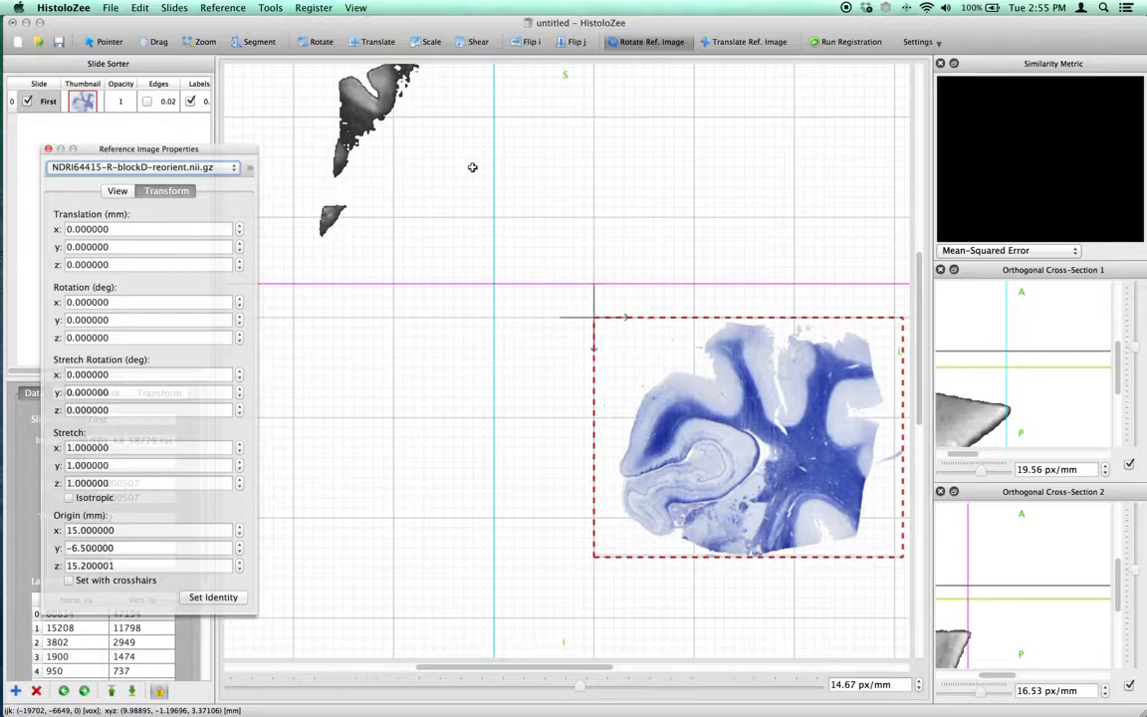
# Translate the reference image back to the crosshairs and rotate it in plane to about -16.7° around y
pyautogui.click(730, 42)
pyautogui.moveTo(386, 118); pyautogui.dragTo(489, 270)
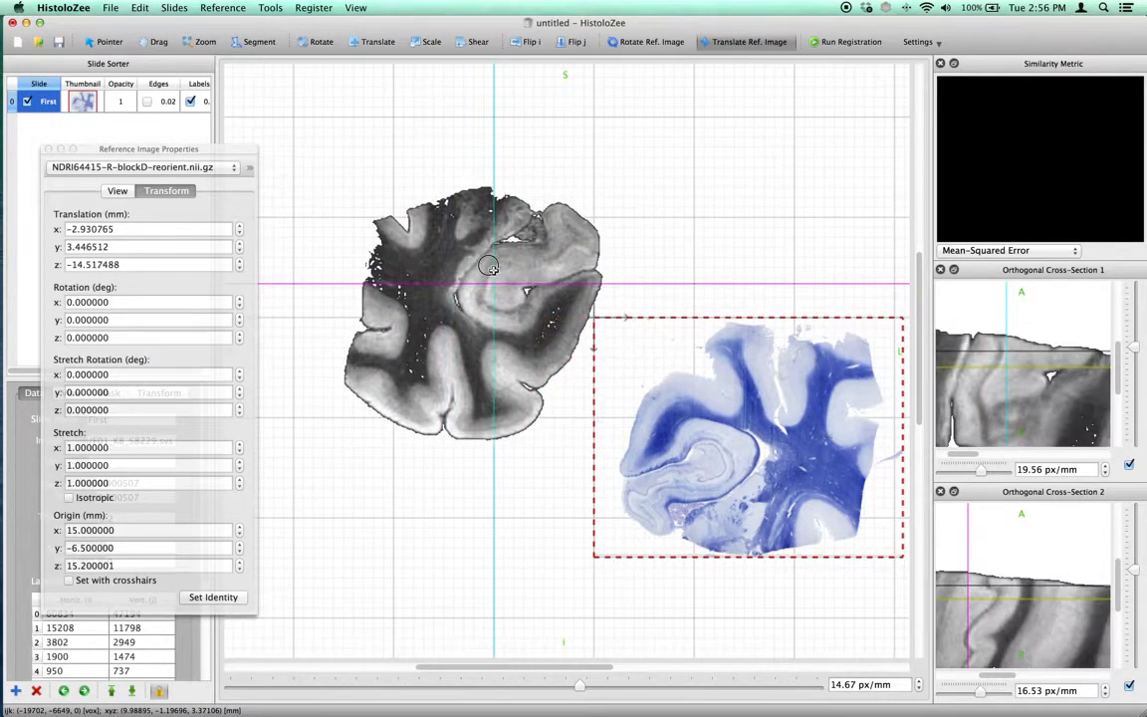
pyautogui.click(671, 42)
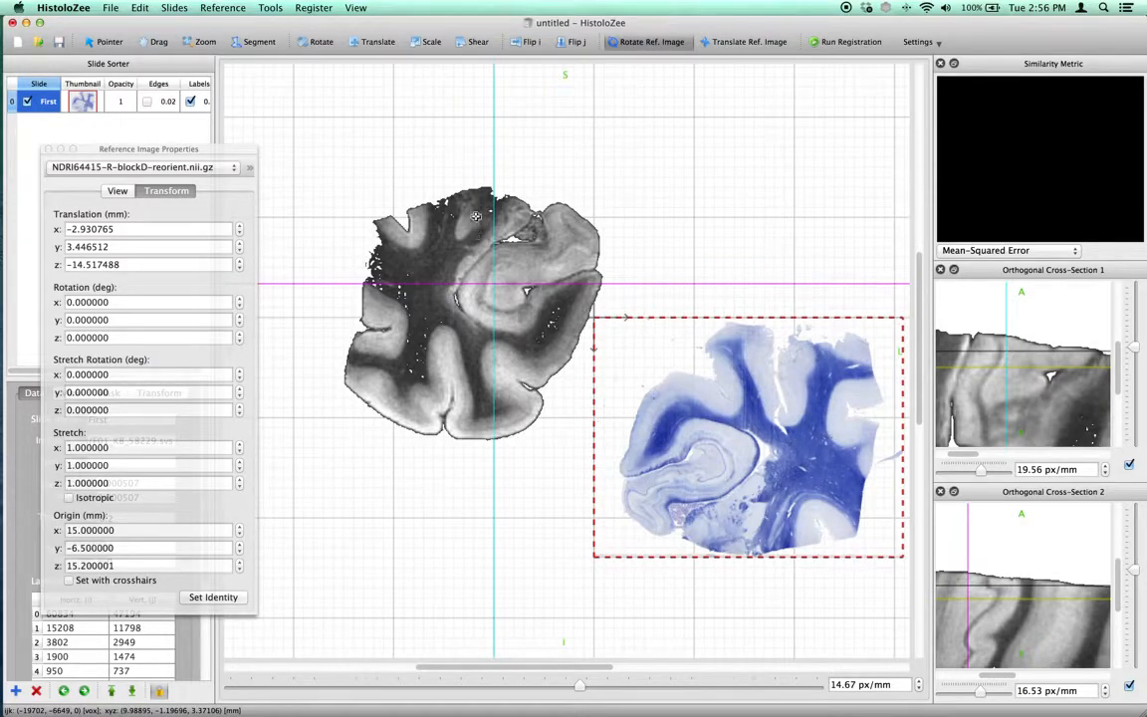
pyautogui.moveTo(500, 151); pyautogui.dragTo(478, 142)
pyautogui.moveTo(327, 156); pyautogui.dragTo(459, 149)
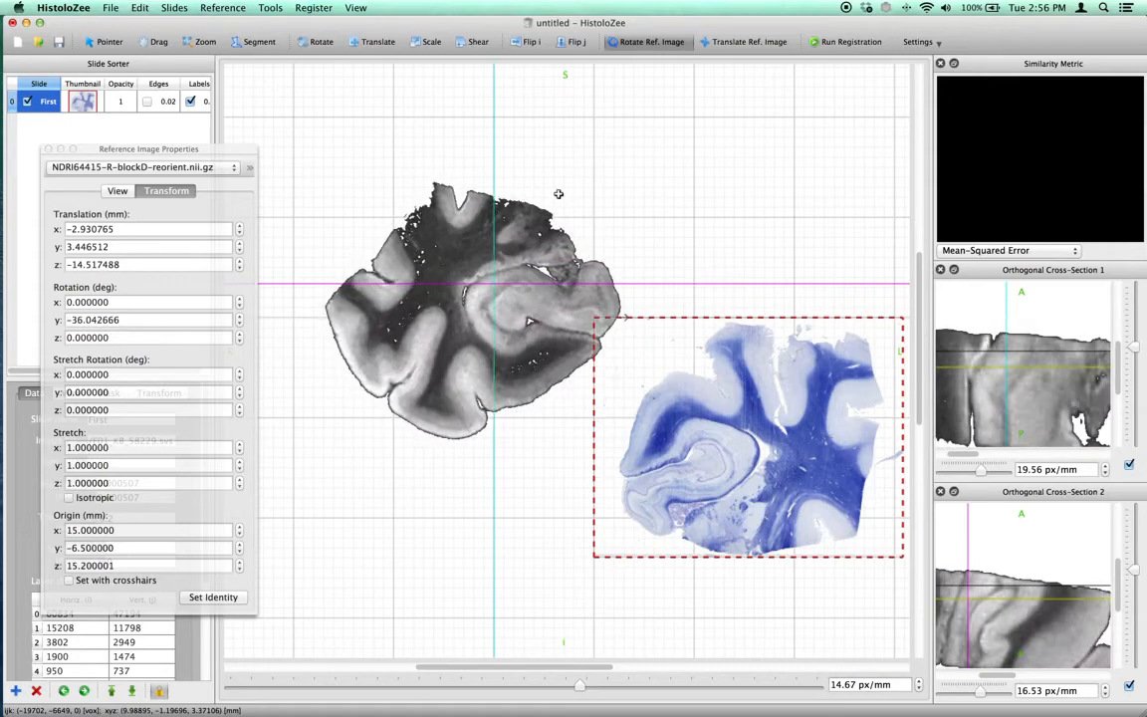
# Set the origin from the crosshairs and tilt the reference image out of plane to about 2.2° in x and 0.3° in z
pyautogui.click(69, 580)
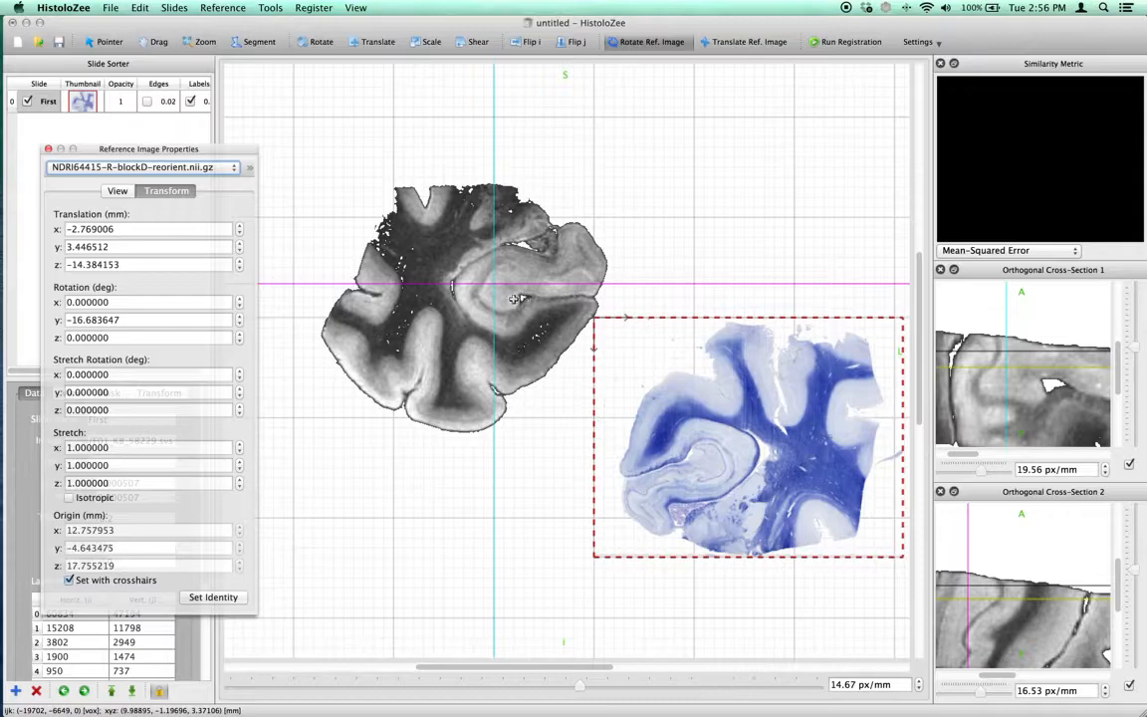
pyautogui.moveTo(530, 291); pyautogui.dragTo(454, 287)
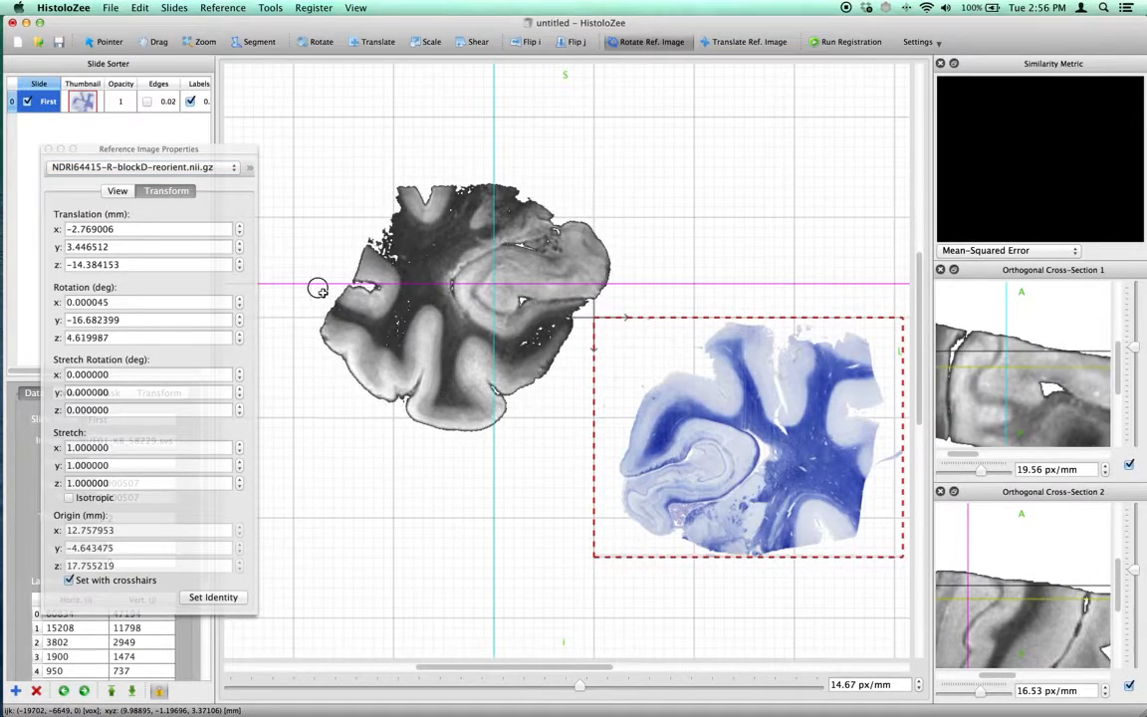
pyautogui.moveTo(358, 288); pyautogui.dragTo(629, 377)
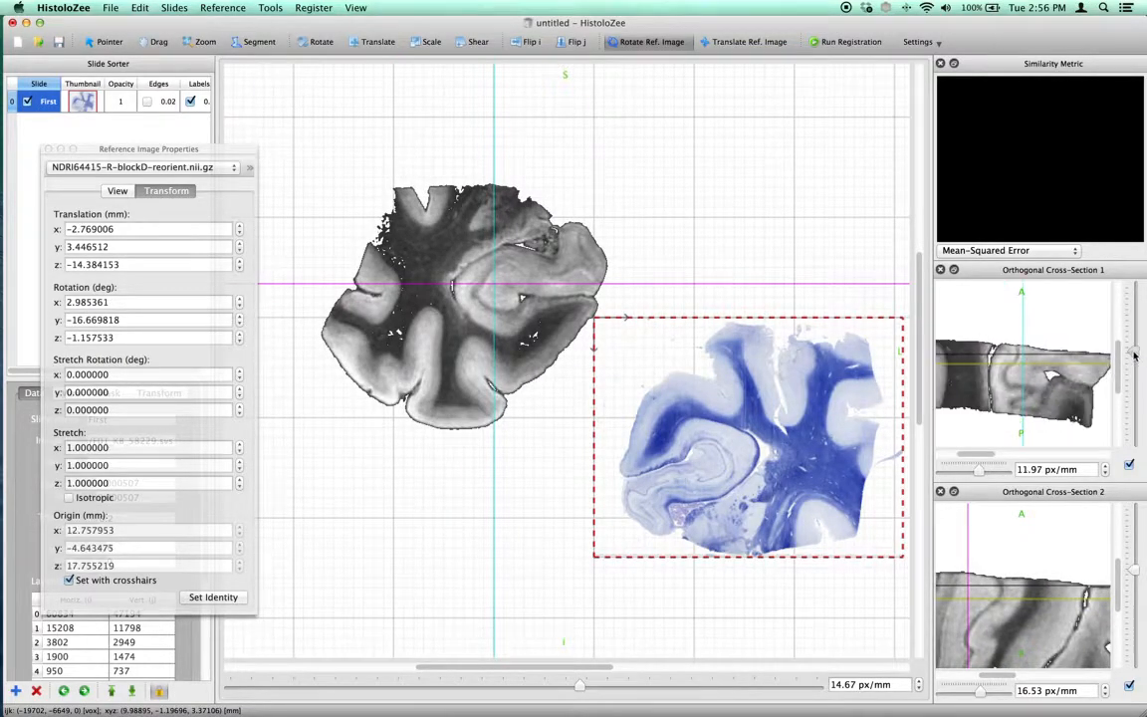
pyautogui.moveTo(1133, 571); pyautogui.dragTo(1133, 575)
pyautogui.moveTo(495, 295); pyautogui.dragTo(657, 230)
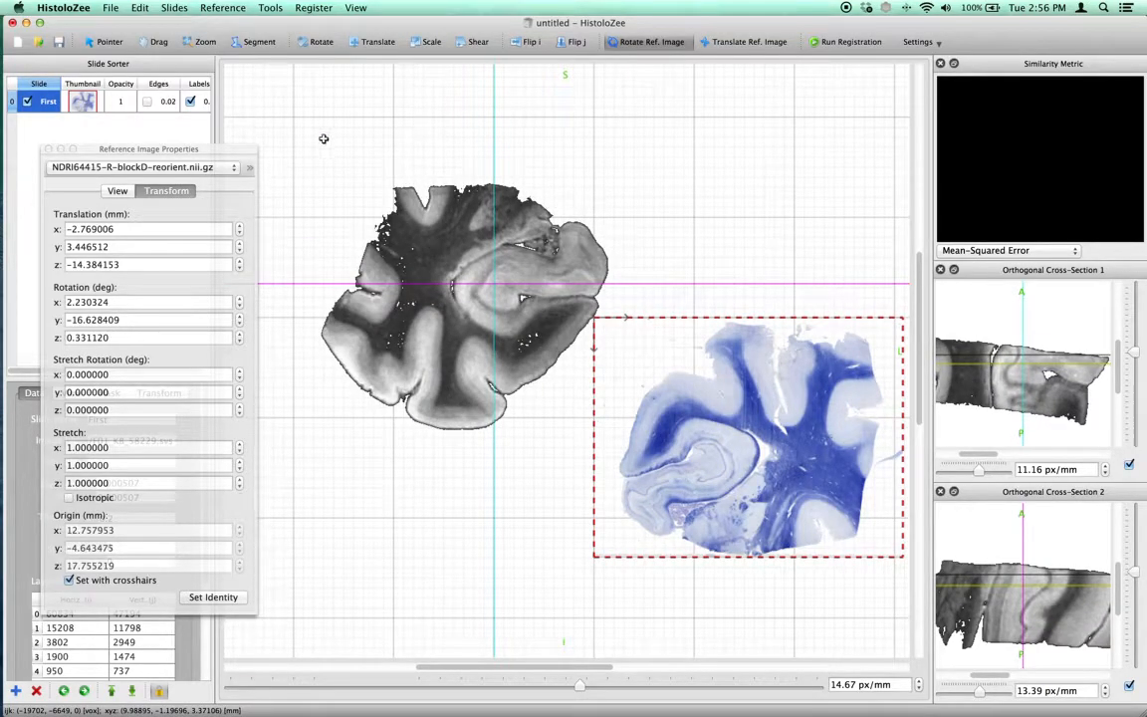
# Examine the hippocampus voxels of the rotated reference image at 47.48 px/mm with linear interpolation off
pyautogui.click(202, 43)
pyautogui.moveTo(441, 285); pyautogui.dragTo(449, 255)
pyautogui.click(105, 189)
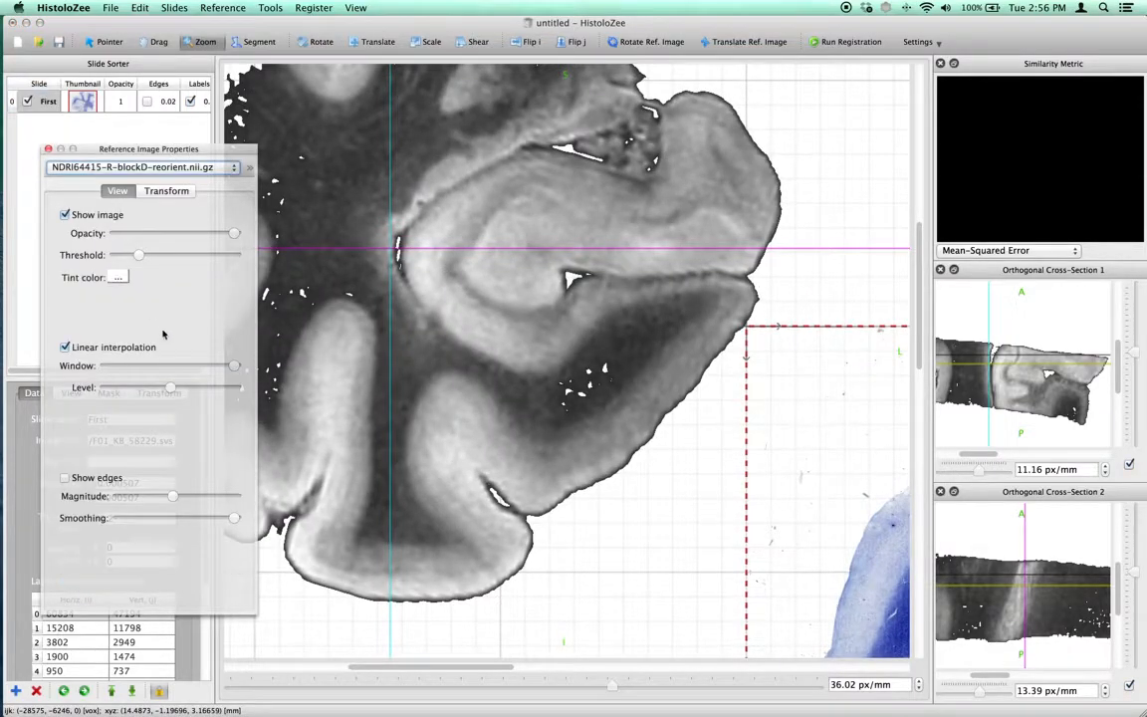
pyautogui.click(110, 347)
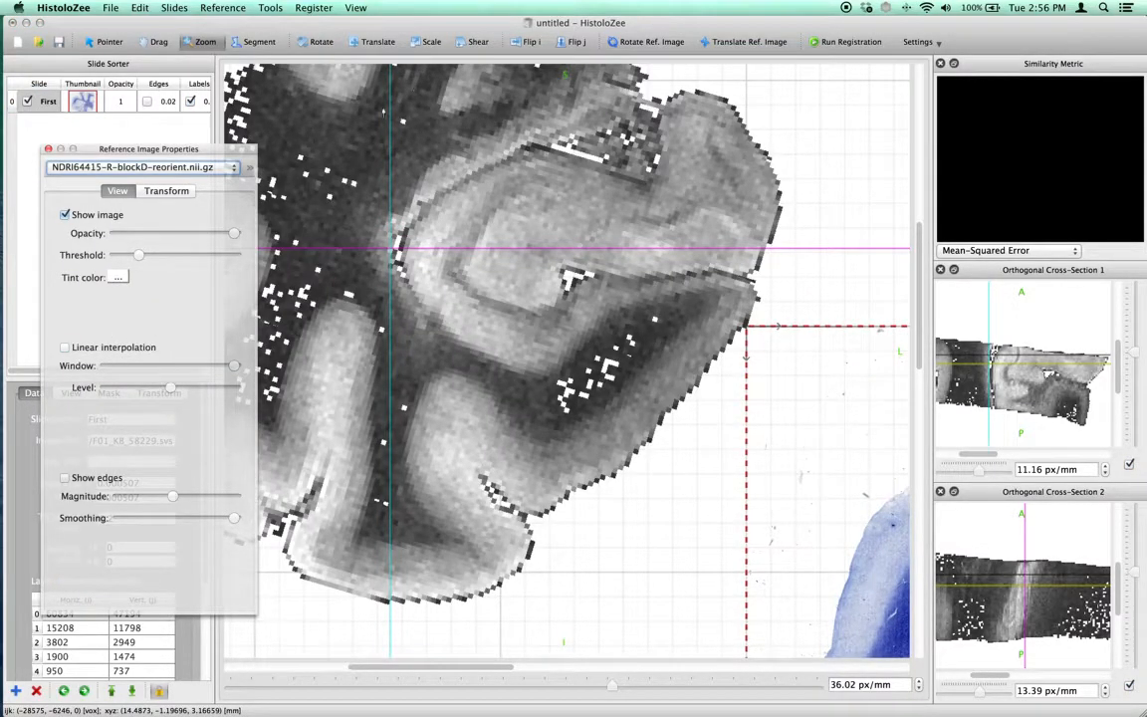
pyautogui.moveTo(449, 269); pyautogui.dragTo(440, 269)
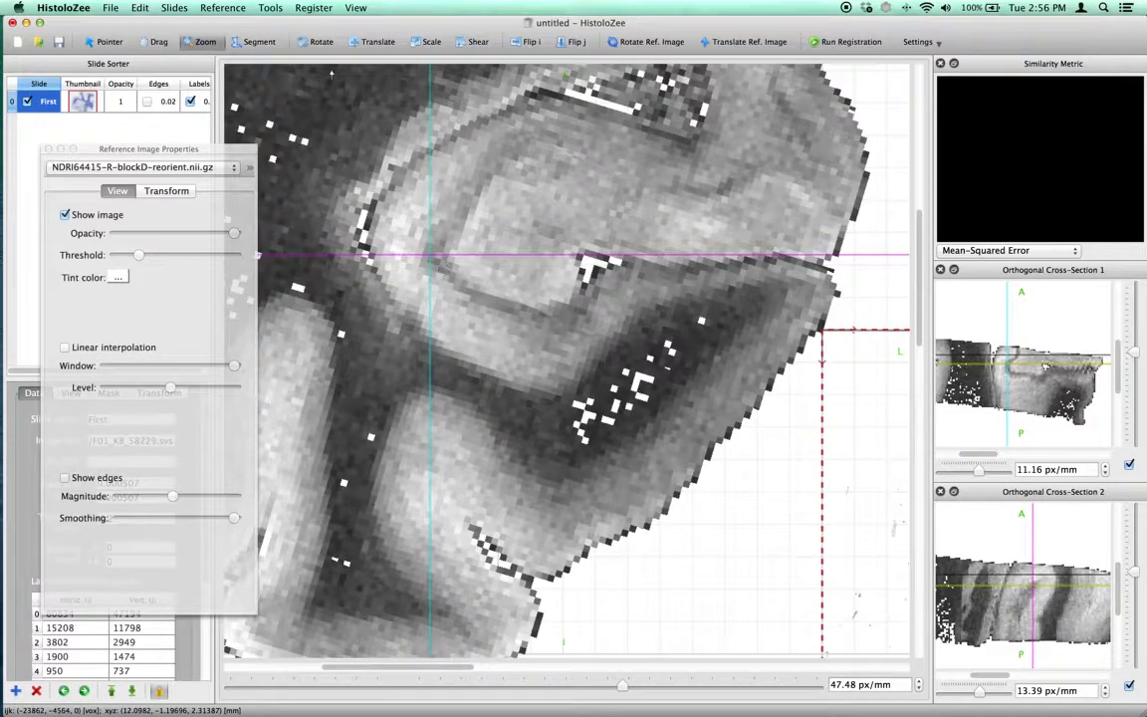
# Tilt the reference image out of plane against cross-sections enlarged to 85.20 and 103.07 px/mm, with linear interpolation turned back on
pyautogui.click(647, 41)
pyautogui.moveTo(637, 149); pyautogui.dragTo(797, 379)
pyautogui.scroll(10, 1026, 318)
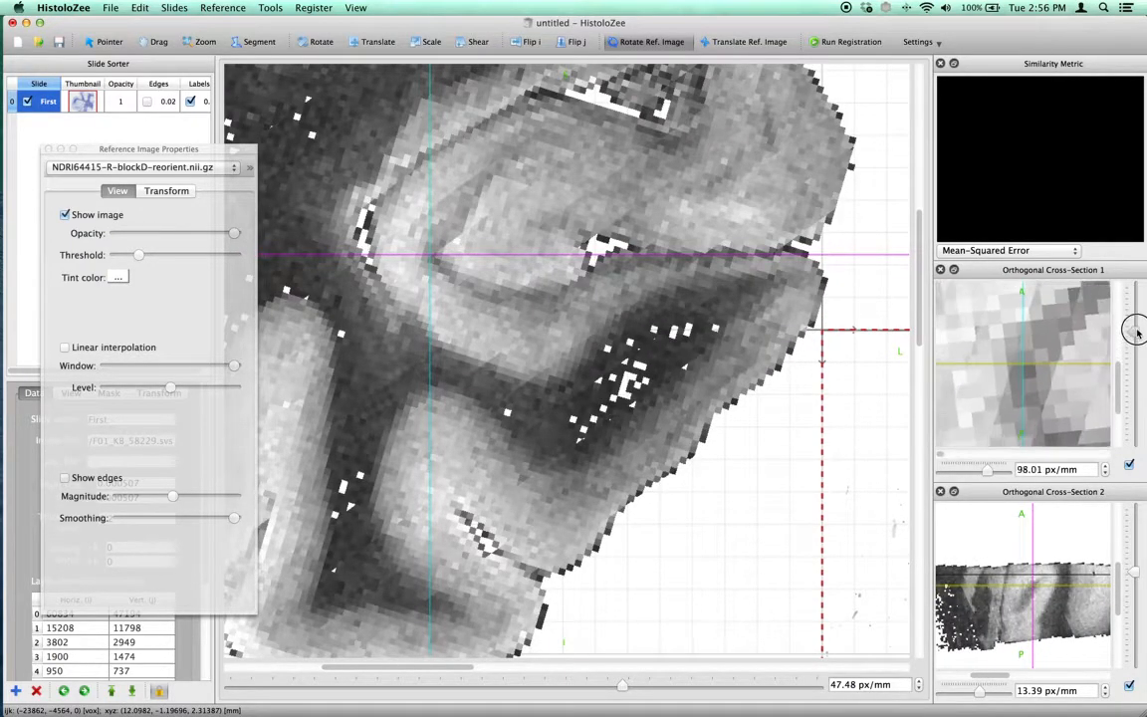
pyautogui.scroll(10, 1125, 572)
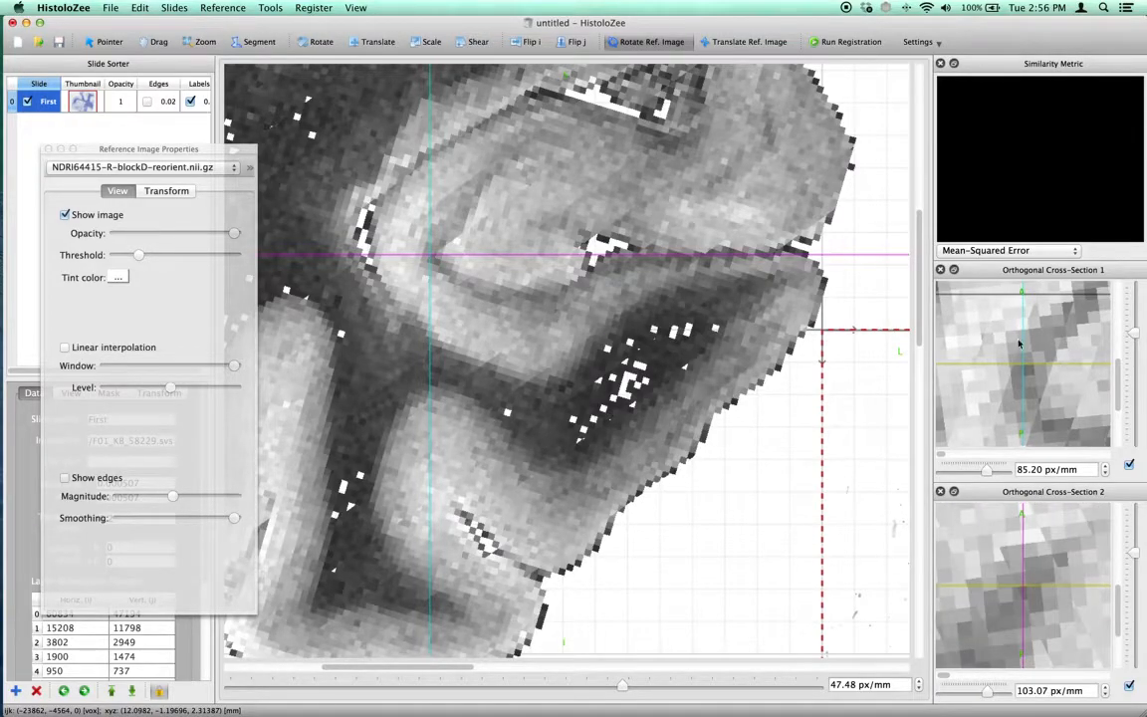
pyautogui.click(112, 349)
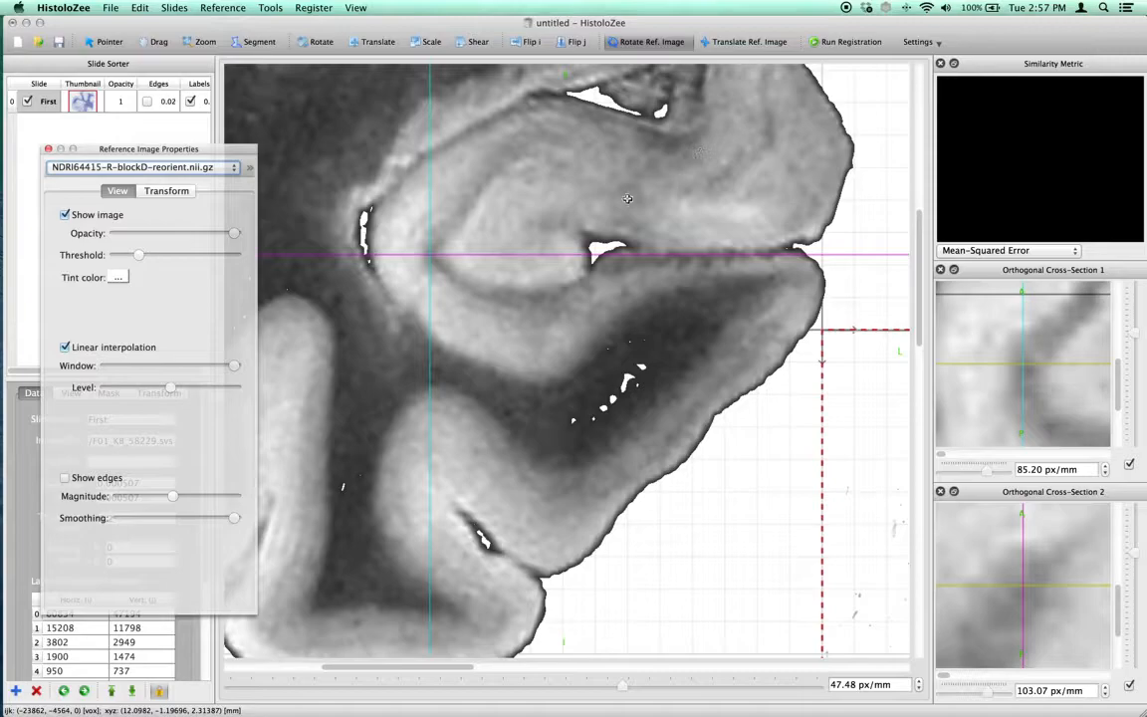
pyautogui.moveTo(651, 137); pyautogui.dragTo(573, 258)
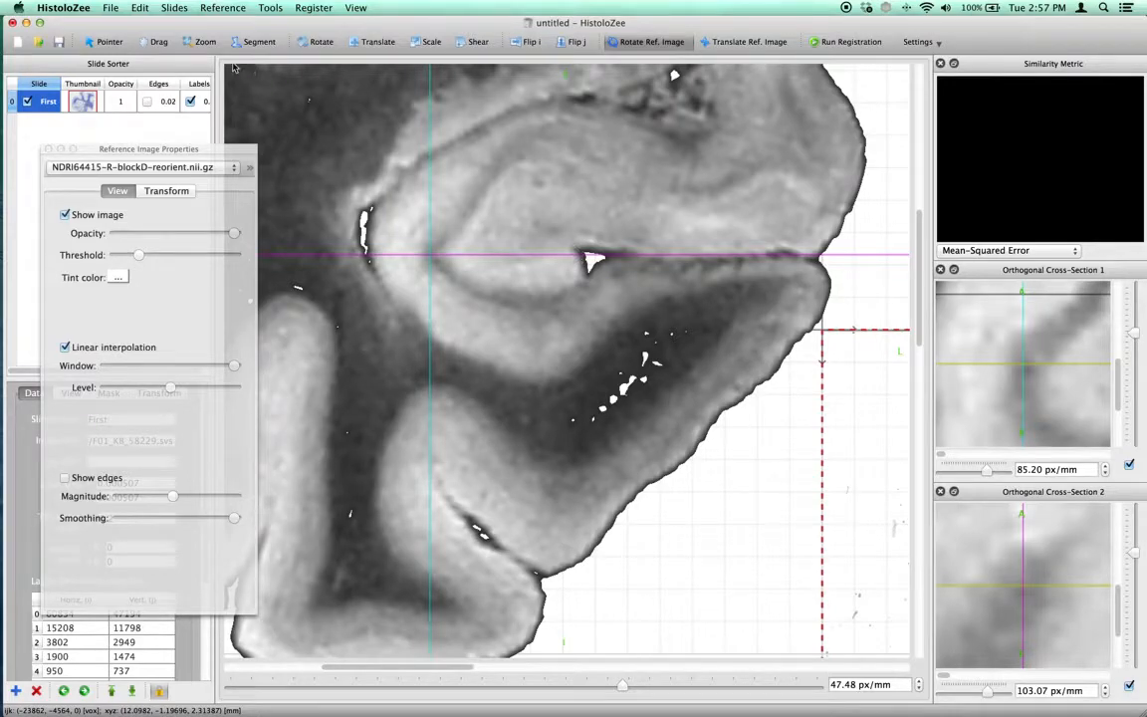
# Translate the reference image toward the histology slide until the two partly overlap
pyautogui.click(205, 43)
pyautogui.moveTo(509, 175); pyautogui.dragTo(513, 208)
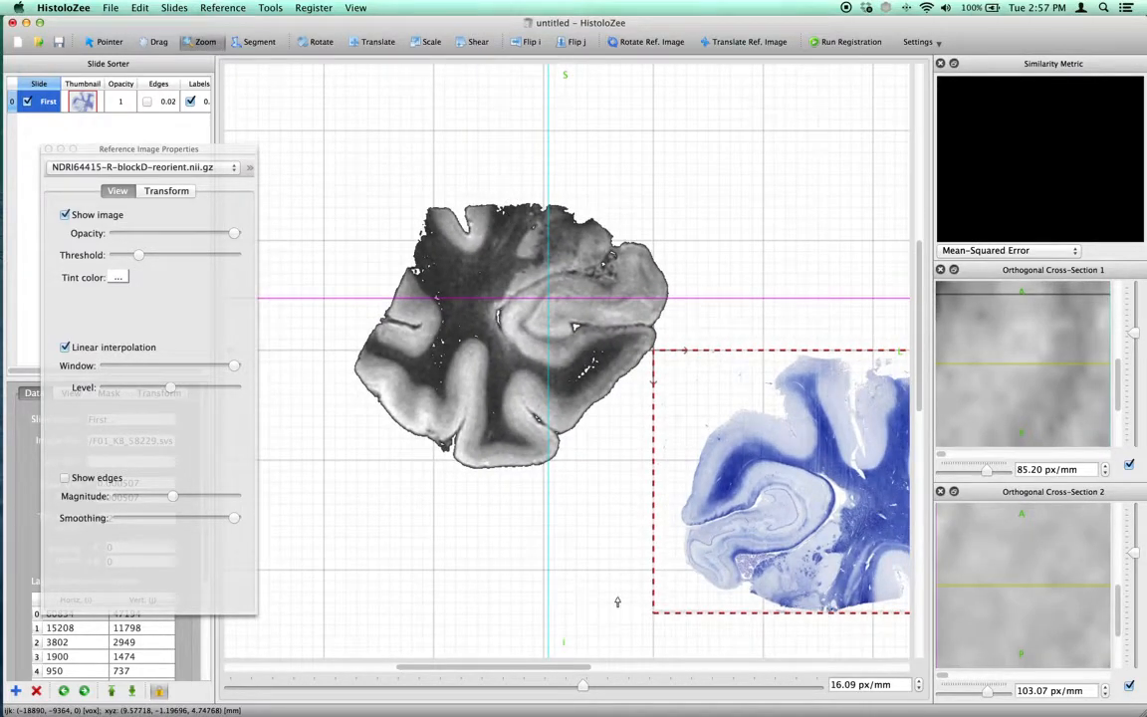
pyautogui.moveTo(570, 669); pyautogui.dragTo(598, 668)
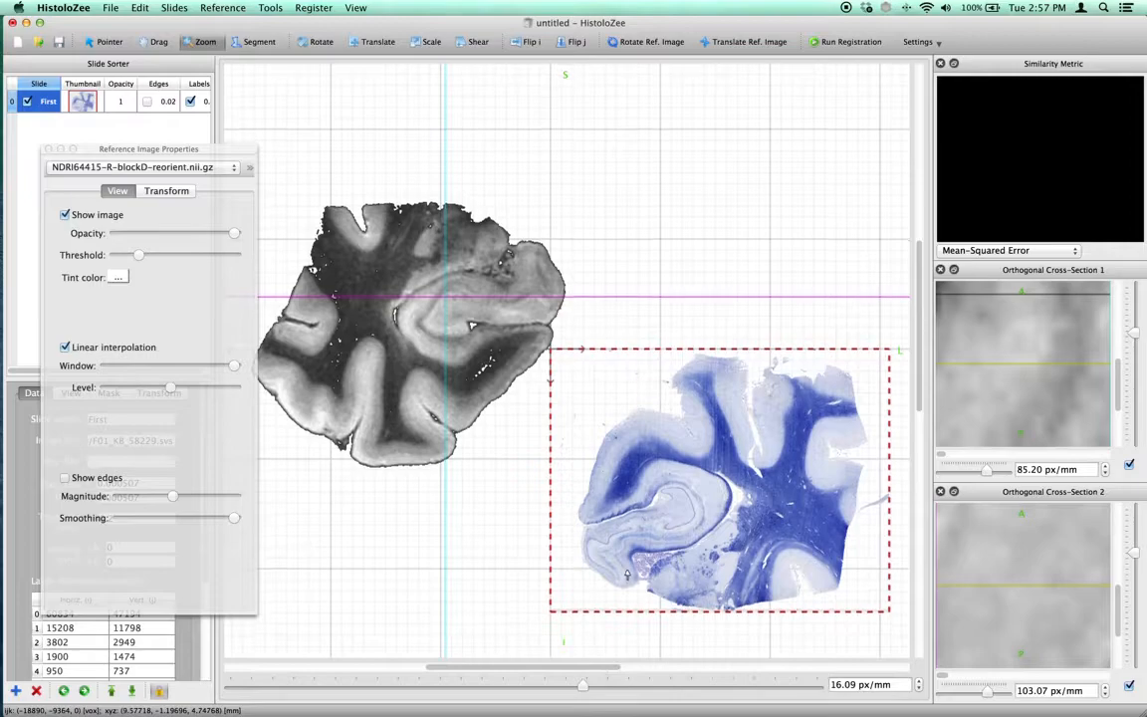
pyautogui.scroll(-1, 629, 567)
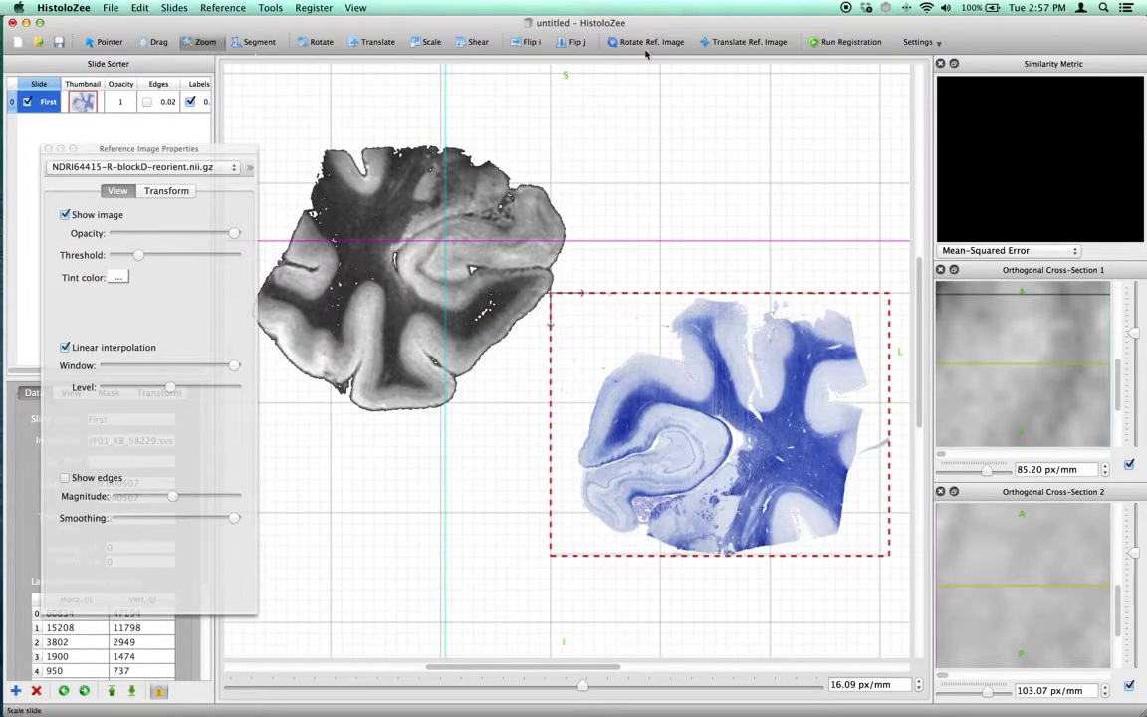
pyautogui.click(718, 44)
pyautogui.moveTo(427, 233); pyautogui.dragTo(547, 279)
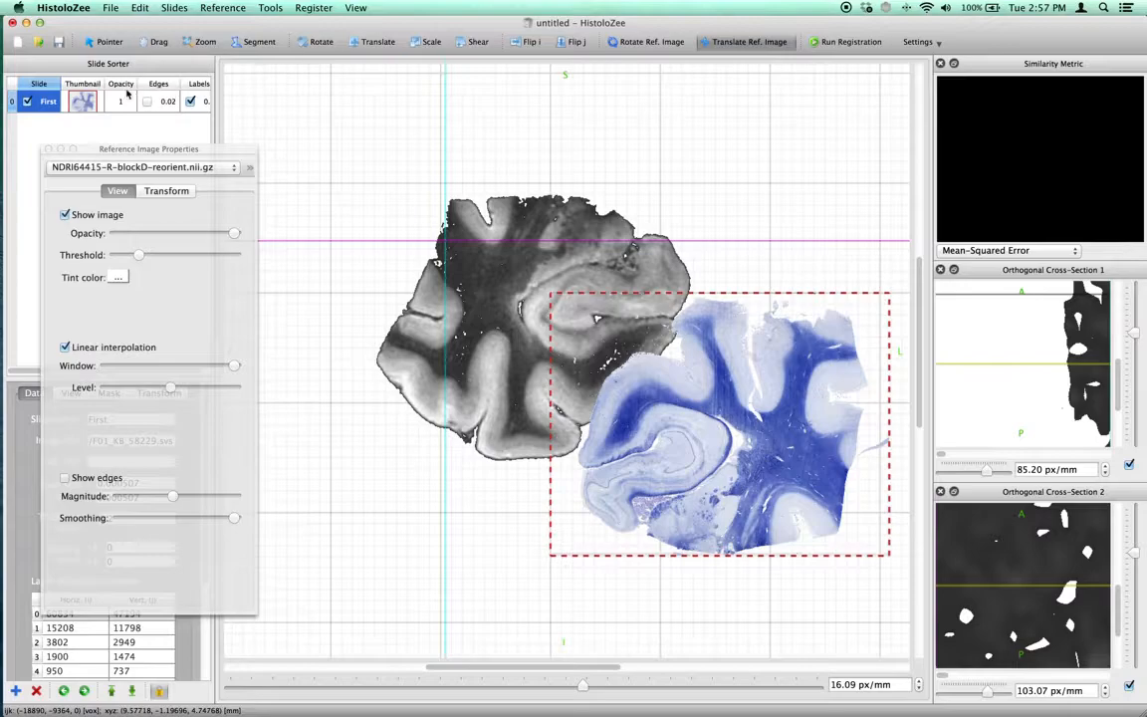
# Move the reference image properties window off the slide settings and scale the cross-sections to 85.20 and 8.77 px/mm
pyautogui.moveTo(145, 159); pyautogui.dragTo(196, 514)
pyautogui.click(48, 107)
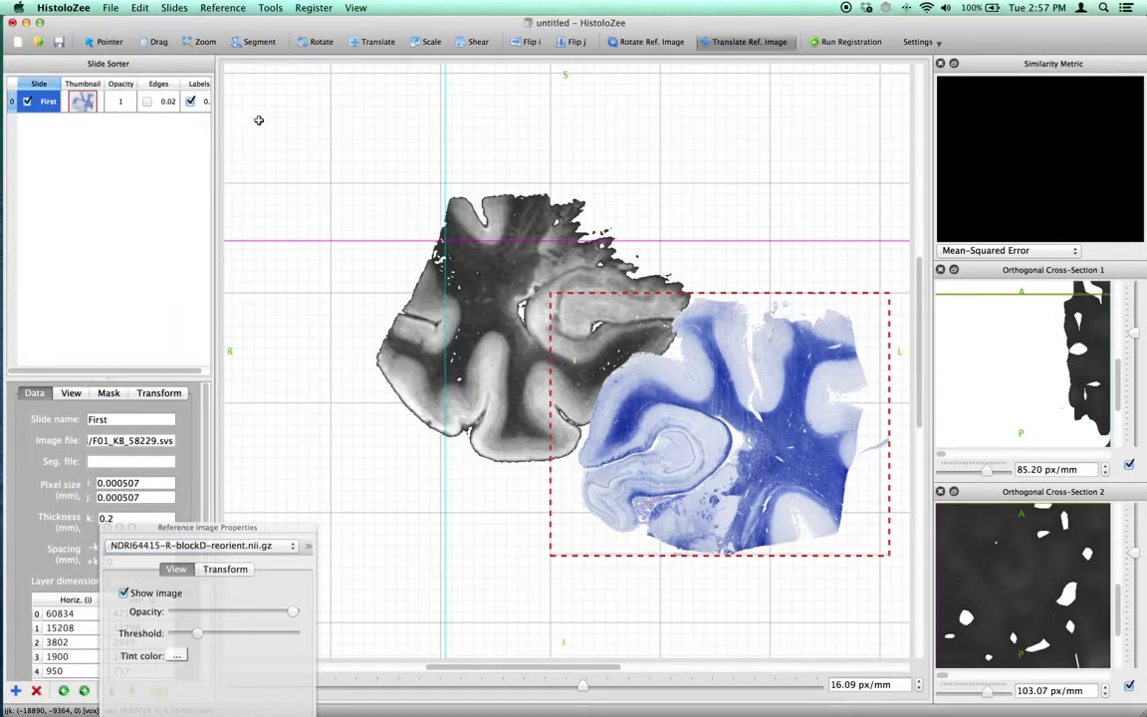
pyautogui.moveTo(1135, 334); pyautogui.dragTo(1141, 372)
pyautogui.moveTo(1135, 546); pyautogui.dragTo(1130, 569)
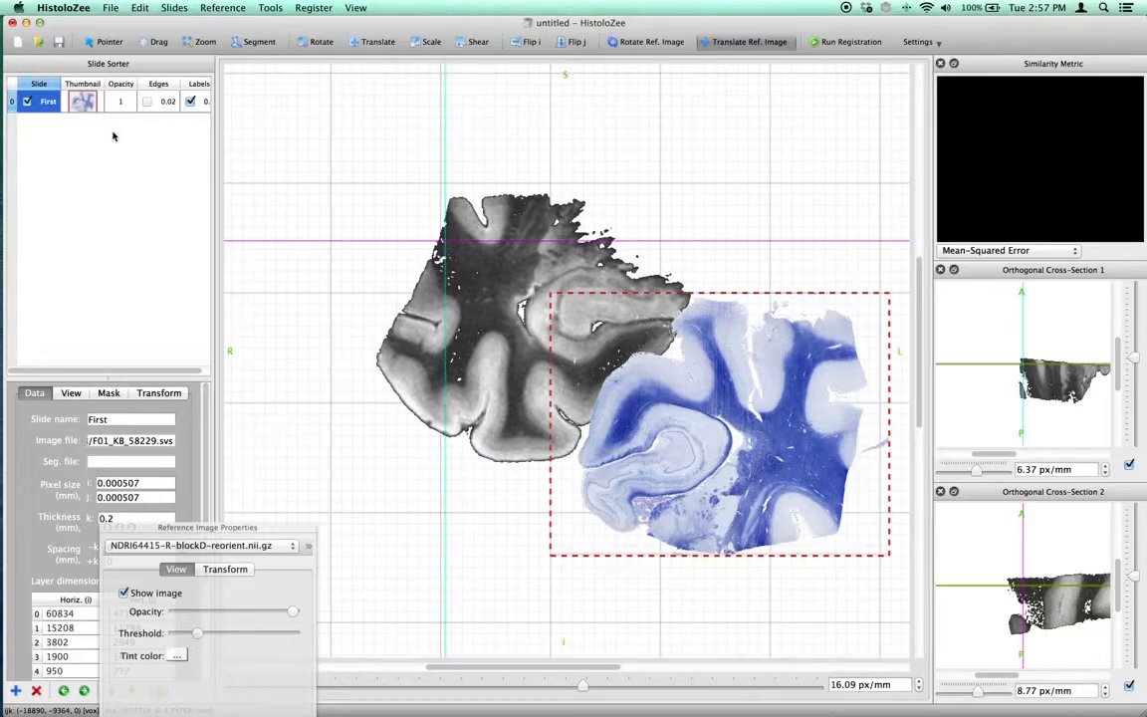
pyautogui.scroll(10, 1103, 367)
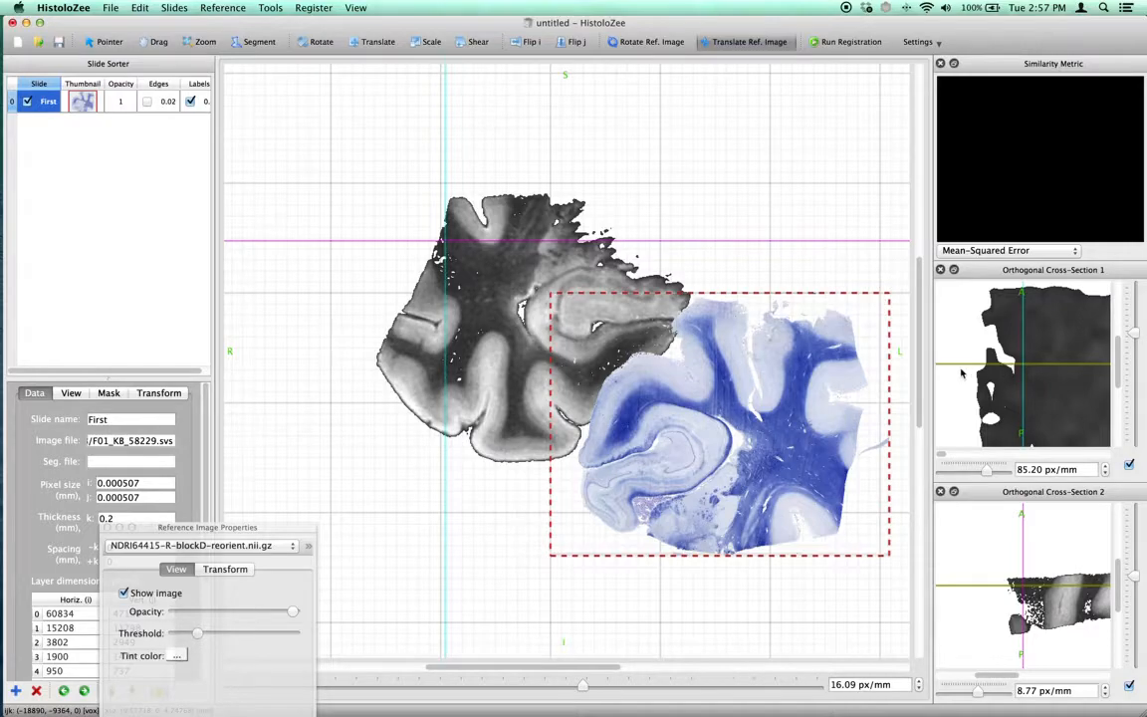
# Shift the crosshair slightly within the first orthogonal cross-section and translate the reference image through the slide plane
pyautogui.click(1051, 370)
pyautogui.moveTo(1051, 371); pyautogui.dragTo(1069, 371)
pyautogui.moveTo(1047, 371); pyautogui.dragTo(1033, 372)
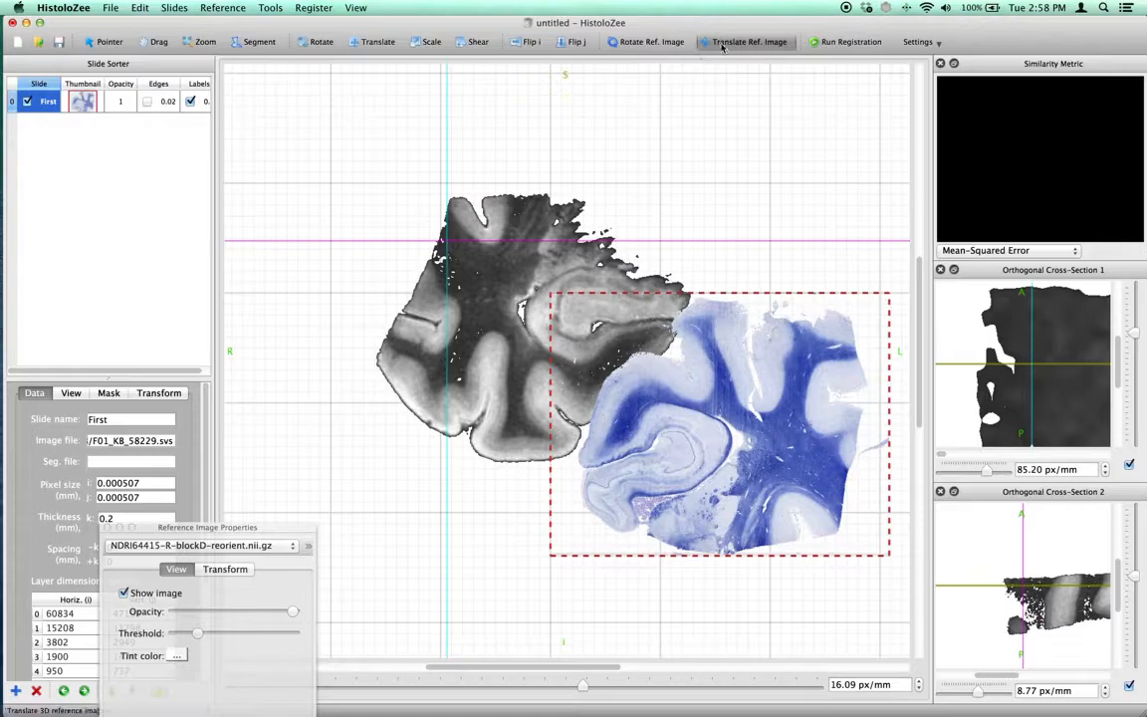
pyautogui.moveTo(563, 257); pyautogui.dragTo(514, 245, button='right')
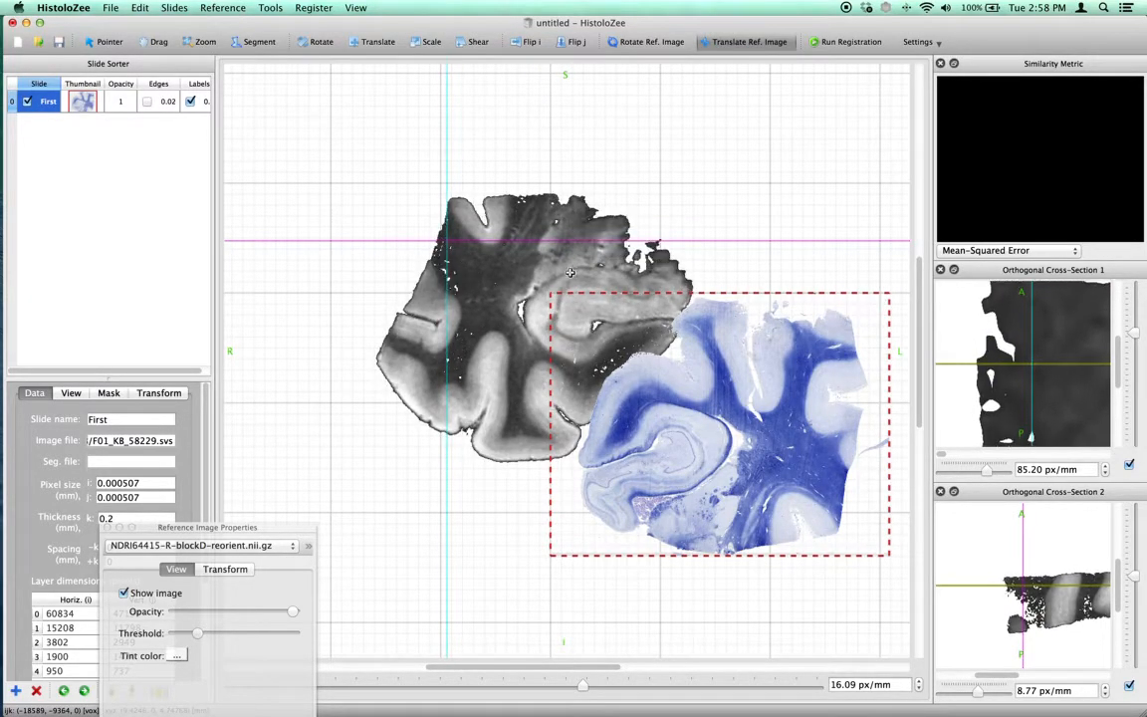
# Center the crosshair on the hippocampal region of the MRI and rotate the reference image out of plane about it
pyautogui.click(644, 44)
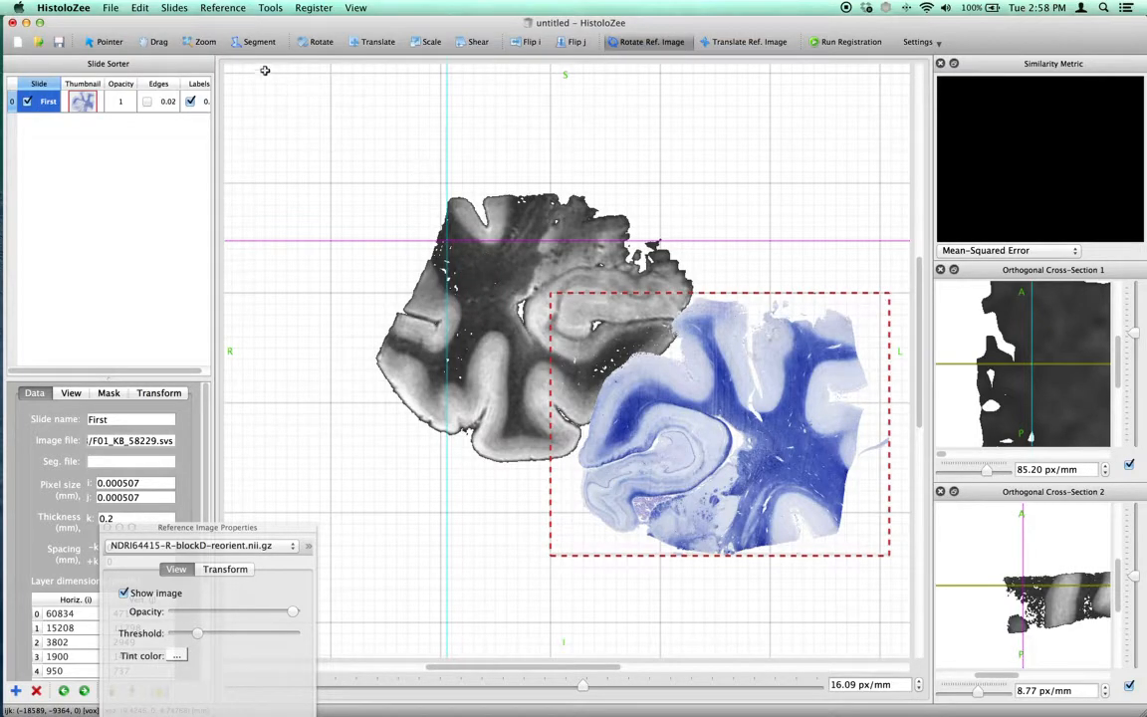
pyautogui.click(120, 42)
pyautogui.click(566, 300)
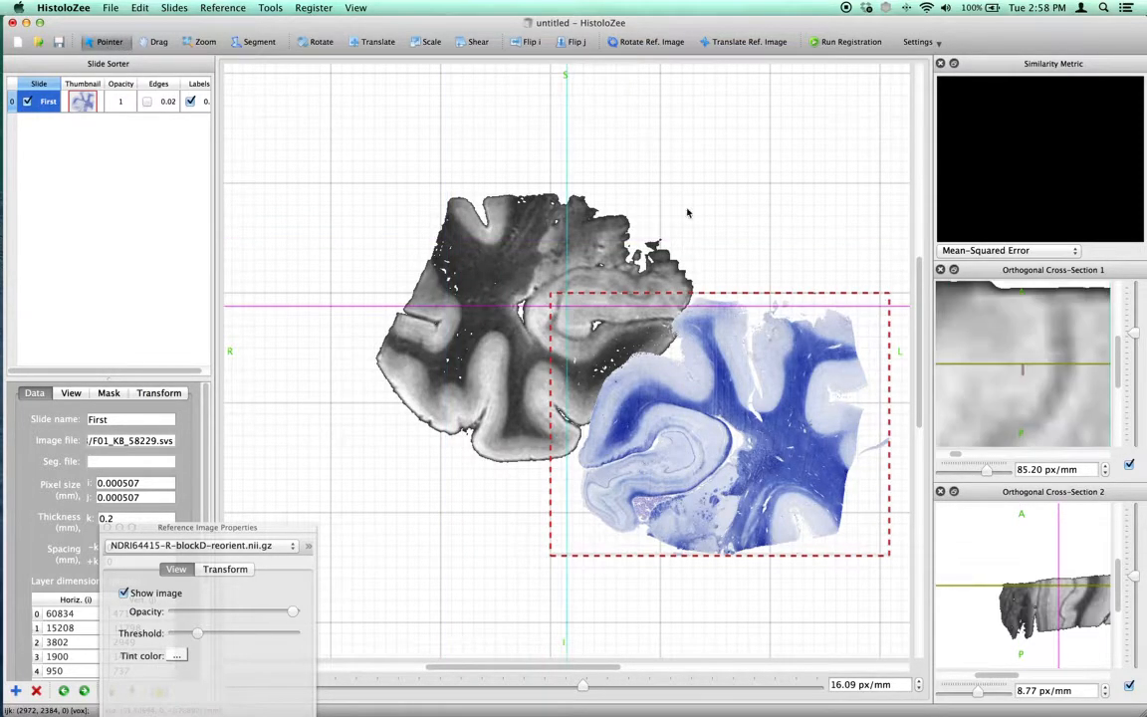
pyautogui.click(650, 42)
pyautogui.moveTo(638, 219); pyautogui.dragTo(735, 203)
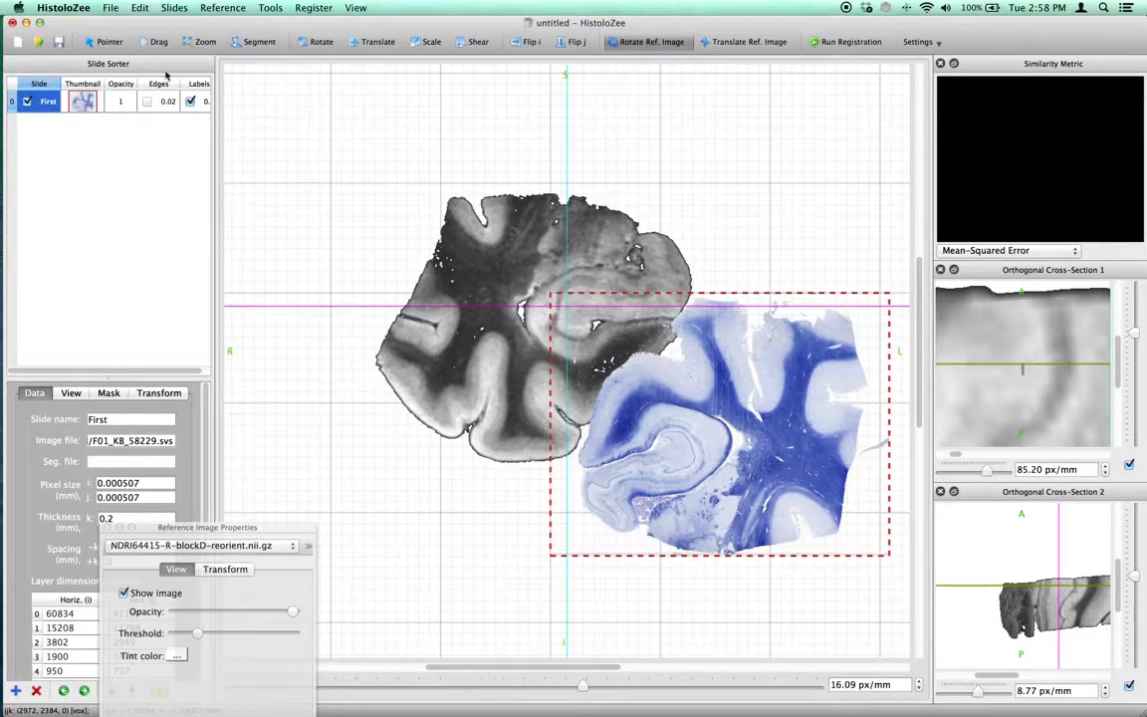
# Flip the slide along both i and j and translate it onto the MRI, with its edges shown at 29.96 px/mm
pyautogui.click(573, 42)
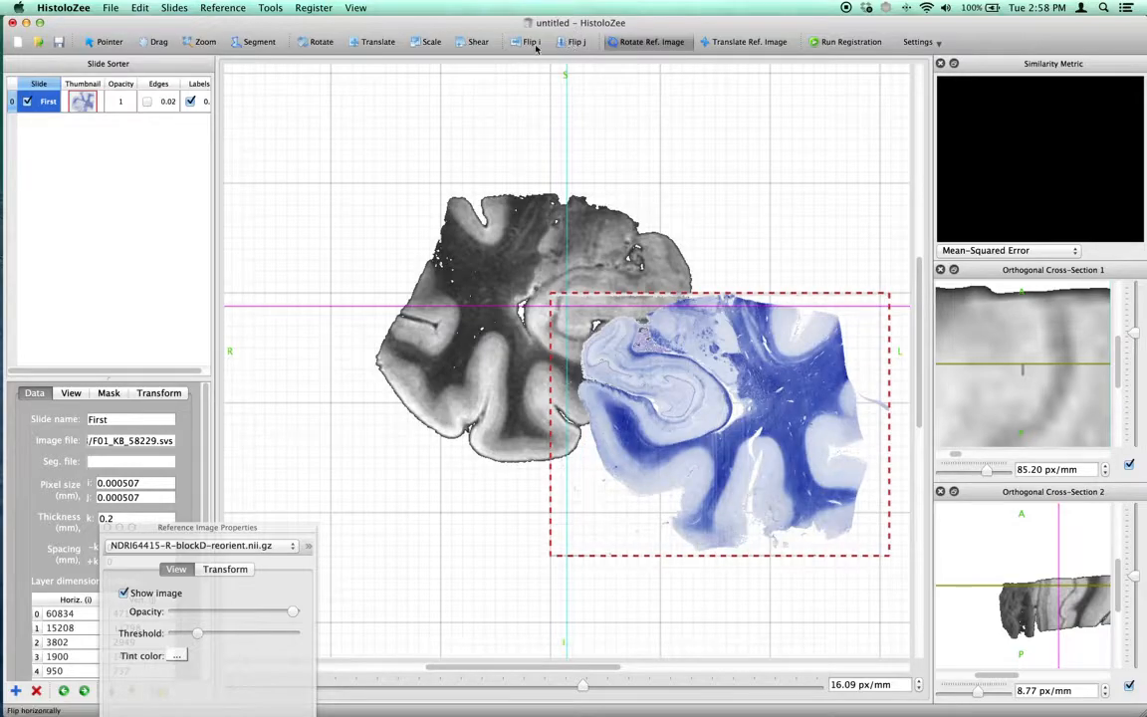
pyautogui.click(530, 41)
pyautogui.click(377, 42)
pyautogui.moveTo(739, 450); pyautogui.dragTo(563, 271)
pyautogui.press('e')
pyautogui.press('z')
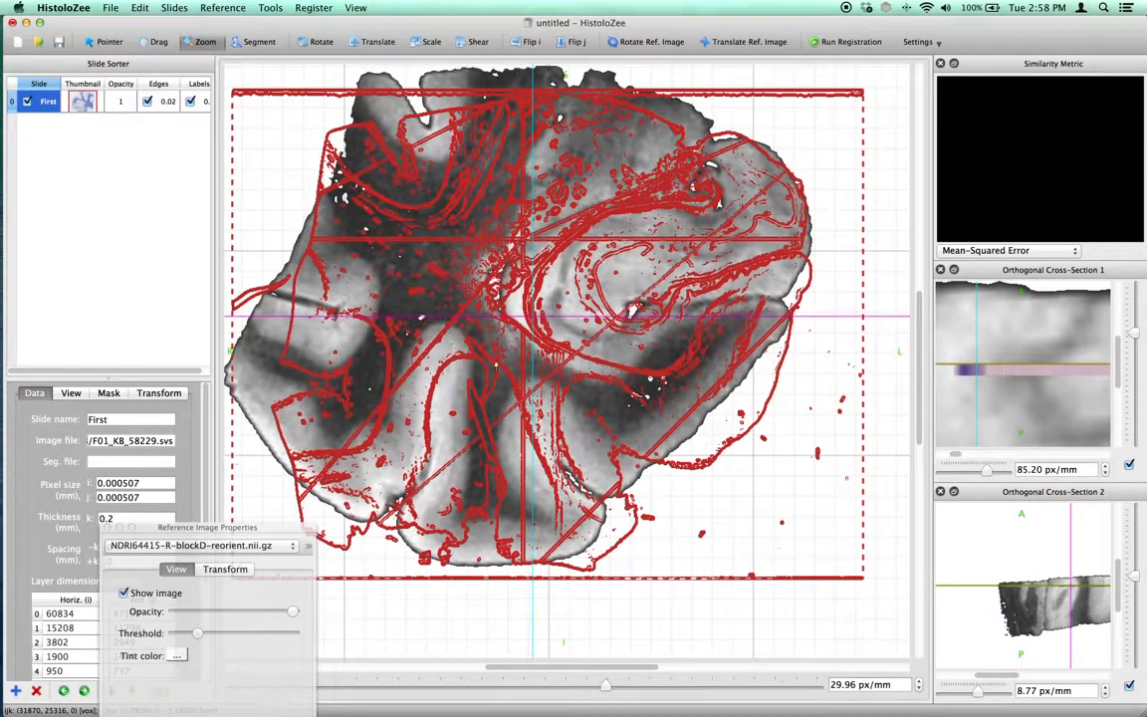
# Raise the slide's edge smoothing to its maximum and fine-tune the edge magnitude, with the reference image properties window moved aside
pyautogui.click(71, 392)
pyautogui.moveTo(209, 527); pyautogui.dragTo(821, 537)
pyautogui.moveTo(151, 591); pyautogui.dragTo(172, 590)
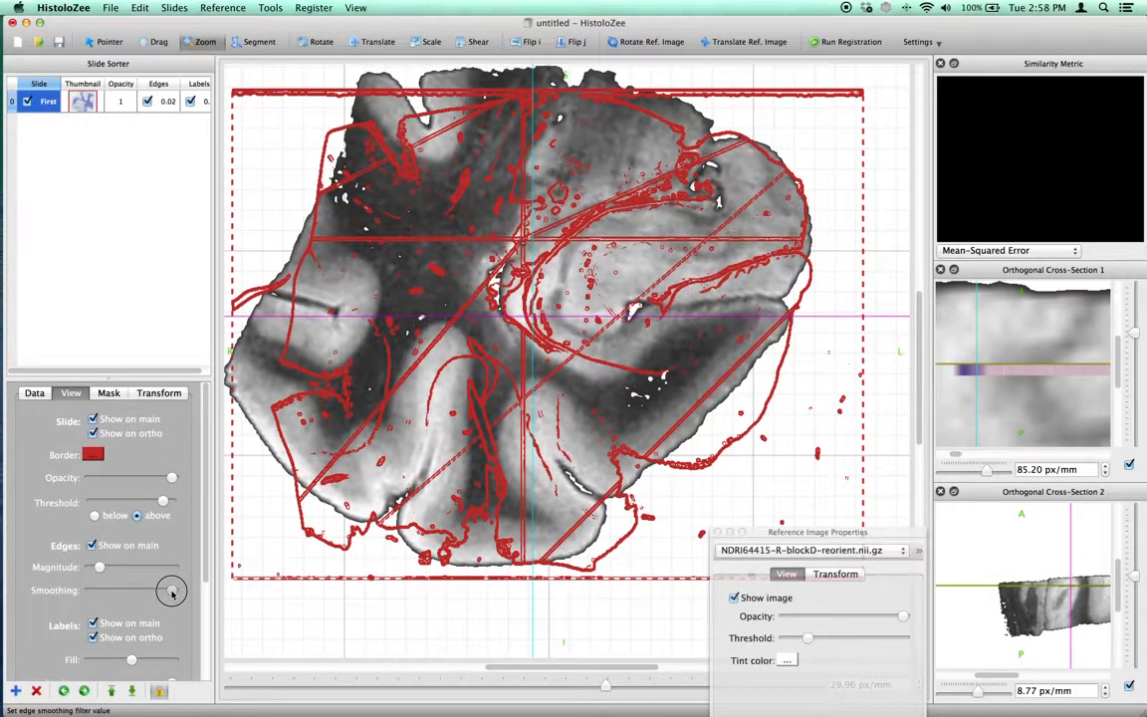
pyautogui.moveTo(99, 569); pyautogui.dragTo(101, 568)
# Translate the slide to fit the MRI while toggling its edge overlay, and rotate it in plane by about 2.63 degrees
pyautogui.click(379, 41)
pyautogui.moveTo(503, 167); pyautogui.dragTo(540, 264)
pyautogui.press('e')
pyautogui.press('e')
pyautogui.press('e')
pyautogui.press('e')
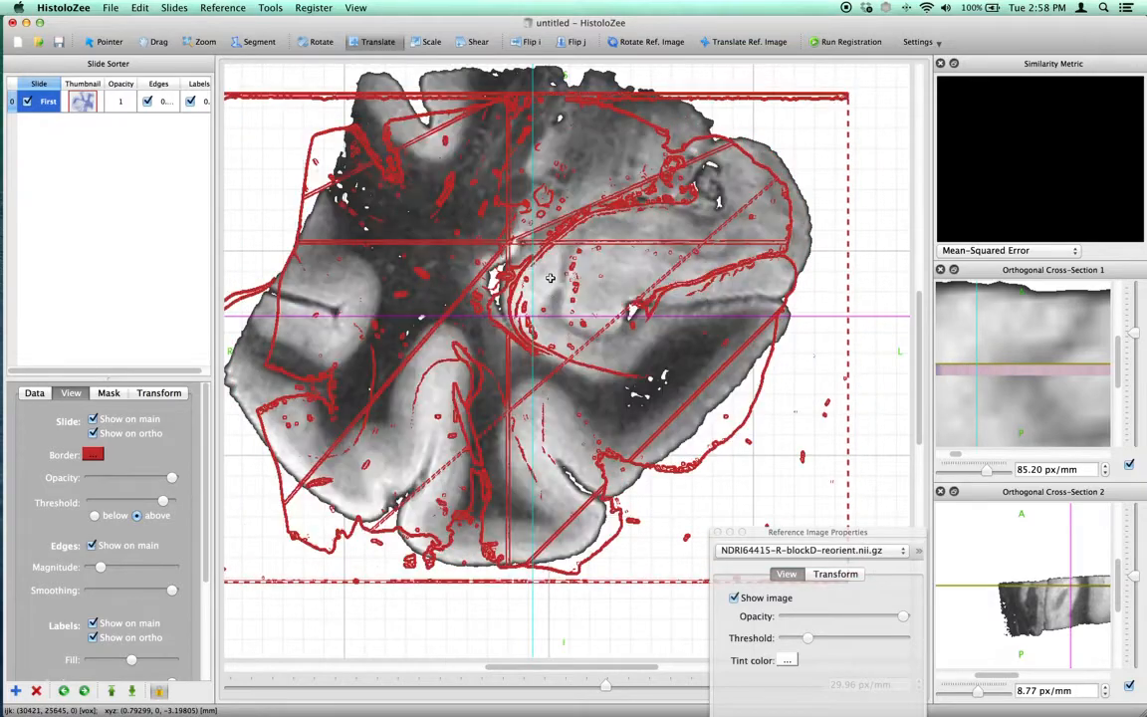
pyautogui.press('e')
pyautogui.press('r')
pyautogui.moveTo(691, 236); pyautogui.dragTo(775, 264)
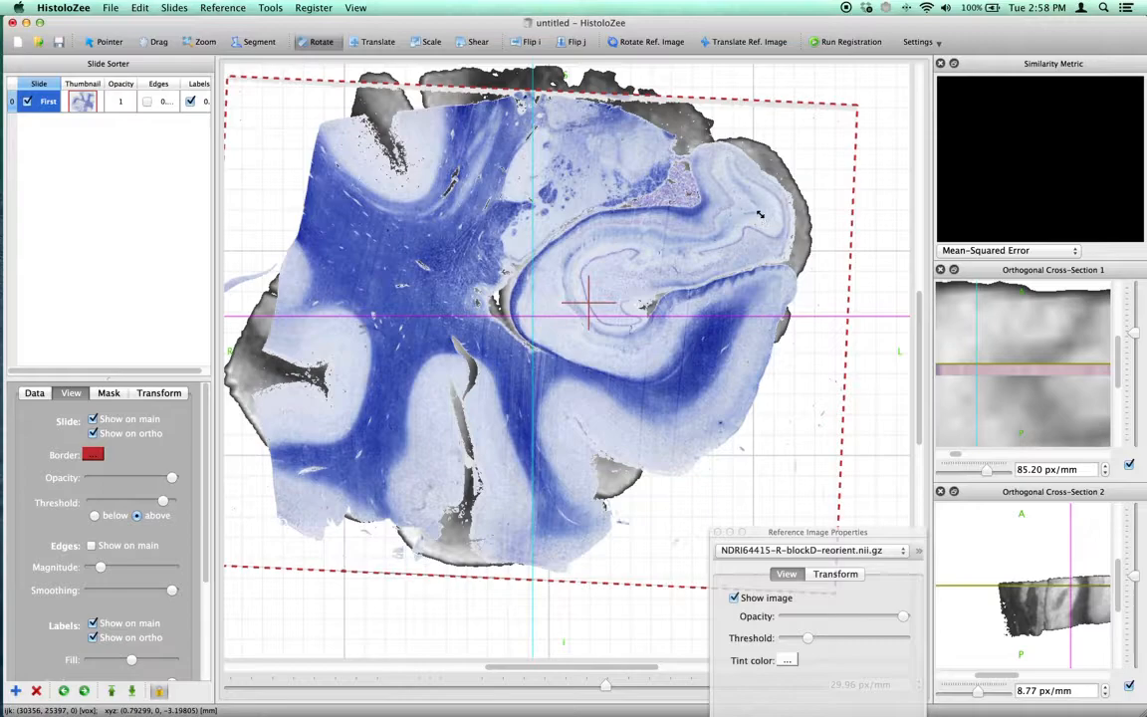
# Enlarge the first orthogonal cross-section to 300.79 px/mm and move the slice position through and beyond the slide's thickness
pyautogui.moveTo(1127, 333); pyautogui.dragTo(1129, 333)
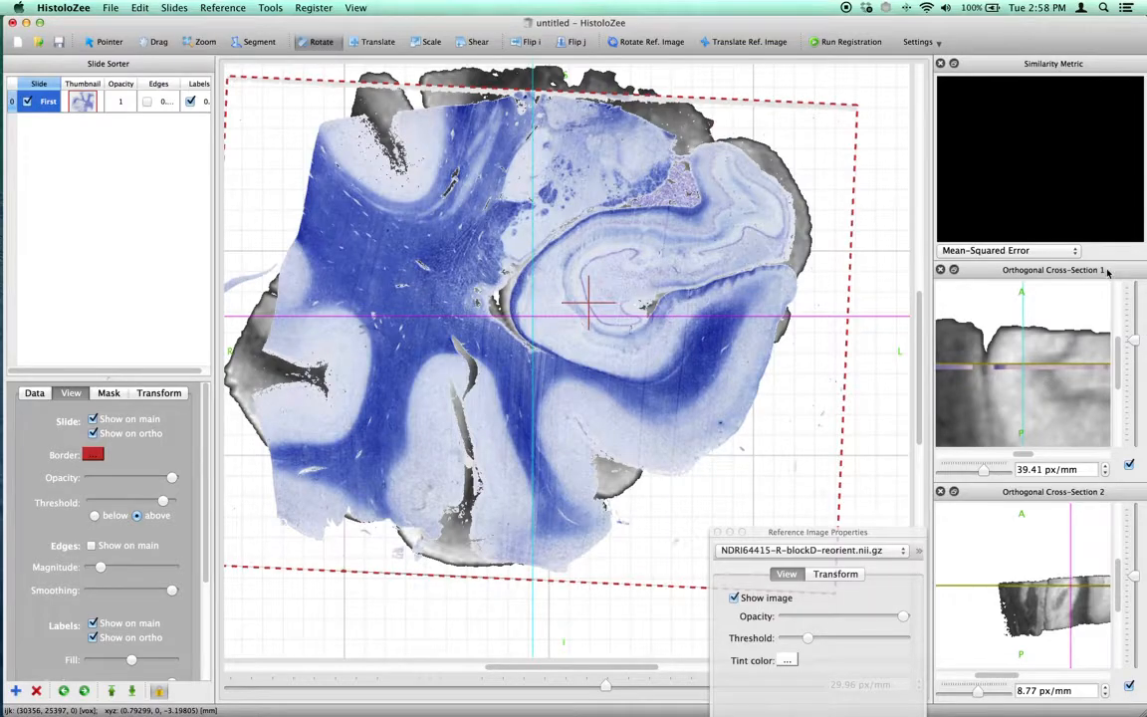
pyautogui.moveTo(1137, 345)
pyautogui.mouseDown()
pyautogui.moveTo(1131, 357)
pyautogui.moveTo(1133, 332)
pyautogui.mouseUp()
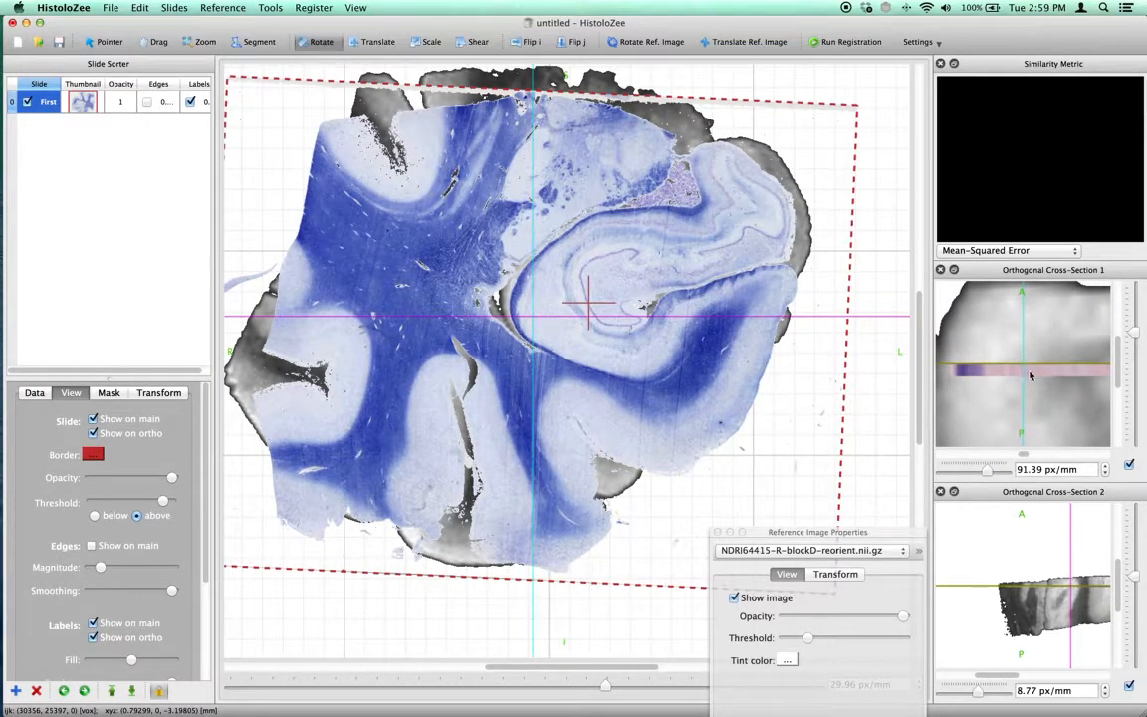
pyautogui.moveTo(1134, 337)
pyautogui.mouseDown()
pyautogui.moveTo(1131, 317)
pyautogui.moveTo(1120, 355)
pyautogui.mouseUp()
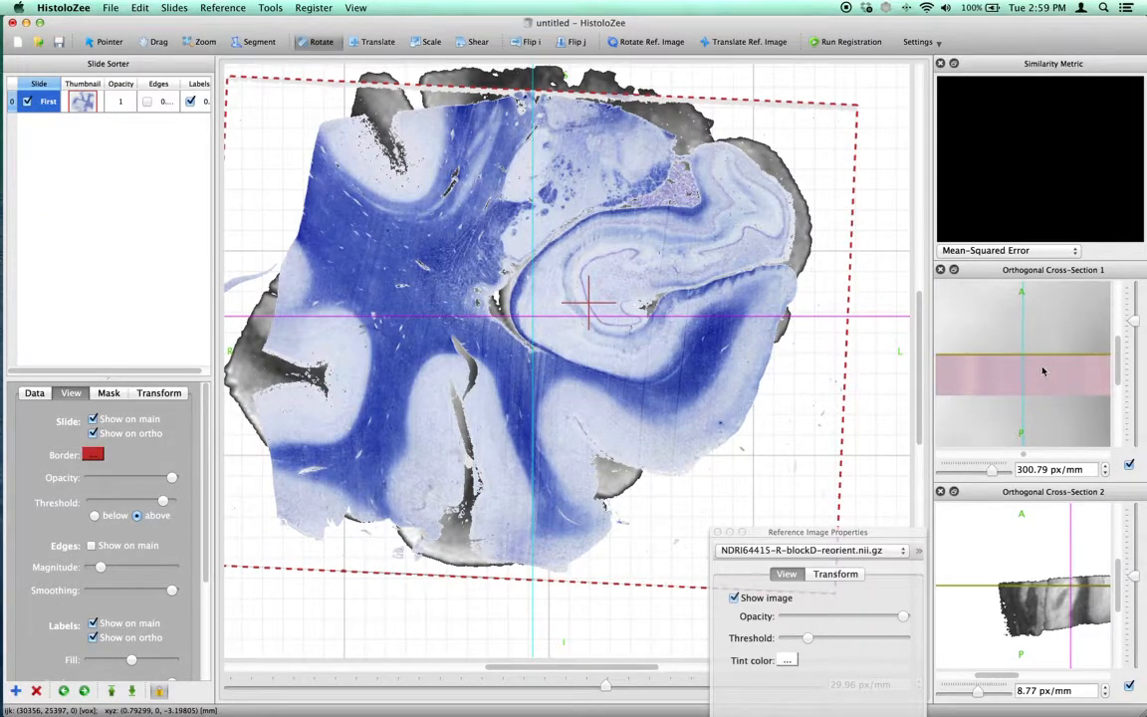
pyautogui.click(1044, 372)
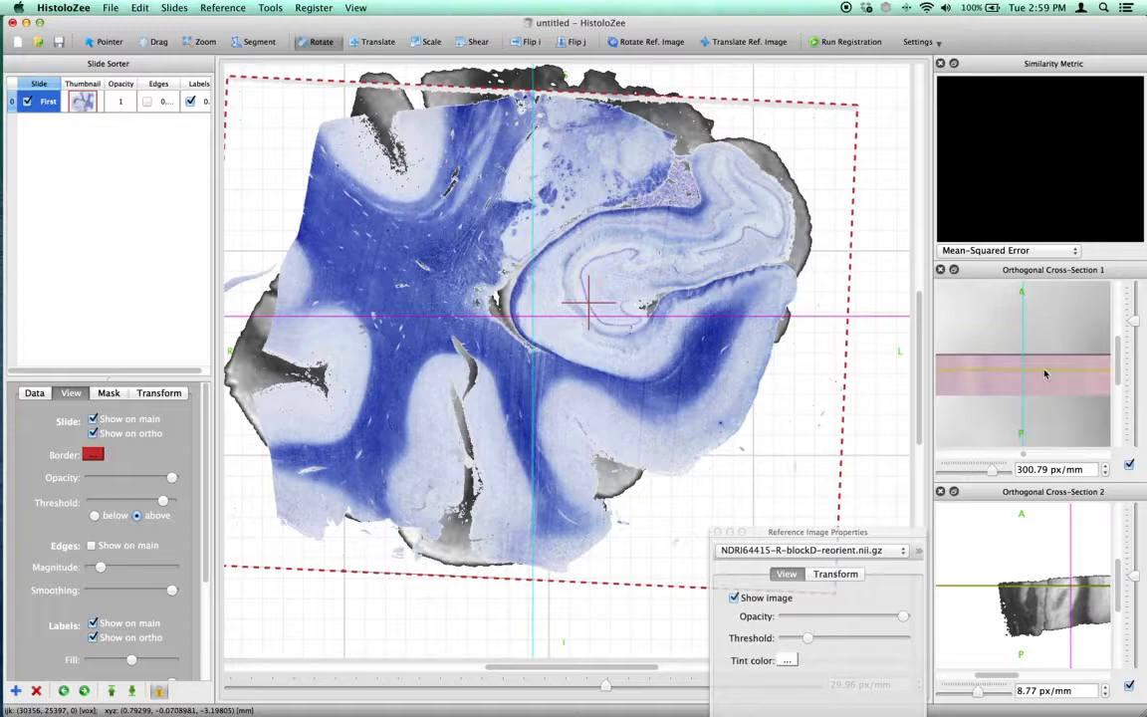
pyautogui.click(1049, 383)
pyautogui.moveTo(1047, 381); pyautogui.dragTo(1052, 436)
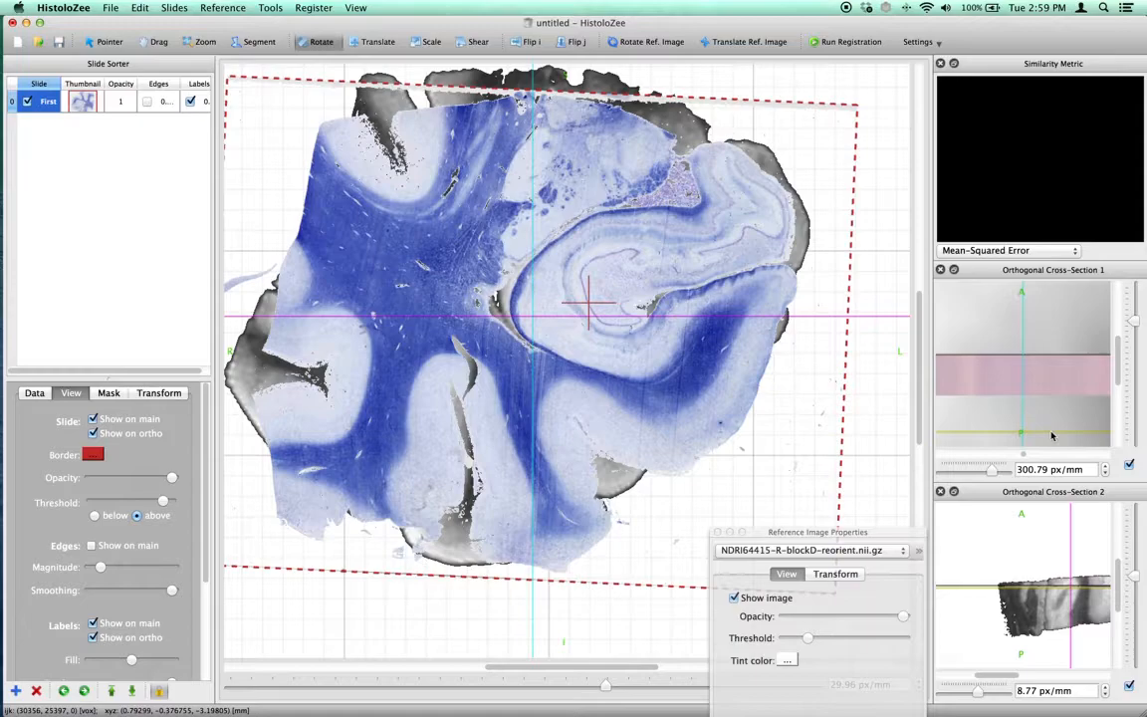
# Examine the MRI at different depths within the slide's thickness with the slide temporarily hidden in the main view
pyautogui.click(30, 102)
pyautogui.moveTo(1061, 359); pyautogui.dragTo(1076, 381)
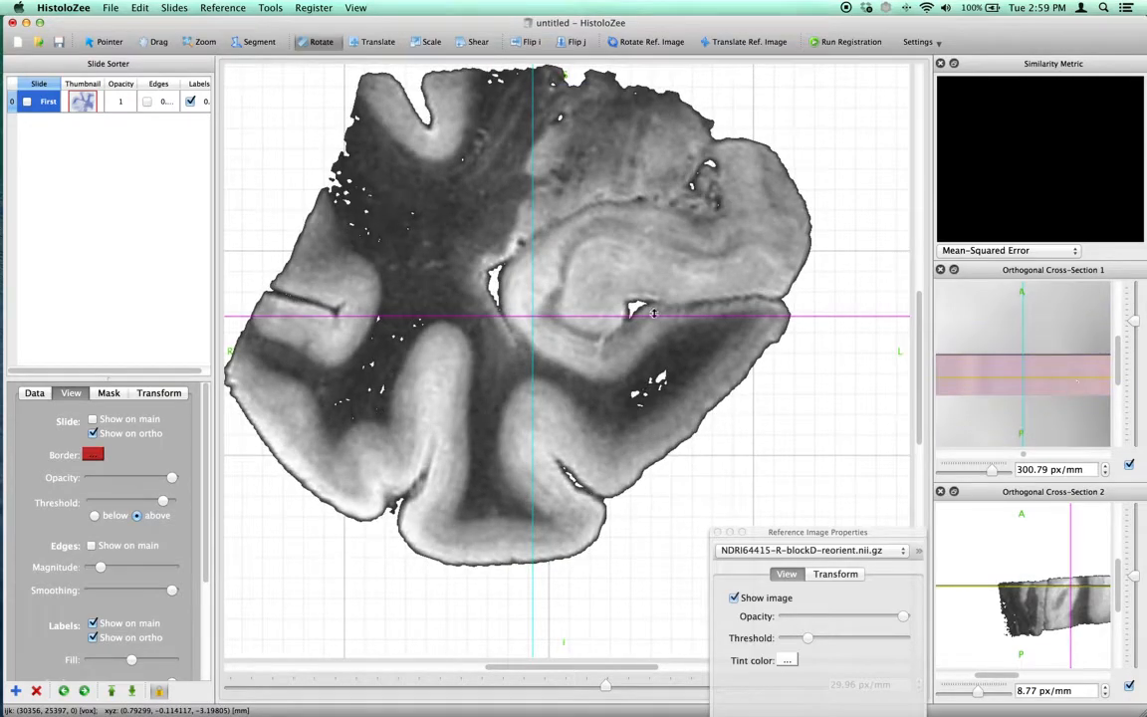
pyautogui.click(1056, 383)
pyautogui.click(28, 103)
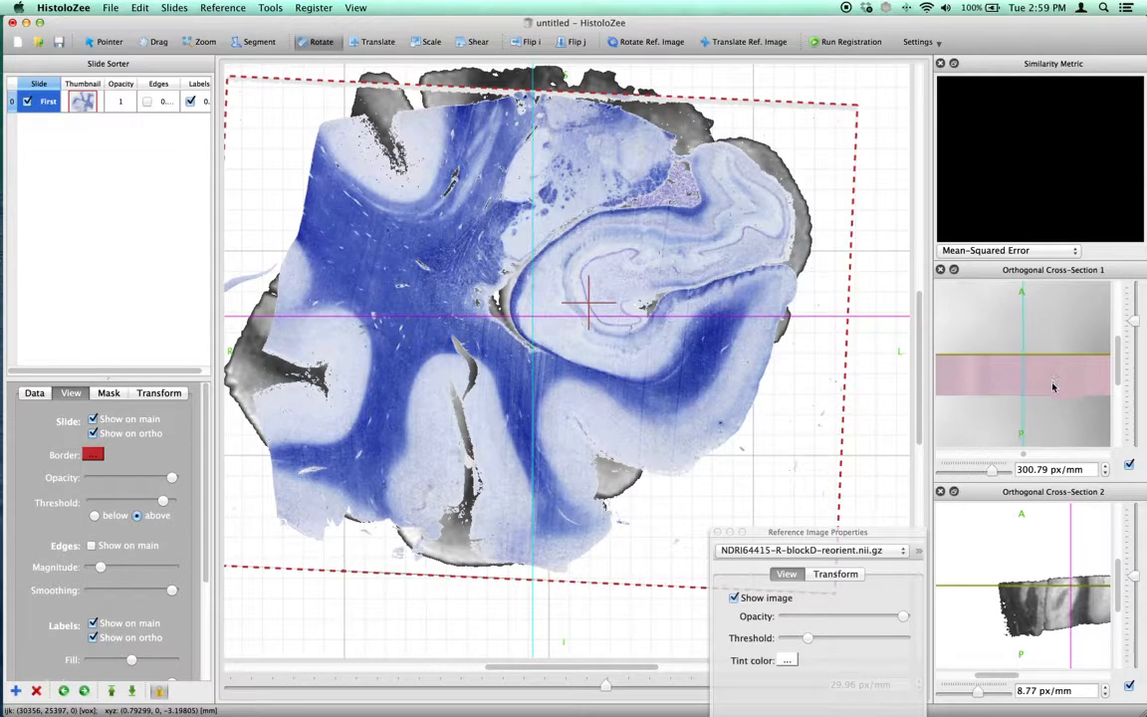
# Move the slice position back and forth within the slide's thickness to examine the displayed slide in the main view
pyautogui.click(1046, 391)
pyautogui.moveTo(1046, 389)
pyautogui.mouseDown()
pyautogui.moveTo(1048, 360)
pyautogui.moveTo(1060, 394)
pyautogui.moveTo(1062, 367)
pyautogui.moveTo(1050, 362)
pyautogui.moveTo(1065, 394)
pyautogui.moveTo(1053, 372)
pyautogui.mouseUp()
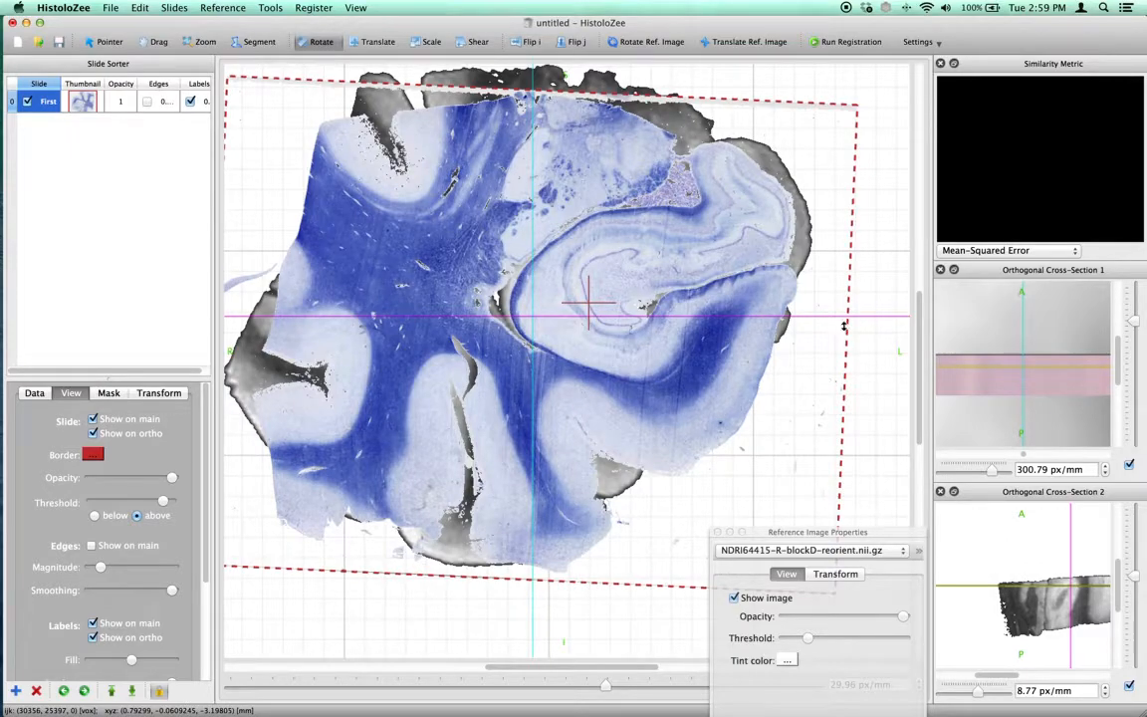
pyautogui.moveTo(1016, 374); pyautogui.dragTo(1036, 369)
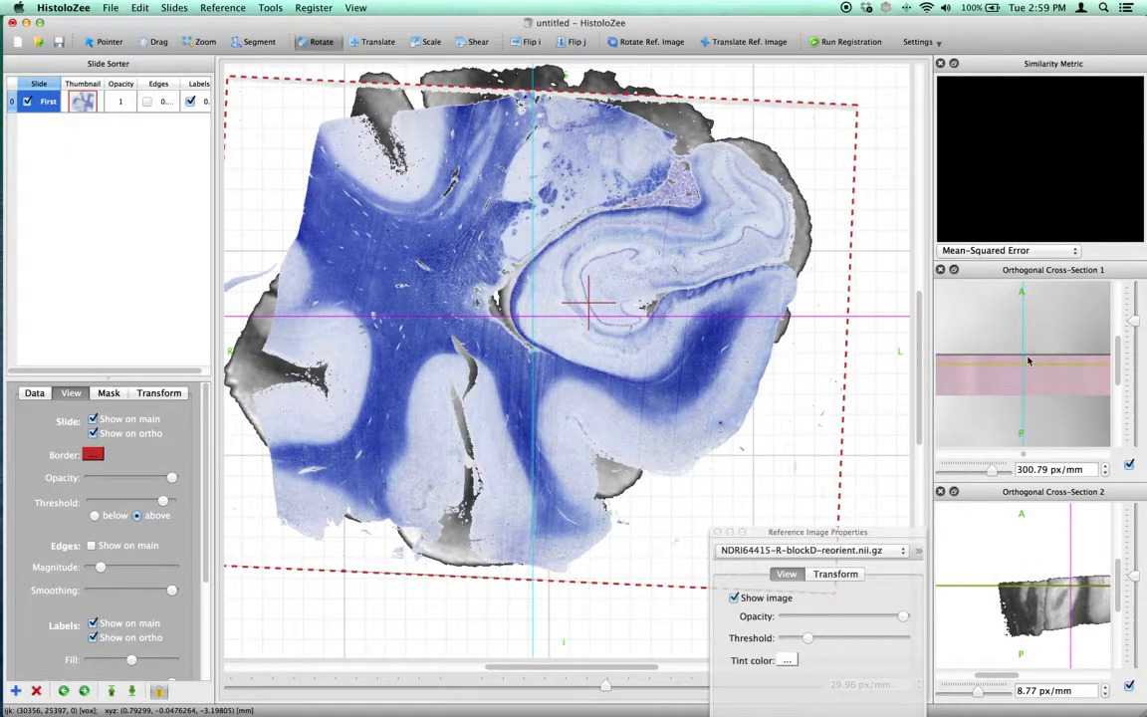
# Rotate the reference image slightly out of plane with the slide temporarily hidden, and reposition the reference image properties window
pyautogui.click(52, 101)
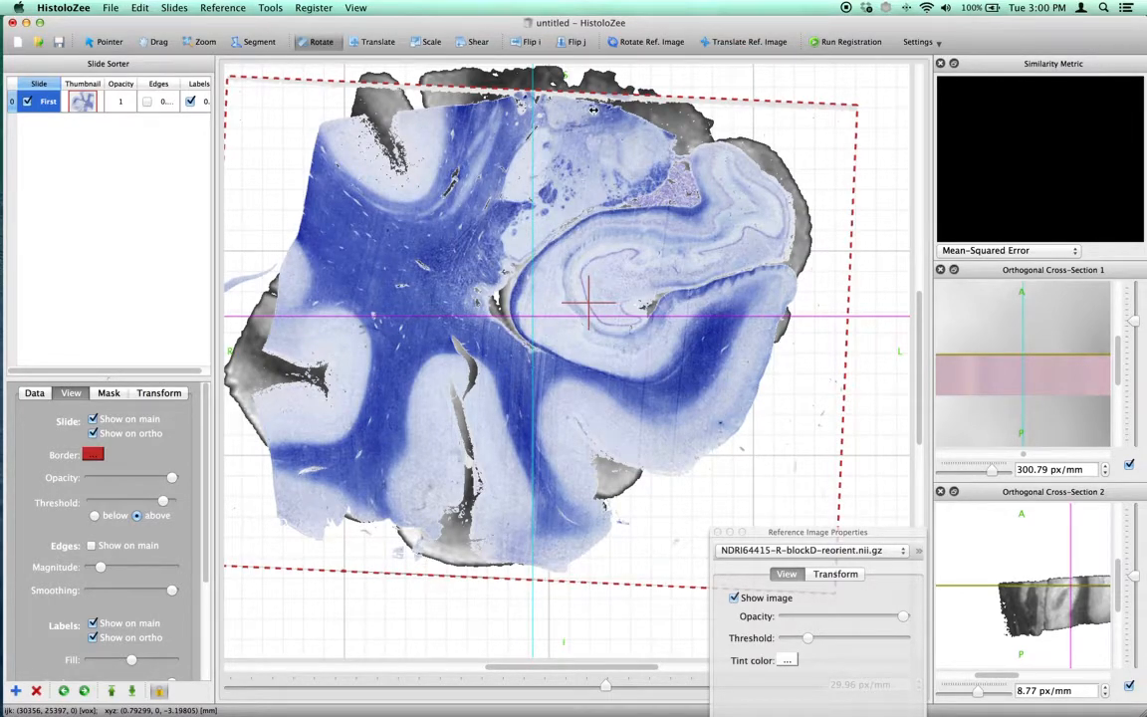
pyautogui.moveTo(830, 532); pyautogui.dragTo(842, 321)
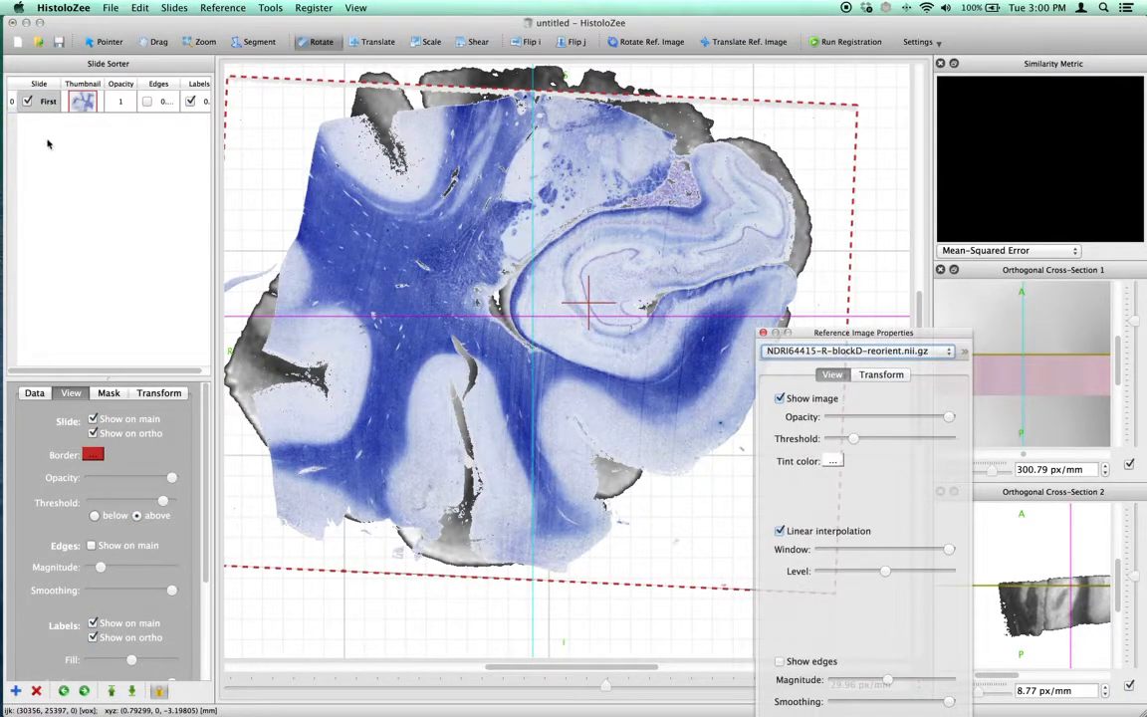
pyautogui.click(26, 101)
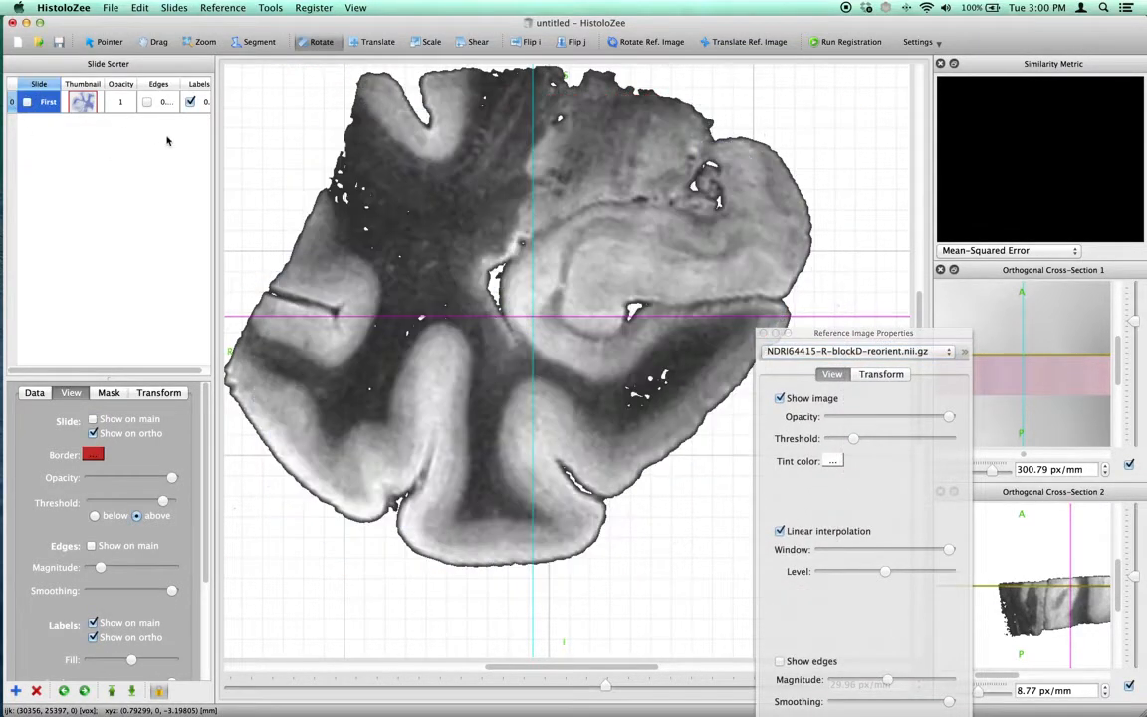
pyautogui.click(665, 42)
pyautogui.moveTo(643, 196); pyautogui.dragTo(747, 204)
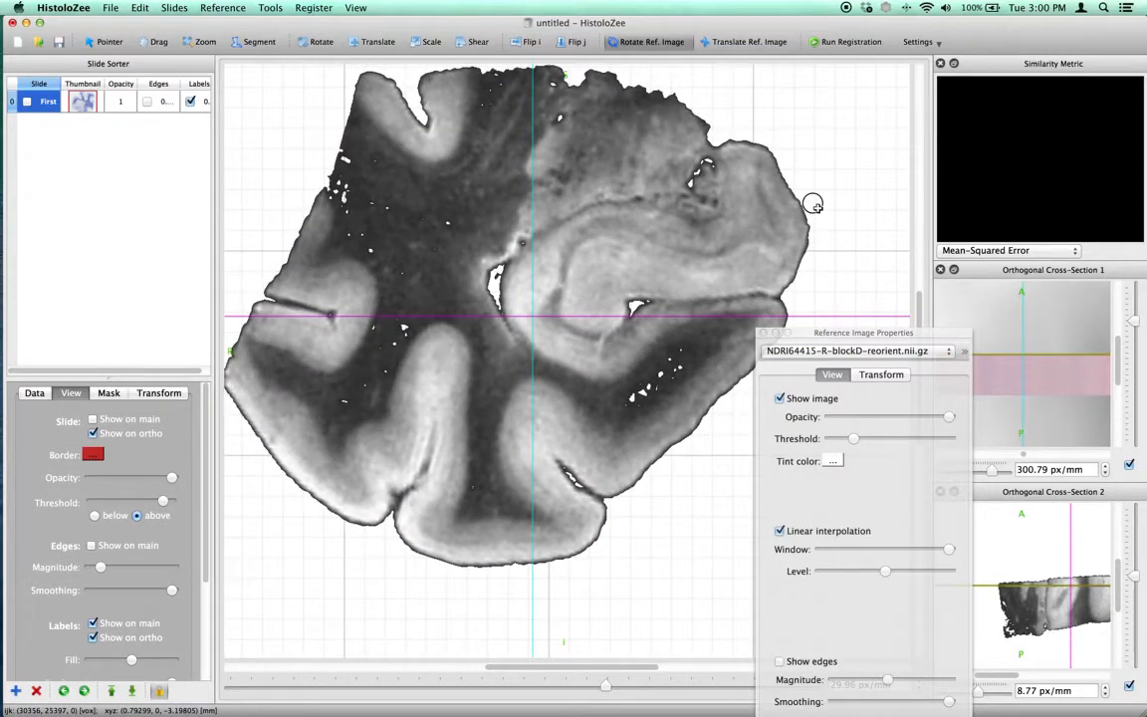
pyautogui.click(27, 100)
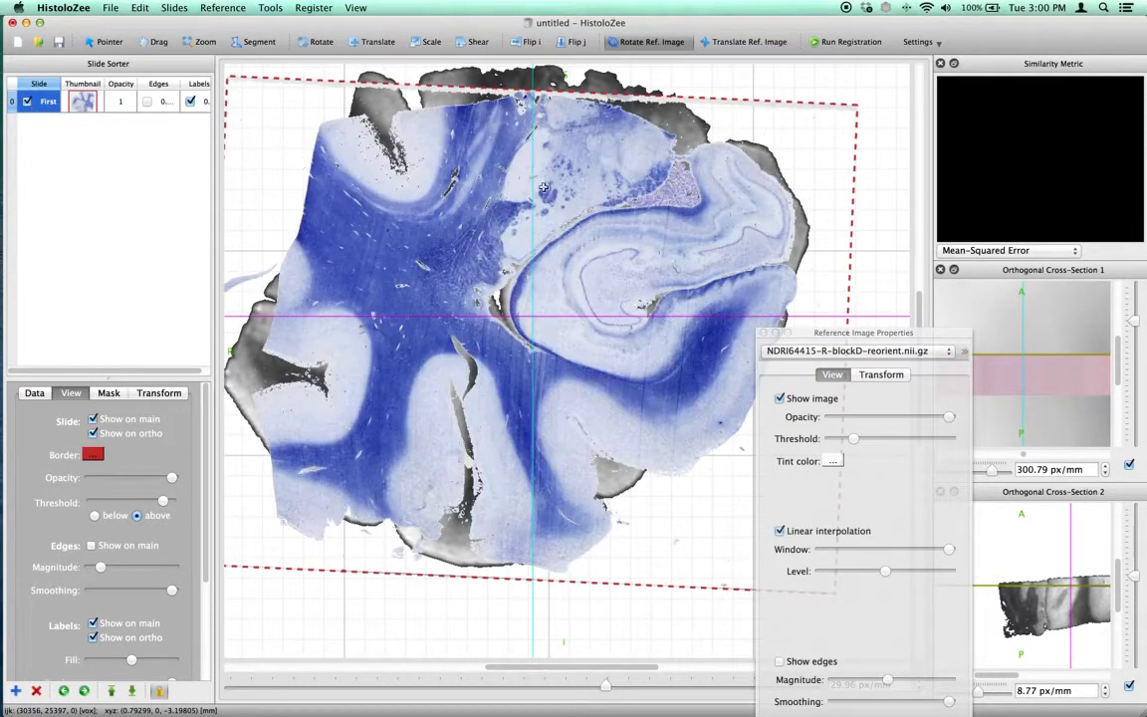
pyautogui.moveTo(878, 336); pyautogui.dragTo(762, 205)
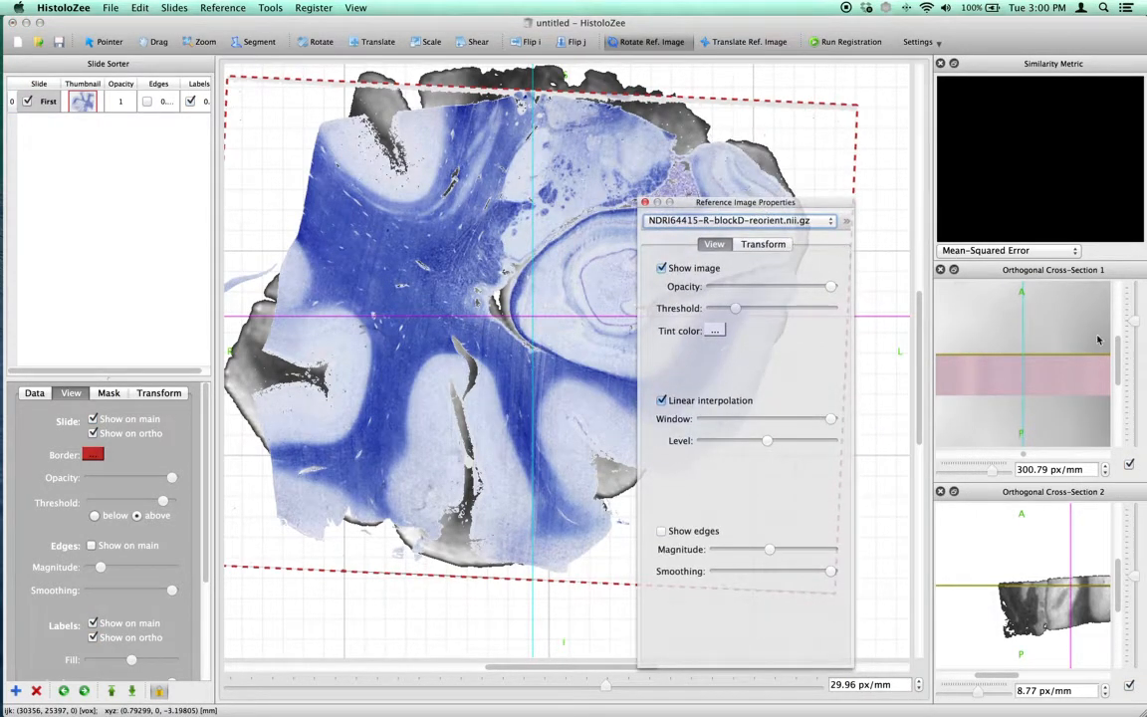
# Set the first cross-section to 64.38 px/mm and translate the slide along k to about 0.474 mm with its transform values shown
pyautogui.moveTo(1134, 313); pyautogui.dragTo(1132, 339)
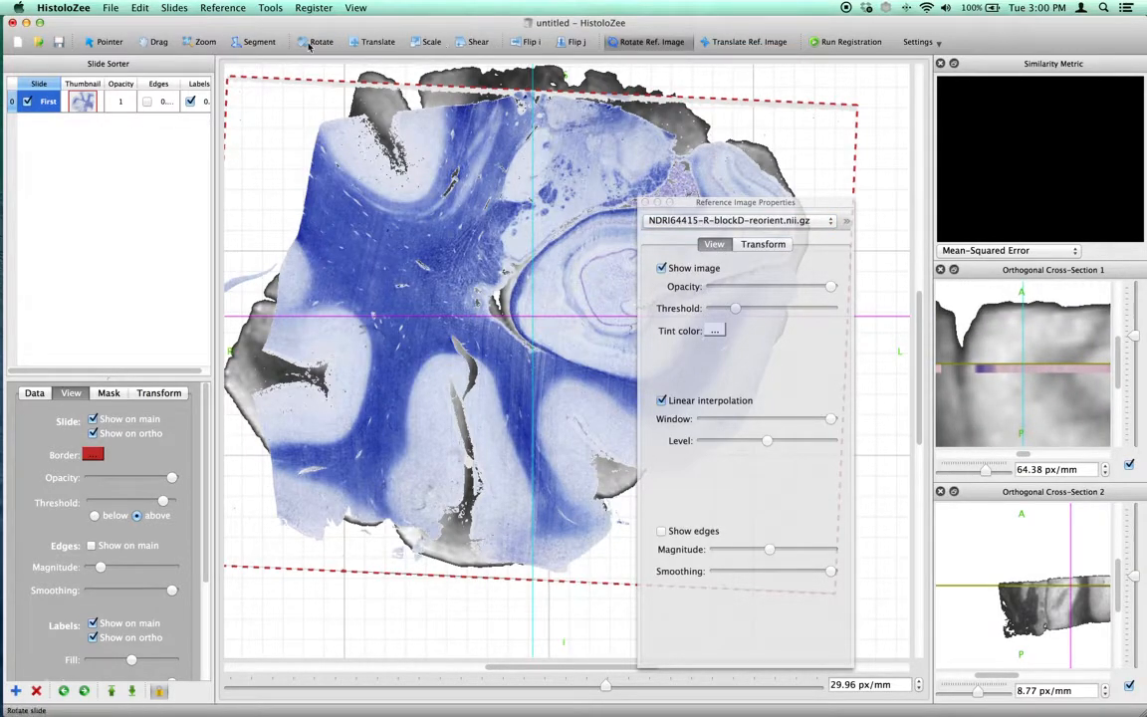
pyautogui.click(354, 40)
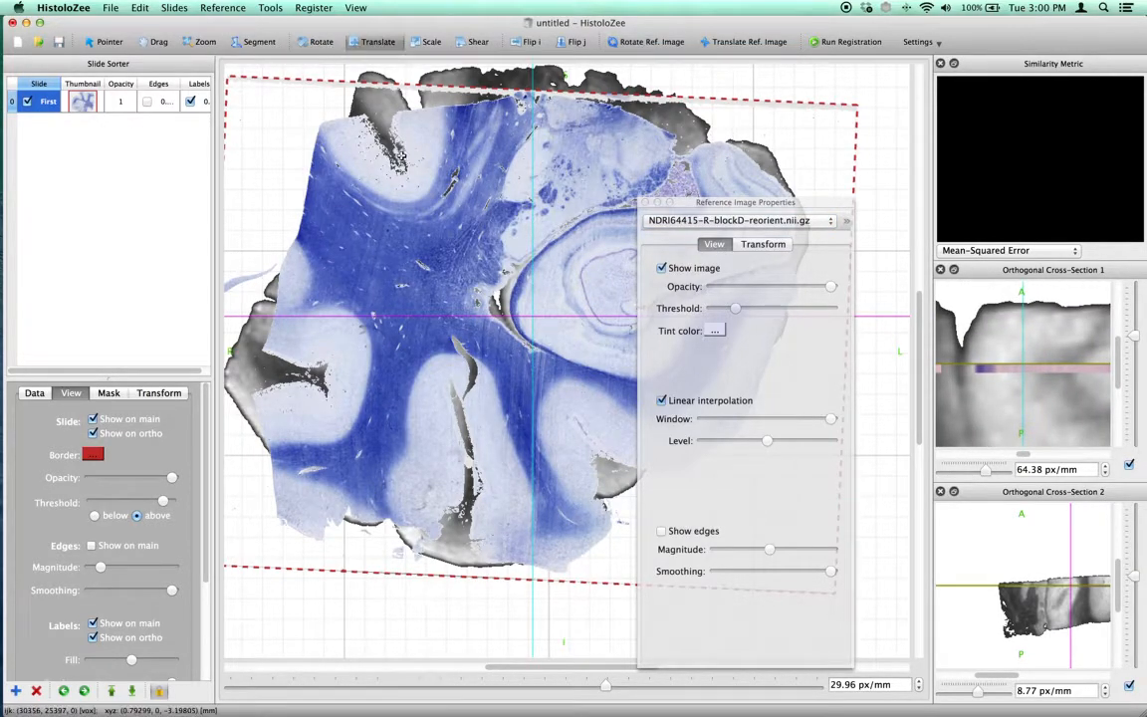
pyautogui.click(157, 393)
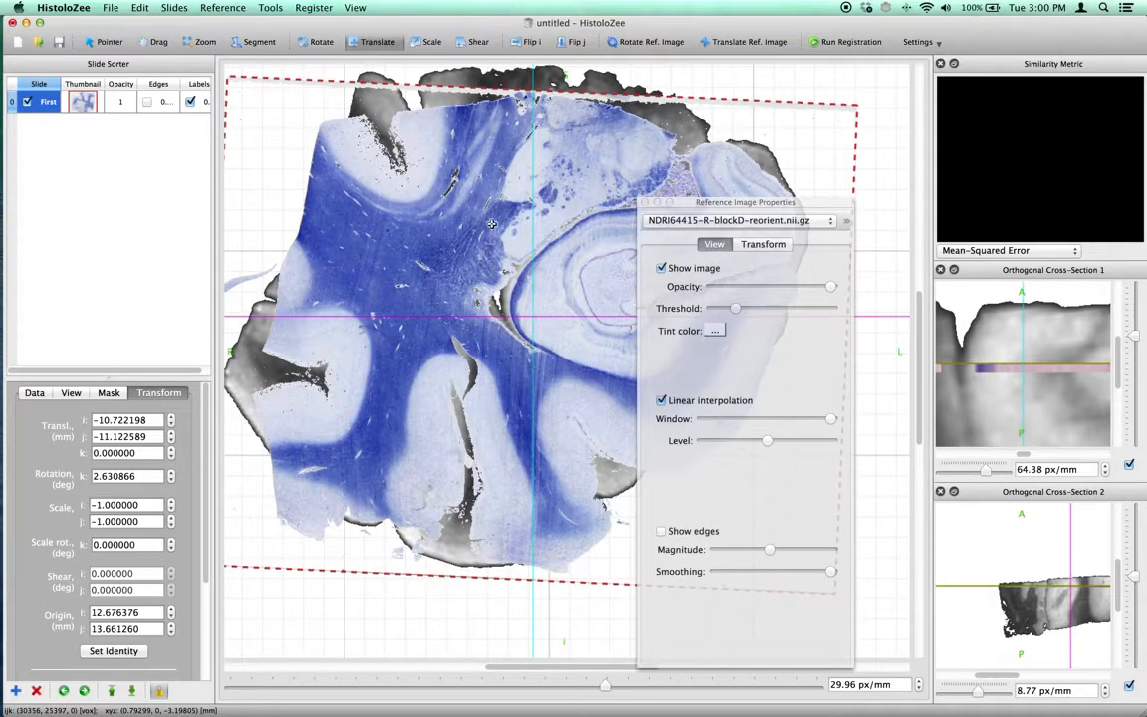
pyautogui.moveTo(492, 224); pyautogui.dragTo(510, 370, button='right')
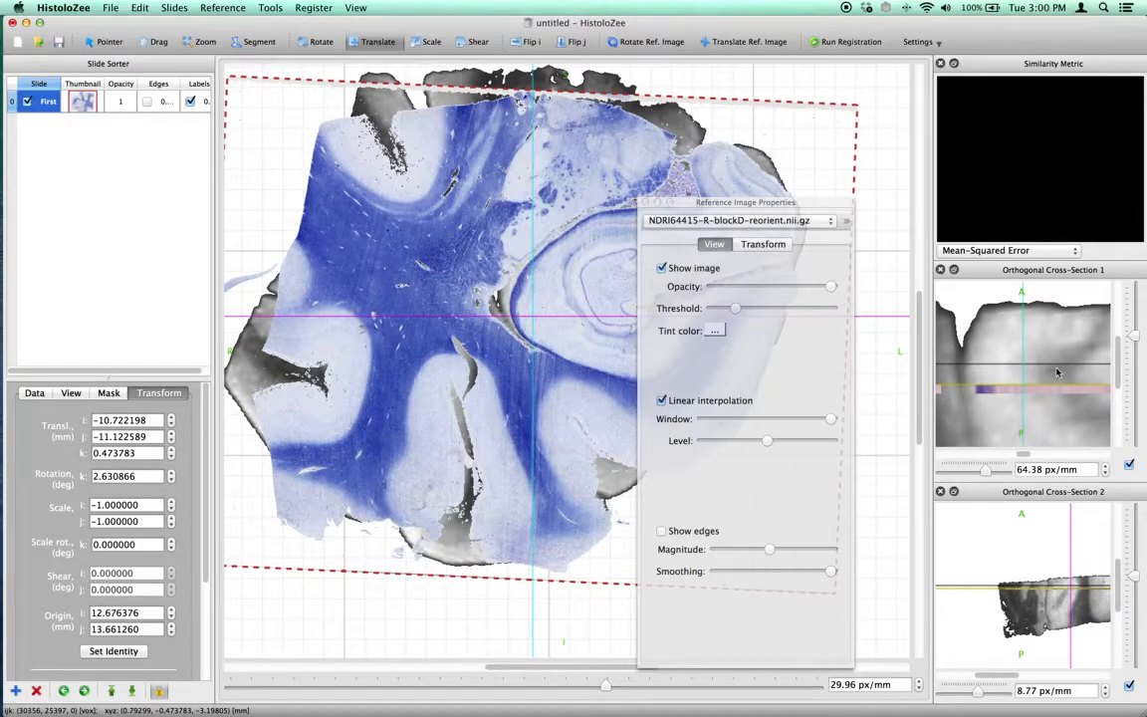
# Translate the slide to about -10.99 mm in i, -11.86 mm in j and 0.62 mm in k
pyautogui.moveTo(518, 667); pyautogui.dragTo(499, 666)
pyautogui.moveTo(918, 286); pyautogui.dragTo(918, 292)
pyautogui.moveTo(701, 203); pyautogui.dragTo(265, 252)
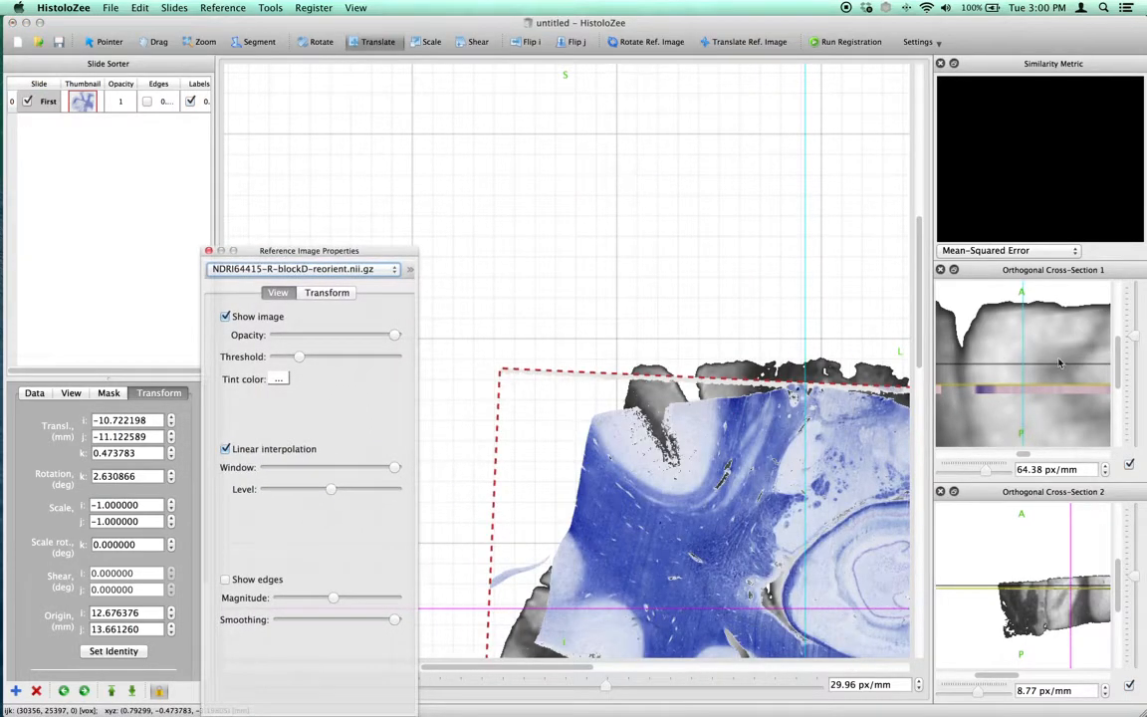
pyautogui.moveTo(551, 666); pyautogui.dragTo(588, 668)
pyautogui.scroll(-7, 679, 534)
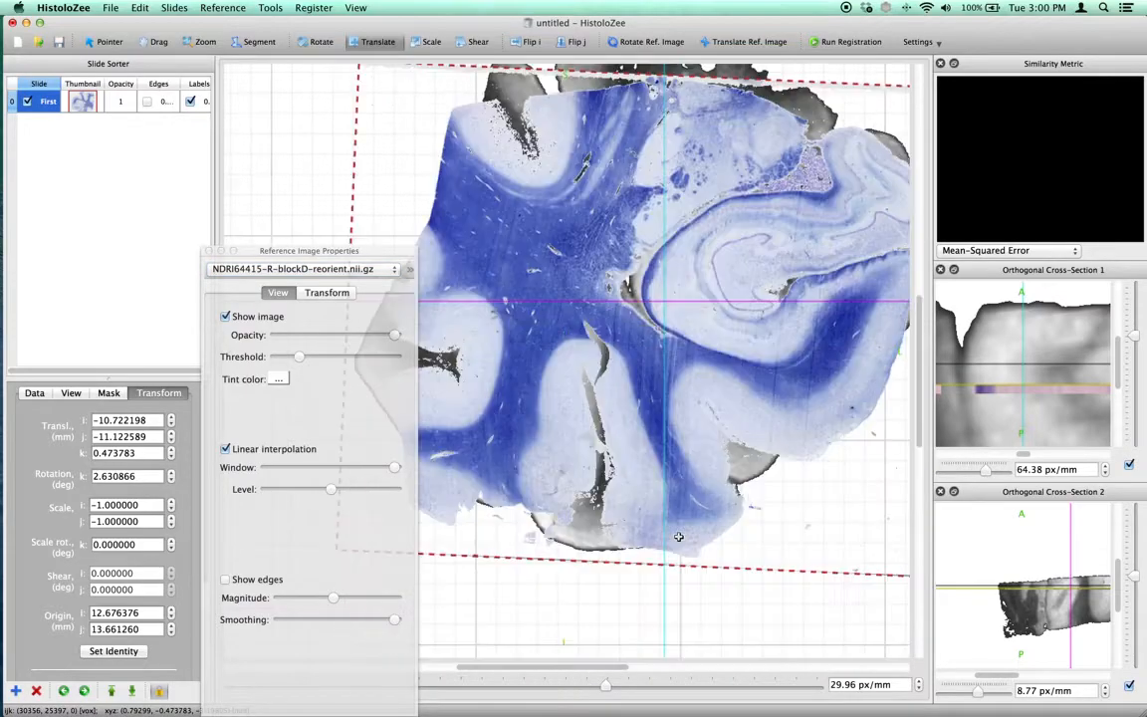
pyautogui.scroll(4, 690, 445)
pyautogui.moveTo(689, 446); pyautogui.dragTo(707, 422)
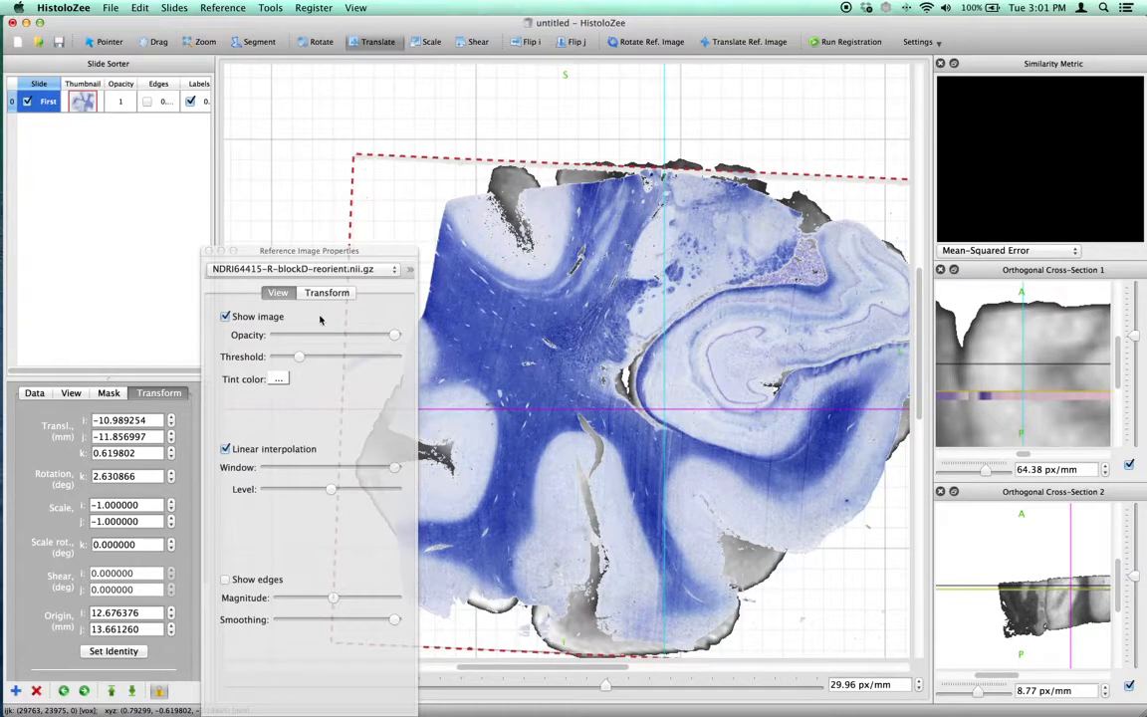
# Display the reference image's transform values and translate it to about x -12.71 and z -19.67 mm with the slide's edges shown
pyautogui.click(325, 293)
pyautogui.moveTo(348, 253); pyautogui.dragTo(214, 180)
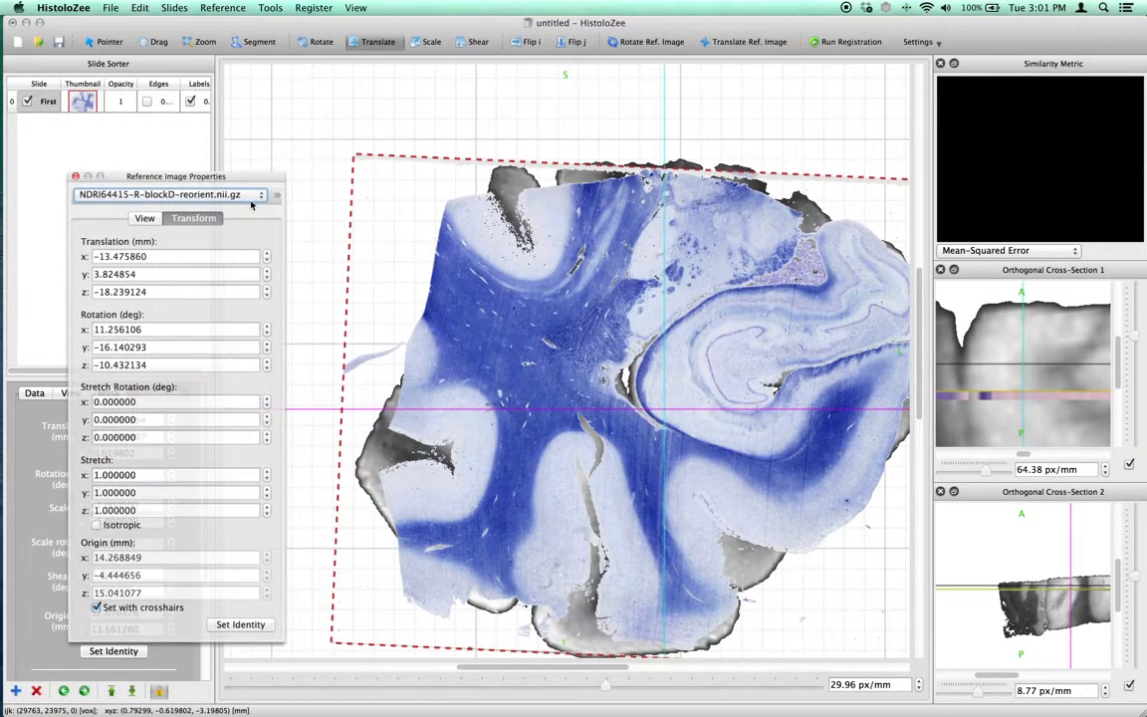
pyautogui.click(735, 42)
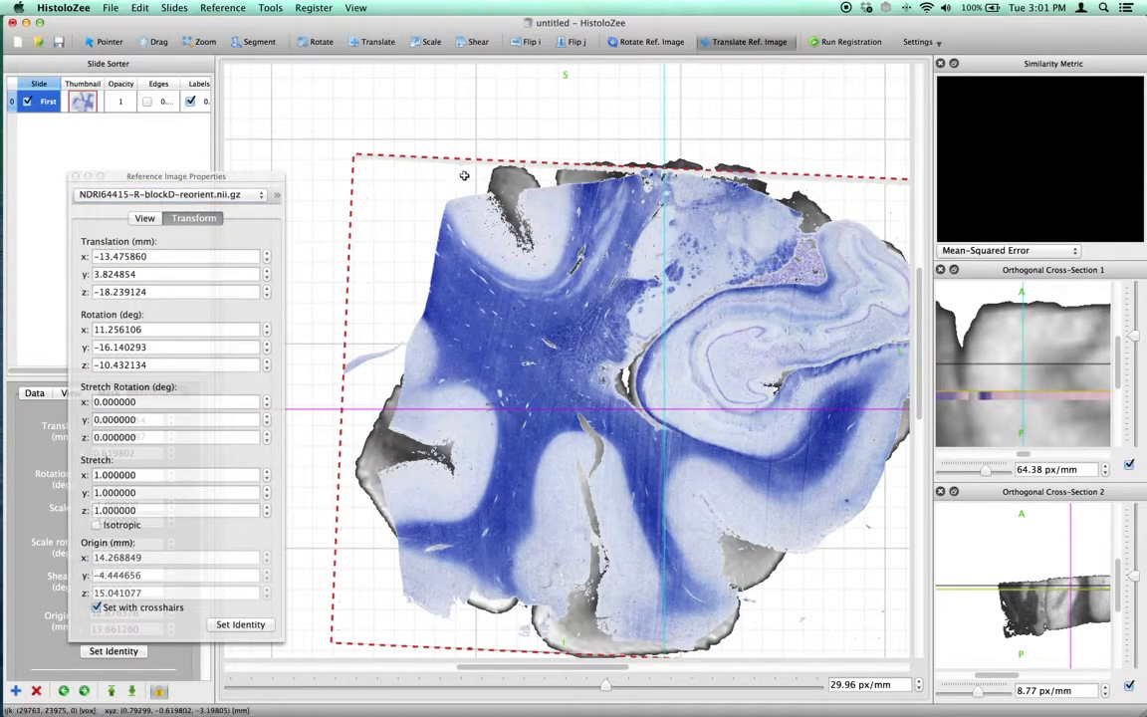
pyautogui.moveTo(369, 144); pyautogui.dragTo(592, 328)
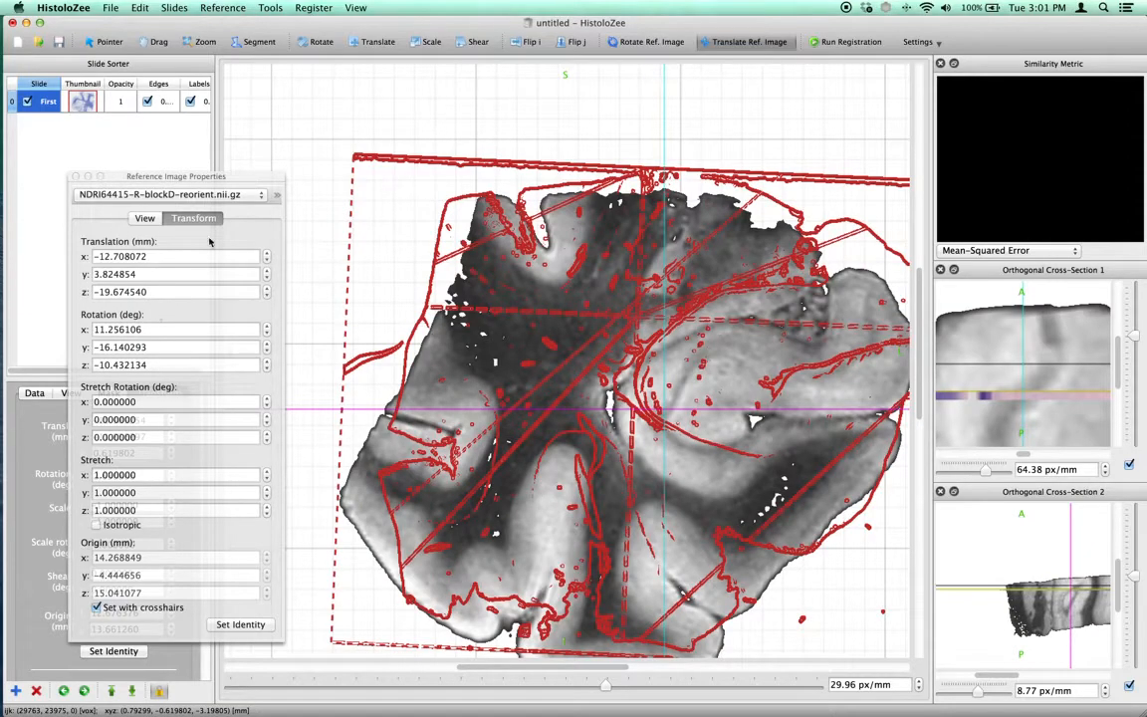
# Set the reference image's x rotation to 20 degrees
pyautogui.click(189, 176)
pyautogui.doubleClick(116, 329)
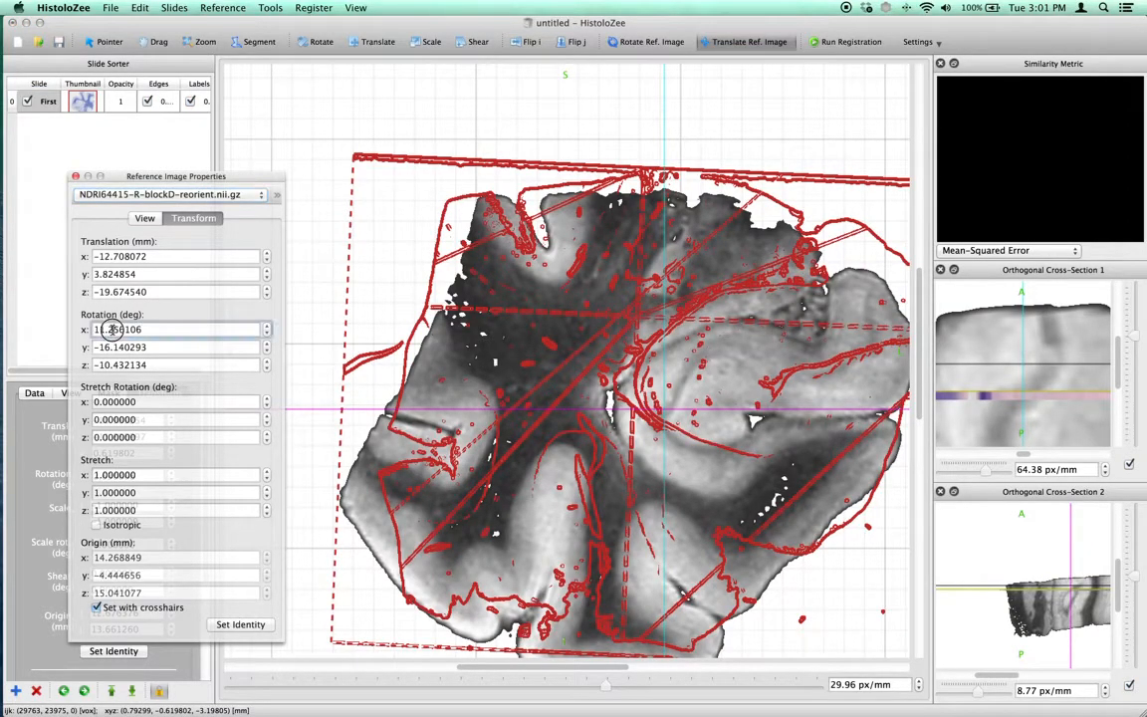
pyautogui.write('20')
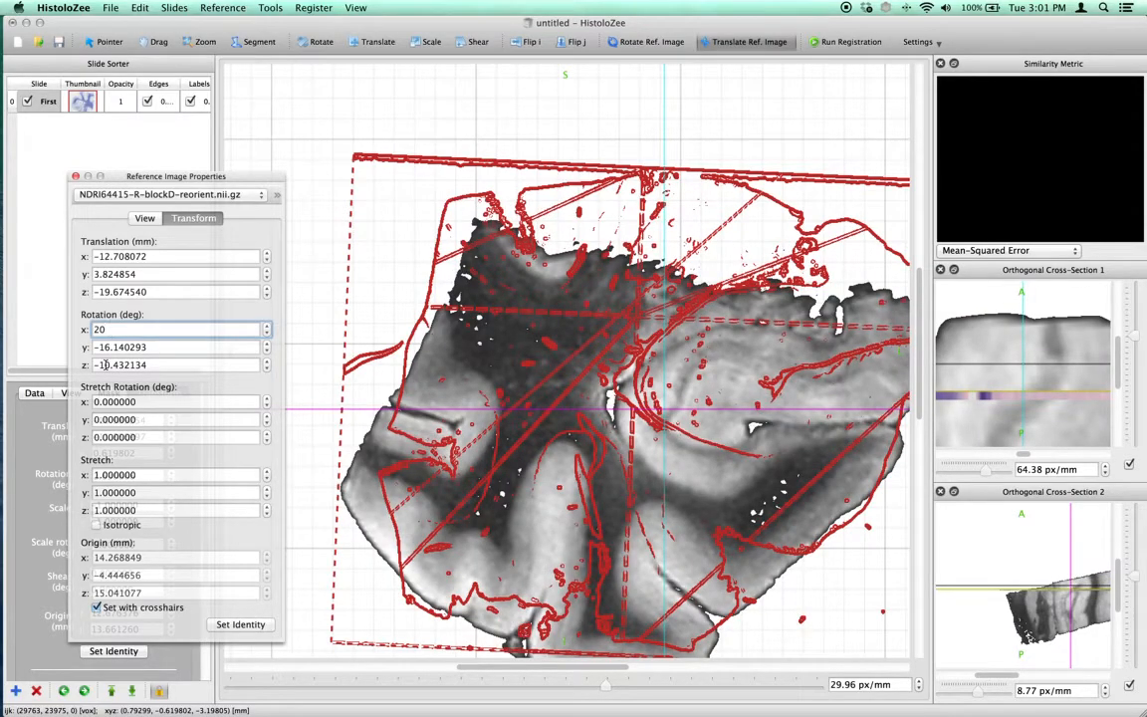
# Set the reference image's stretch to 1.1 in x, y and z
pyautogui.click(103, 474)
pyautogui.write('1.1')
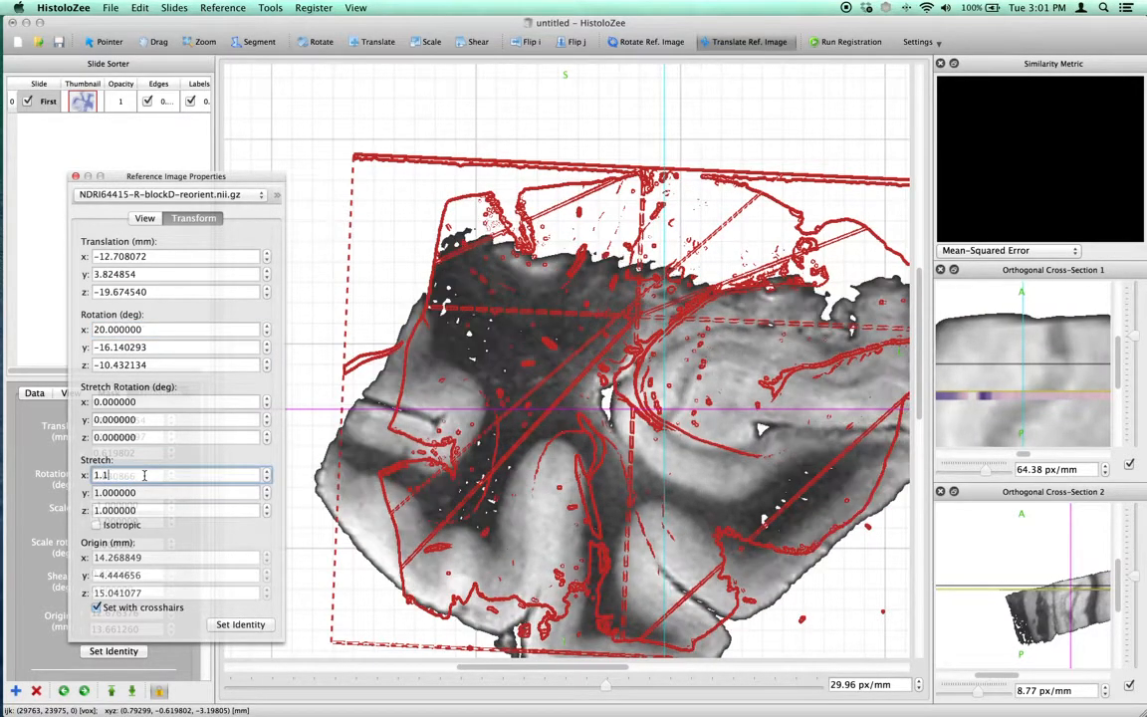
pyautogui.doubleClick(135, 494)
pyautogui.write('1.1')
pyautogui.doubleClick(136, 509)
pyautogui.write('1.1')
# Make the reference image's stretch isotropic and reduce it to 1.0845
pyautogui.click(131, 525)
pyautogui.click(267, 479)
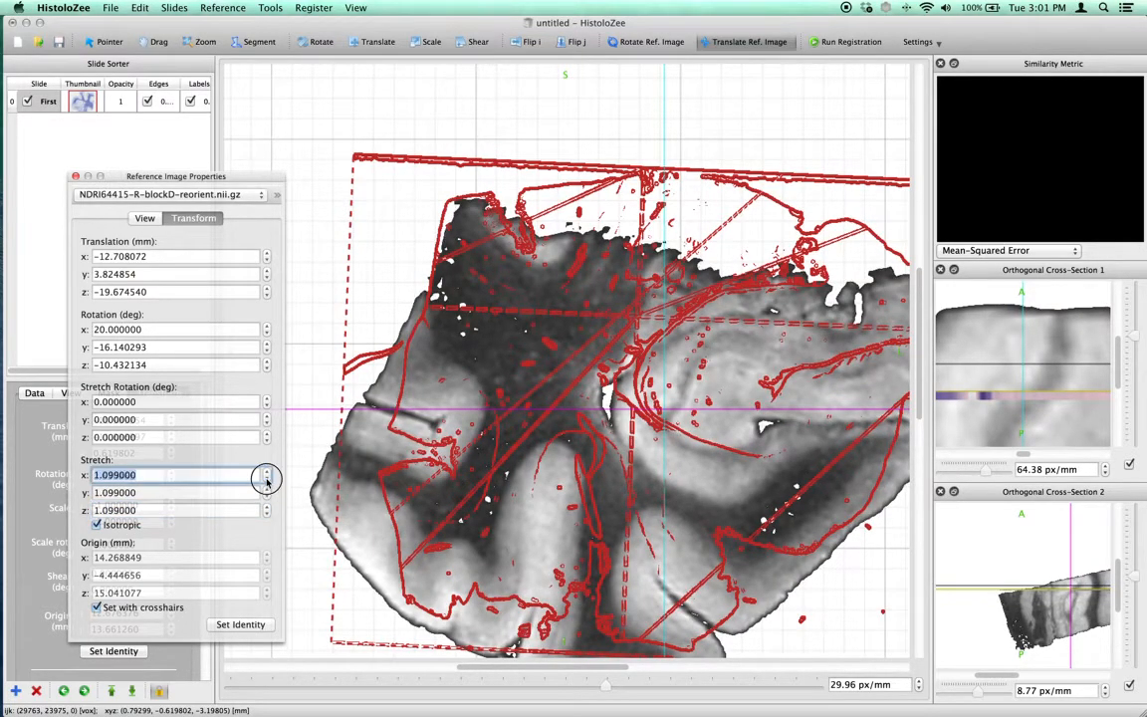
pyautogui.press('Down')
pyautogui.press('Down')
pyautogui.press('Down')
pyautogui.press('Down')
pyautogui.press('Down')
pyautogui.press('Down')
pyautogui.press('Down')
pyautogui.press('Down')
pyautogui.press('Down')
pyautogui.press('Down')
pyautogui.press('Down')
pyautogui.press('Down')
pyautogui.press('Down')
pyautogui.press('Down')
pyautogui.press('Down')
pyautogui.press('Down')
pyautogui.press('Down')
pyautogui.press('Down')
pyautogui.press('Down')
pyautogui.press('Down')
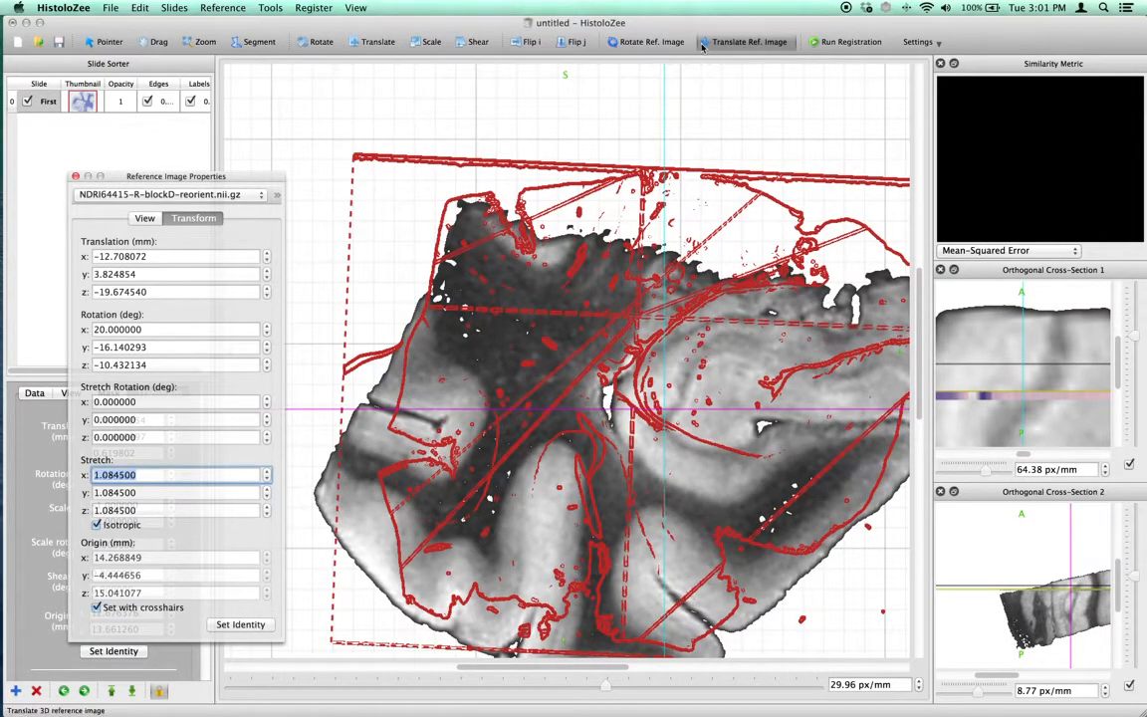
# Translate the reference image to about x -12.07, z -18.67 mm and rotate it to about 12.25, -17.34 and -7.70 degrees
pyautogui.moveTo(709, 278); pyautogui.dragTo(607, 231)
pyautogui.click(642, 41)
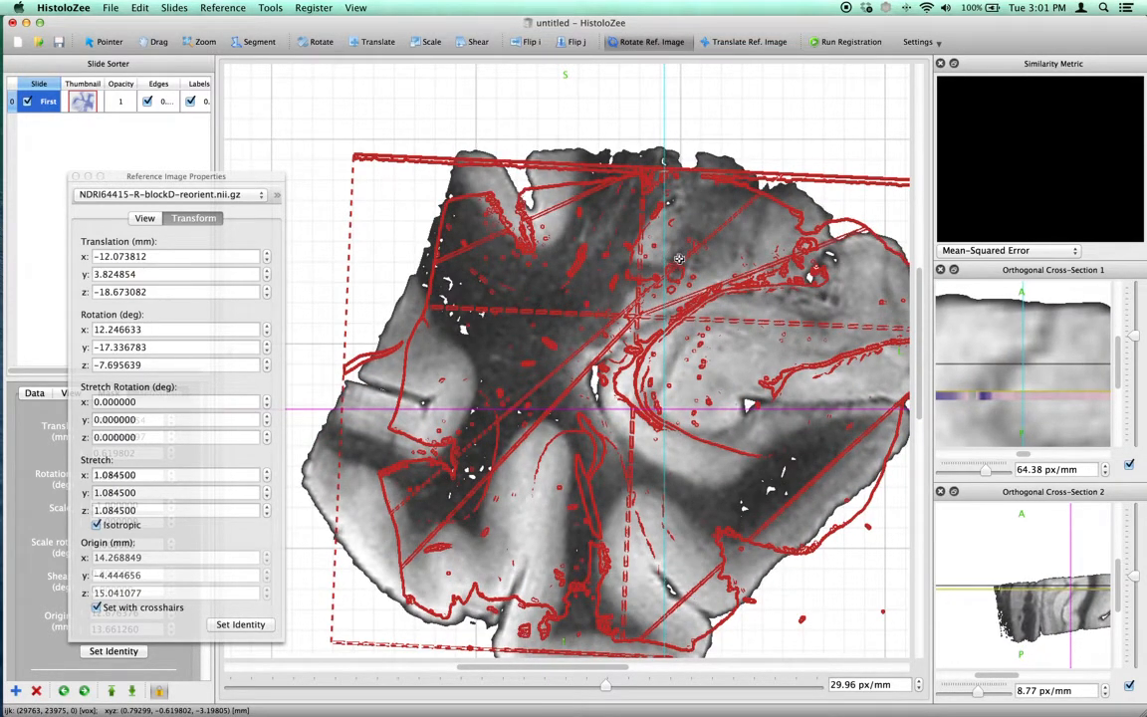
pyautogui.moveTo(162, 181); pyautogui.dragTo(171, 212)
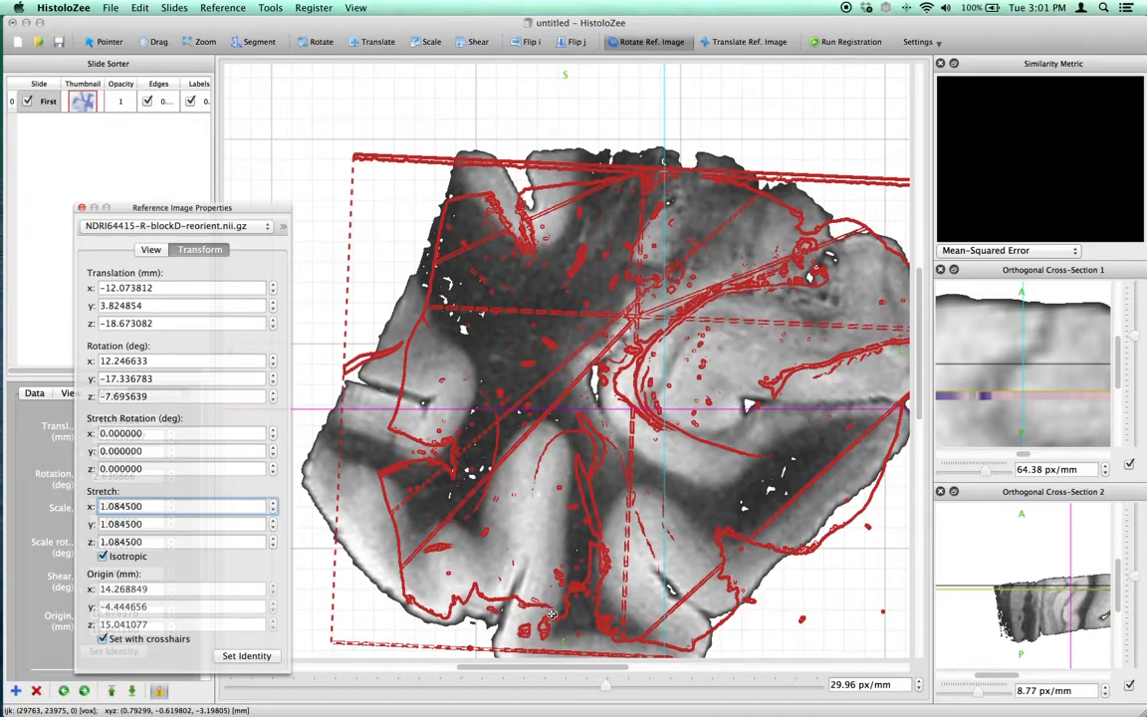
pyautogui.moveTo(567, 668); pyautogui.dragTo(583, 670)
pyautogui.scroll(-3, 604, 571)
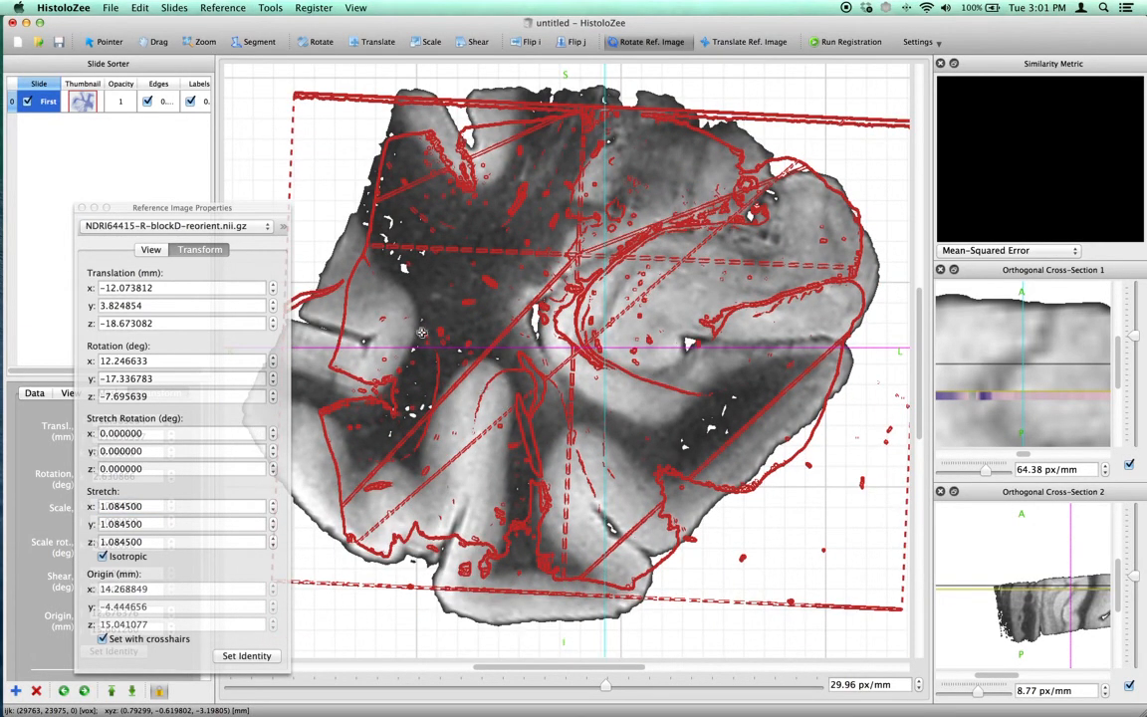